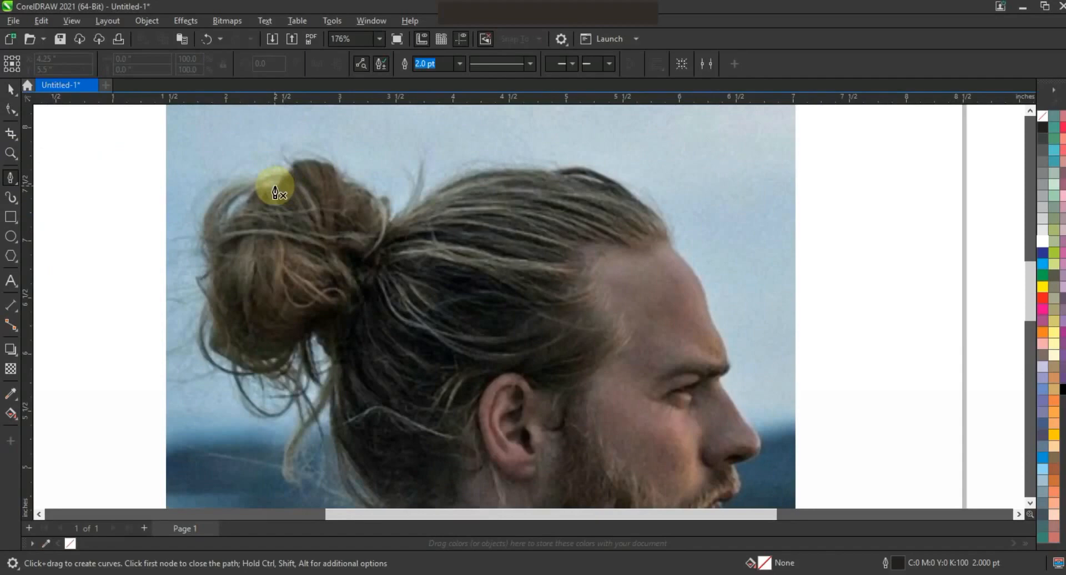
- Start tracing the profile with straight pen nodes along the top of the hair bun and across the top of the head
left_click(289, 169)
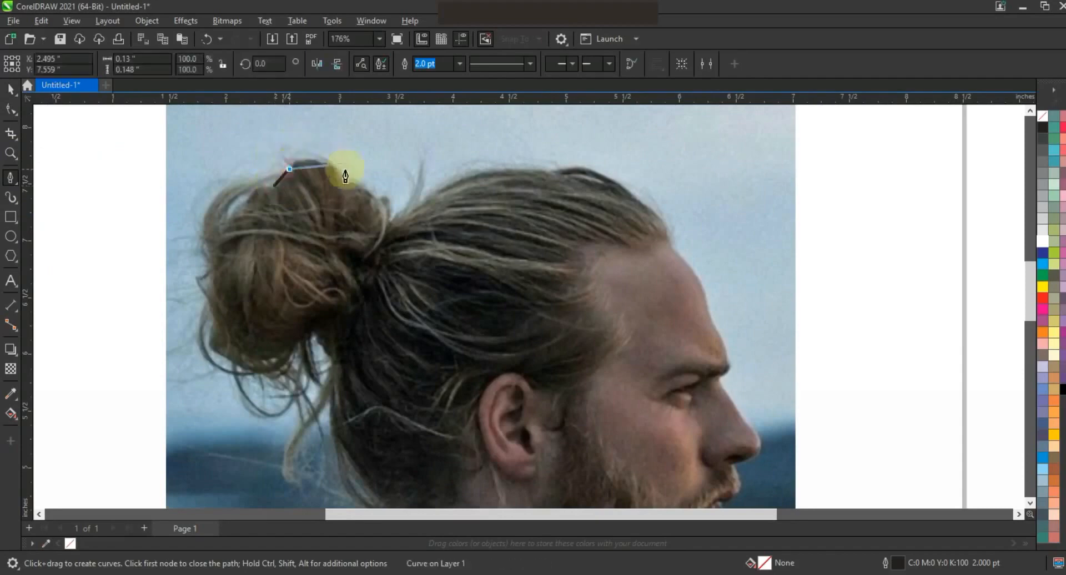
left_click(341, 176)
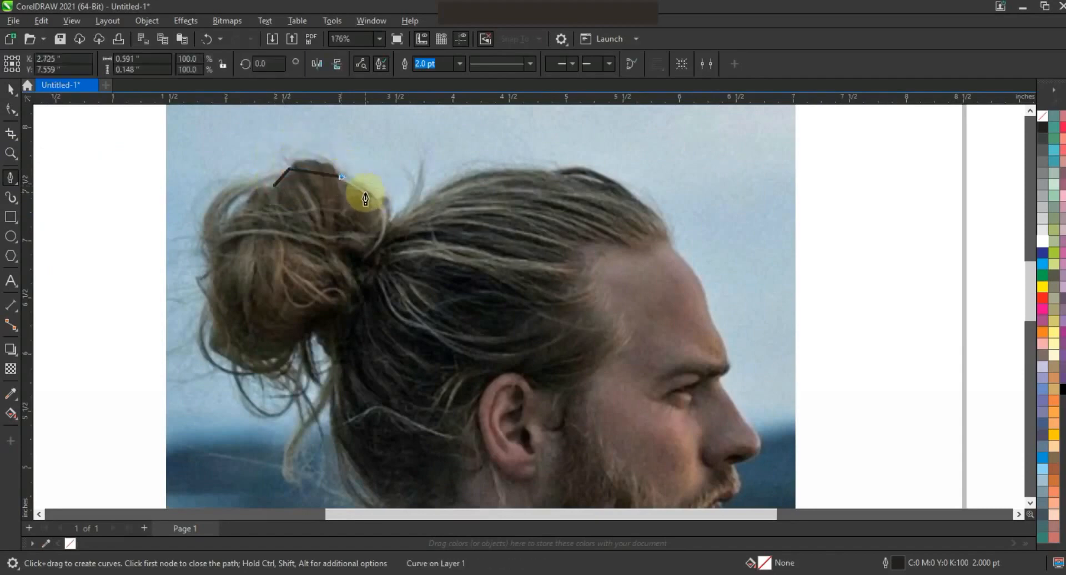
left_click(373, 197)
left_click(389, 220)
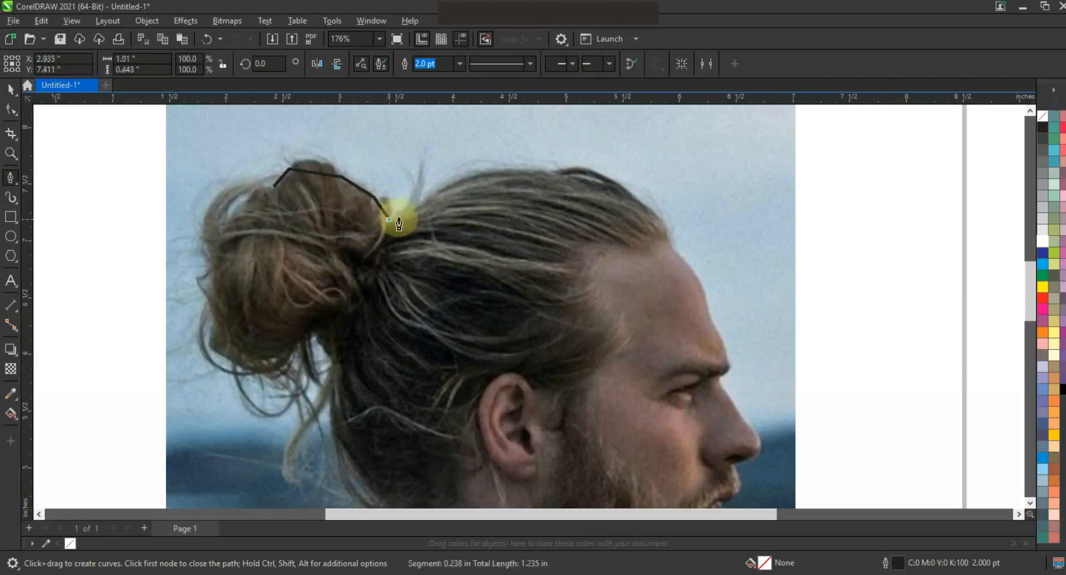
left_click(551, 173)
left_click(643, 205)
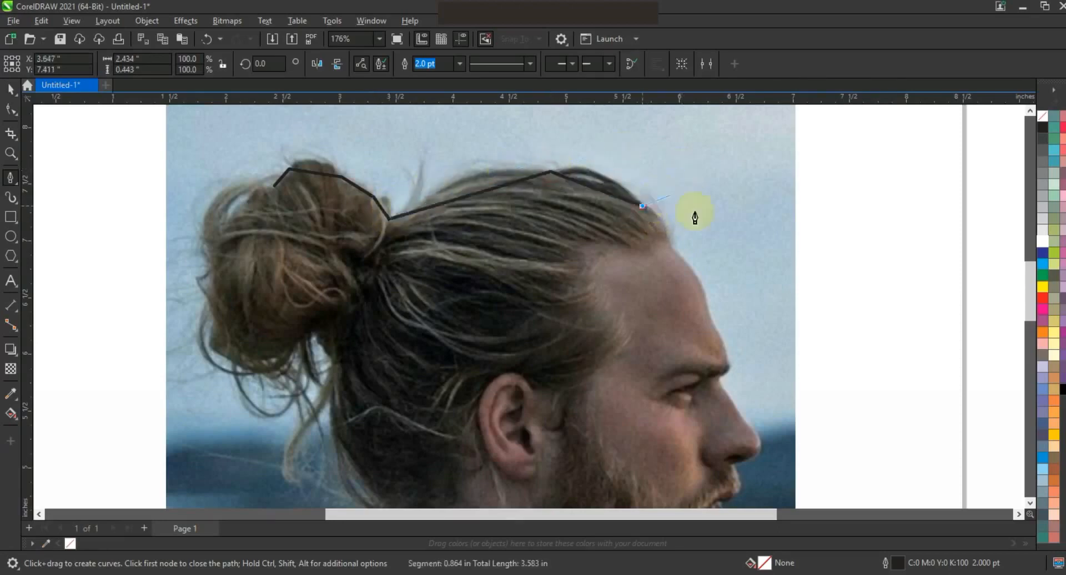
- Continue the traced outline down the back of the hairline, forehead and brow to the tip of the nose
left_click(669, 246)
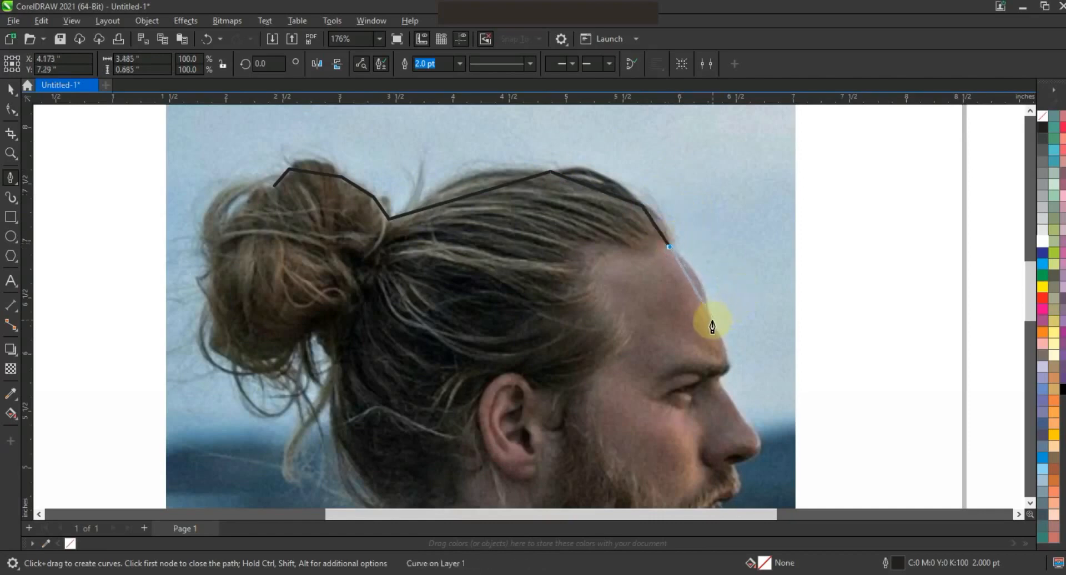
left_click(710, 322)
left_click(720, 383)
left_click(746, 420)
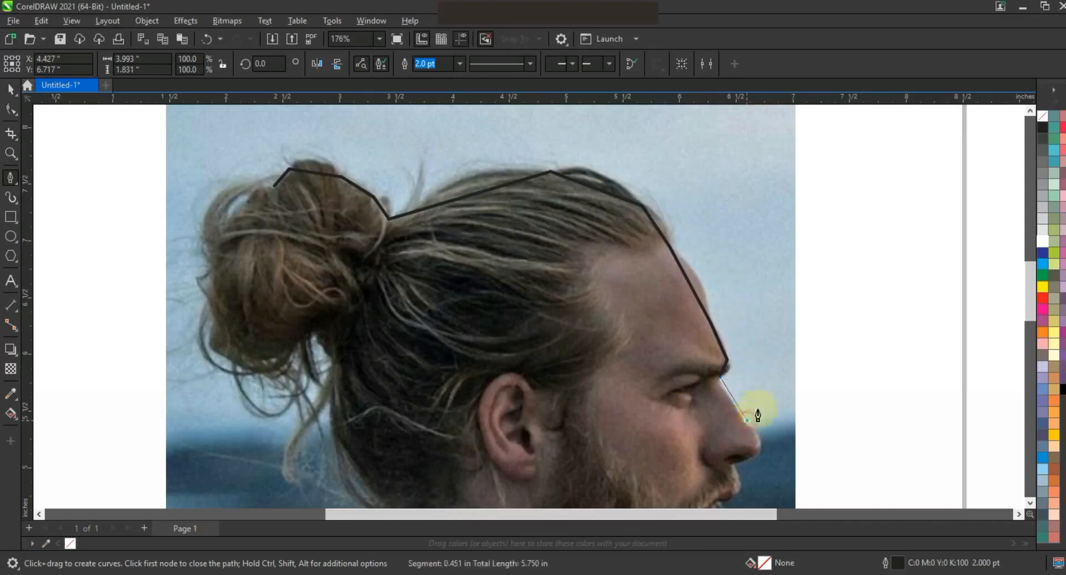
left_click(745, 459)
left_click(735, 465)
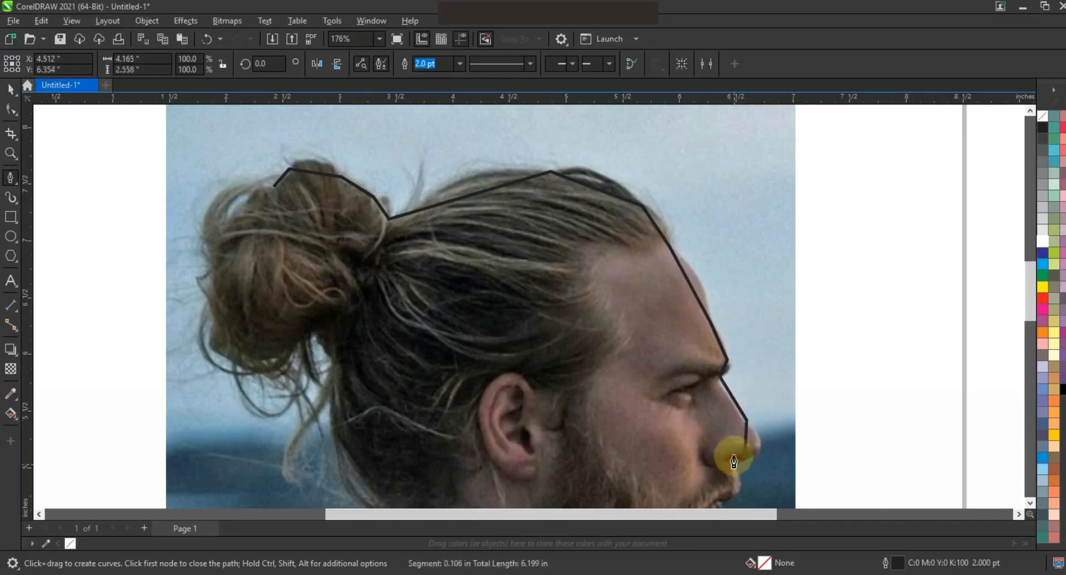
- Extend the outline around the underside of the nose, the lips, along the beard to the chin and down the front of the neck
key("space")
scroll(1031, 507, "down", 5)
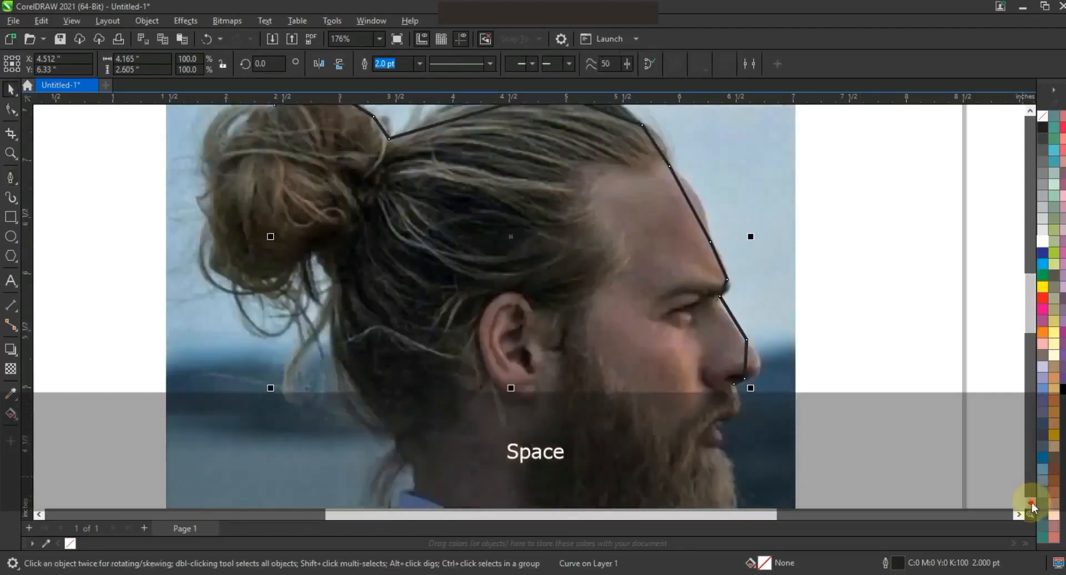
key("space")
left_click(734, 265)
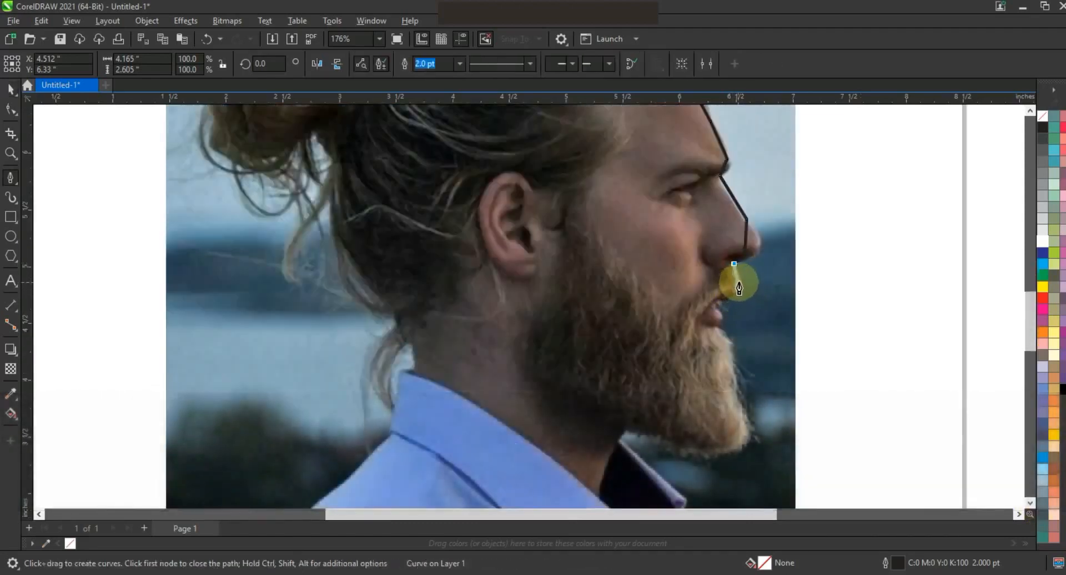
left_click(738, 283)
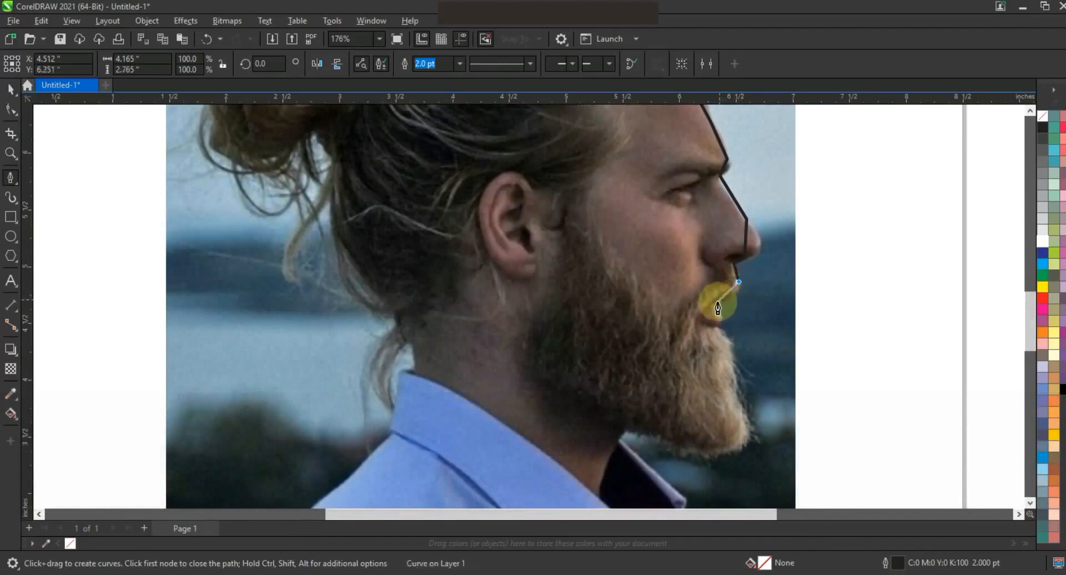
left_click(712, 306)
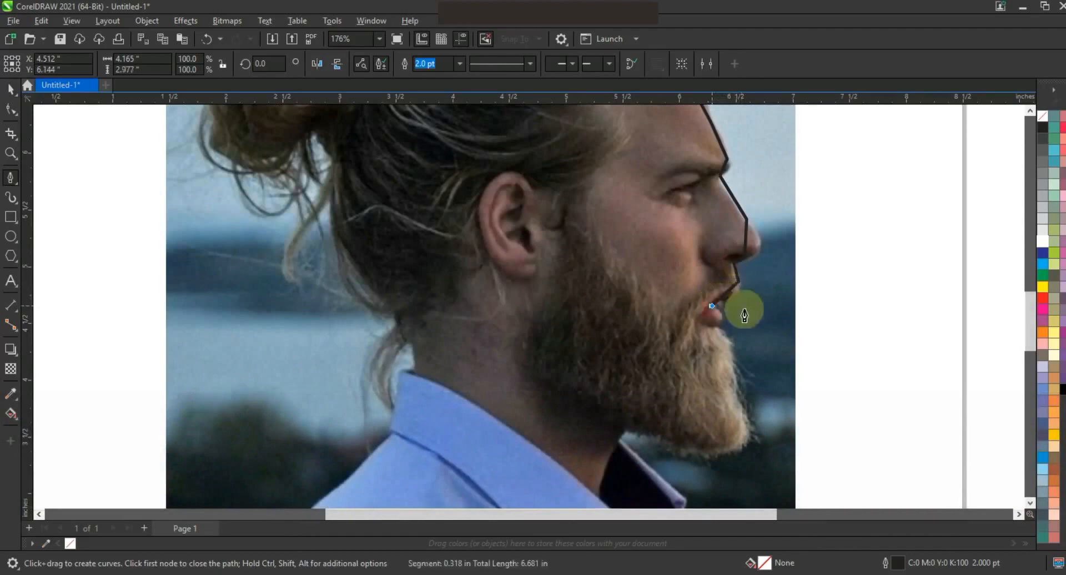
left_click(720, 327)
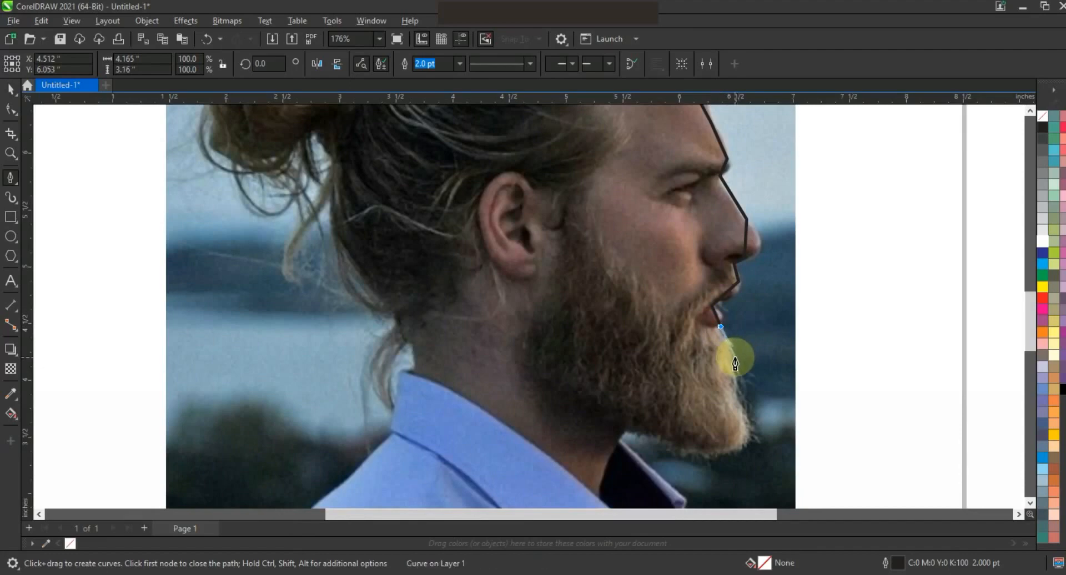
left_click(730, 364)
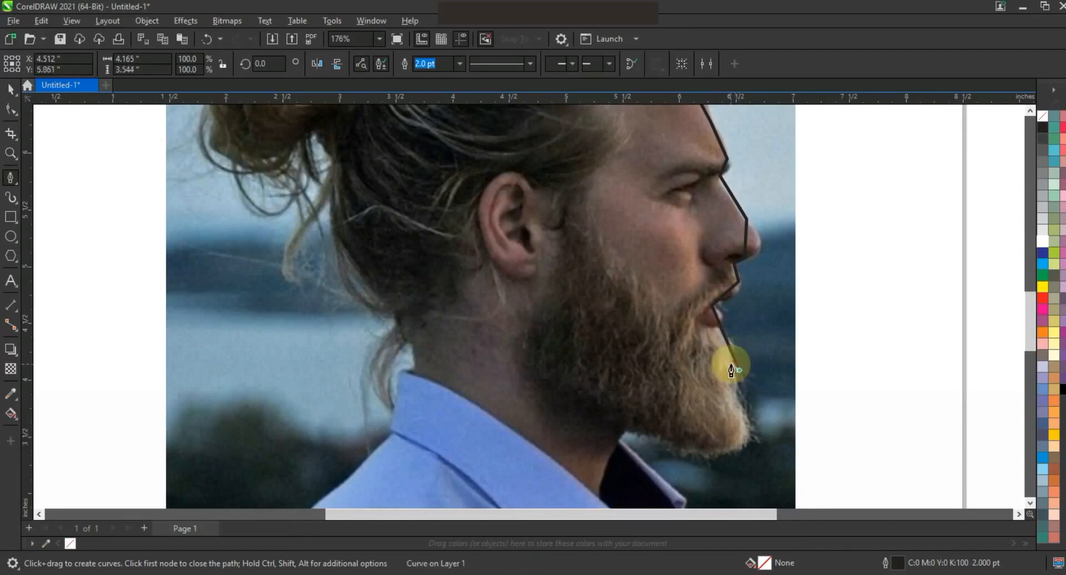
left_click(761, 454)
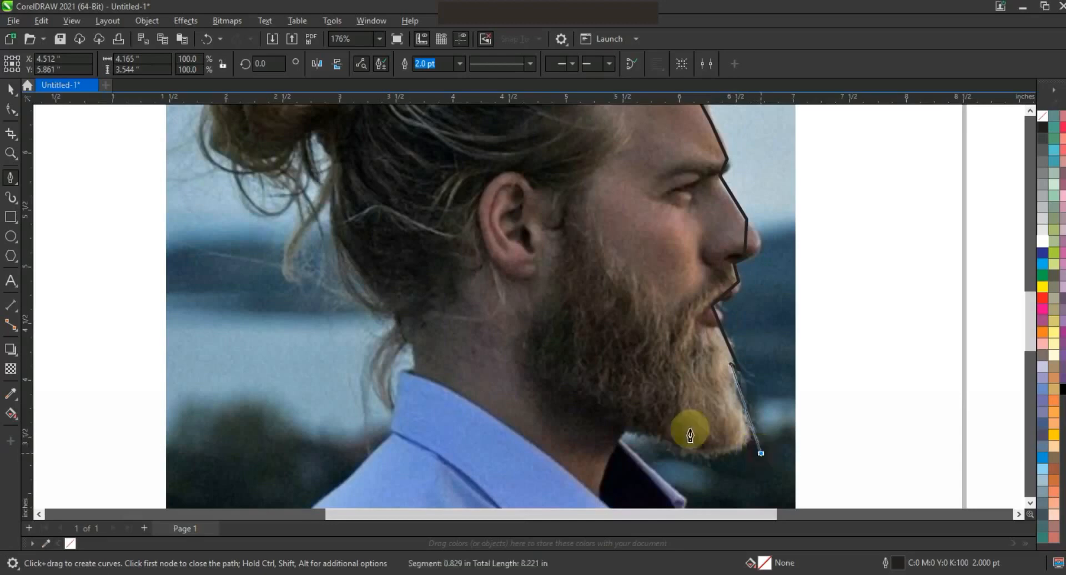
left_click(627, 426)
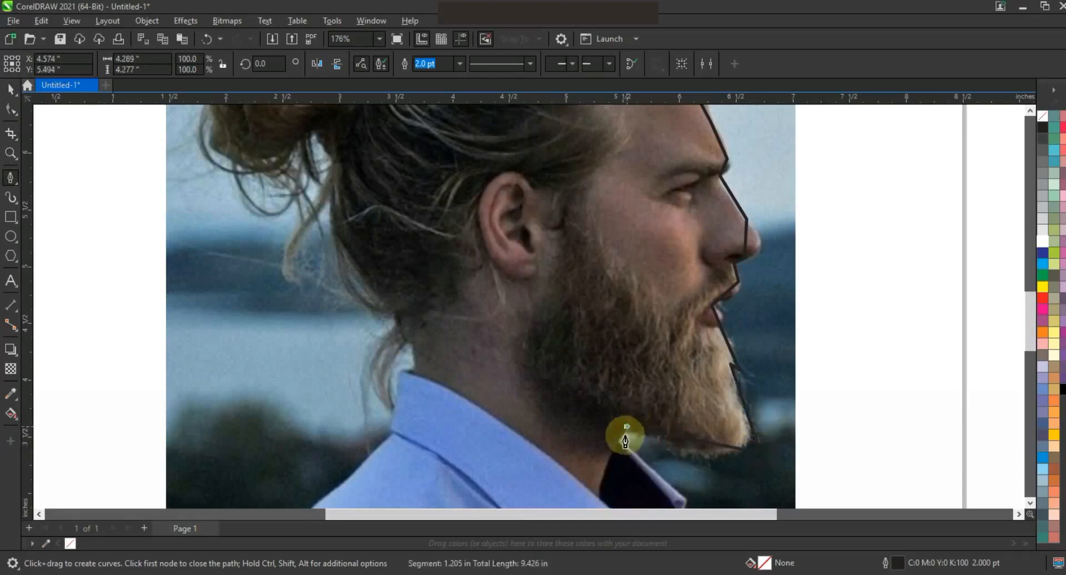
left_click(598, 496)
- Trace the back of the neck upward behind the ear into the hair
left_click(412, 374)
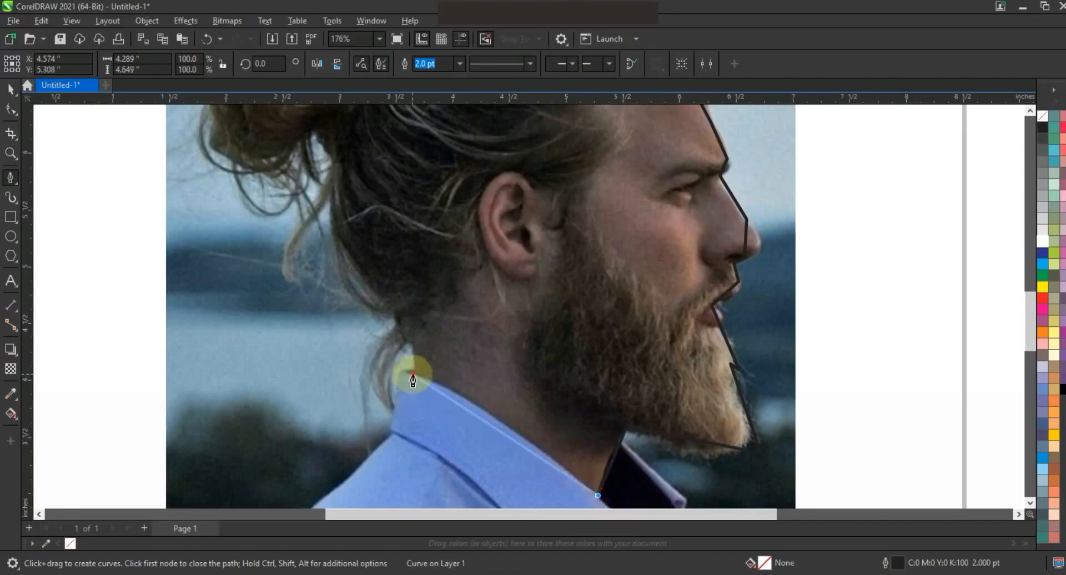
left_click(409, 342)
left_click(395, 318)
left_click(333, 194)
left_click(333, 165)
left_click(315, 138)
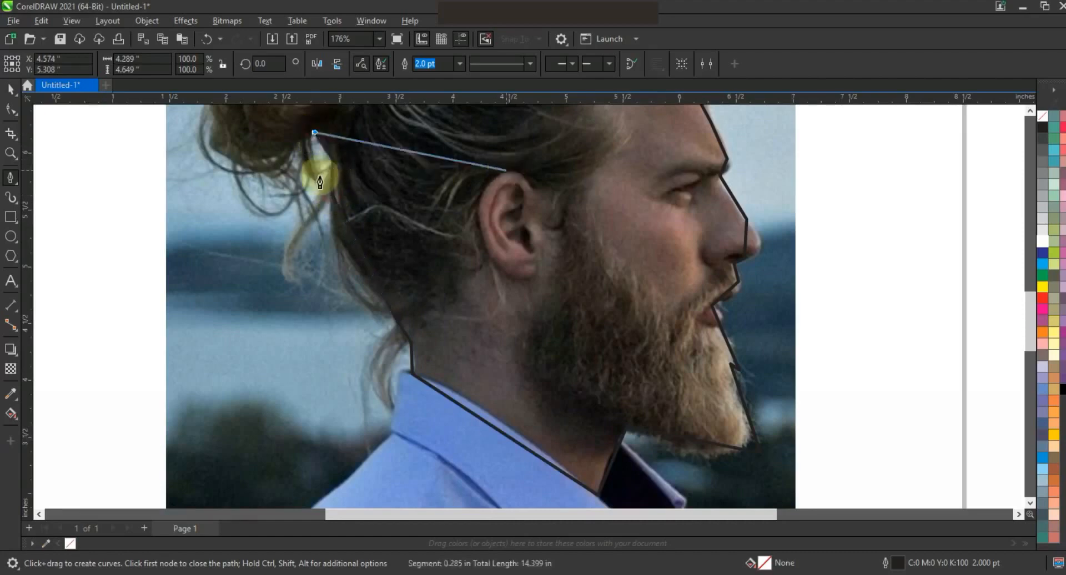
- Trace around the back of the hair bun and close the path at its starting node
key("space")
scroll(1029, 116, "up", 5)
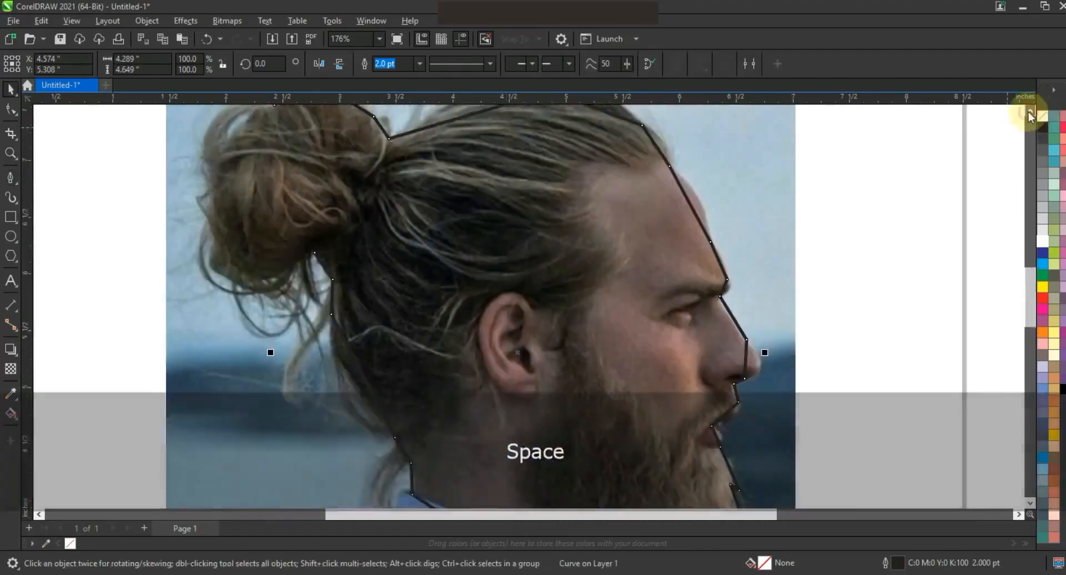
key("space")
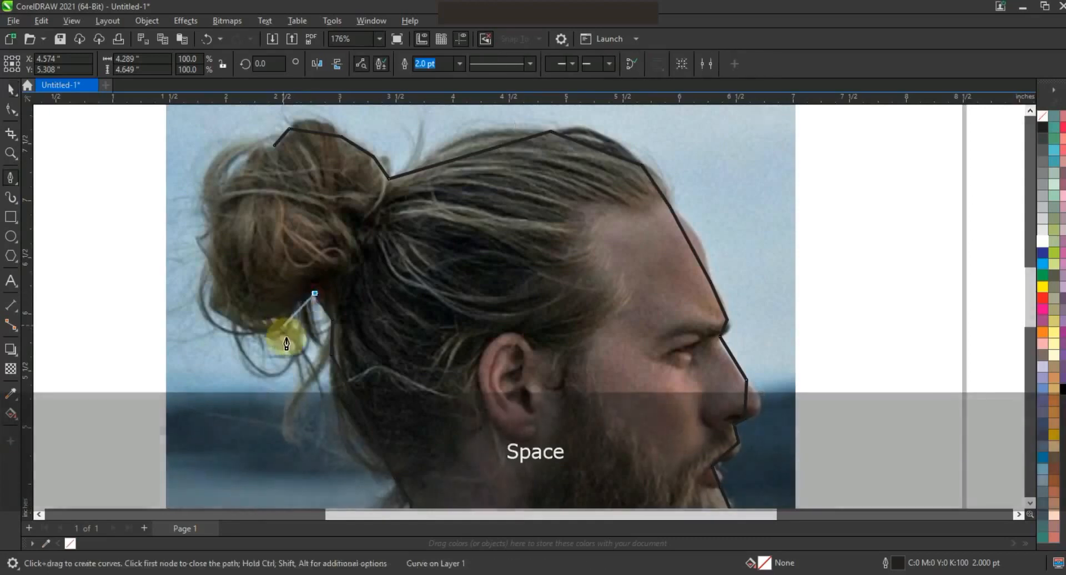
left_click_drag(321, 352, 301, 307)
left_click(300, 298)
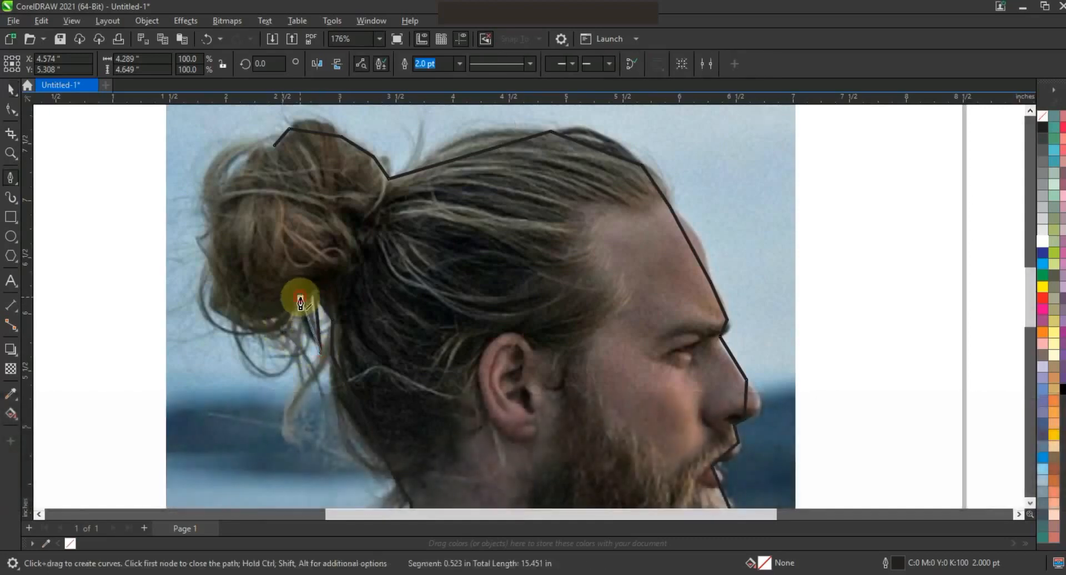
left_click(228, 322)
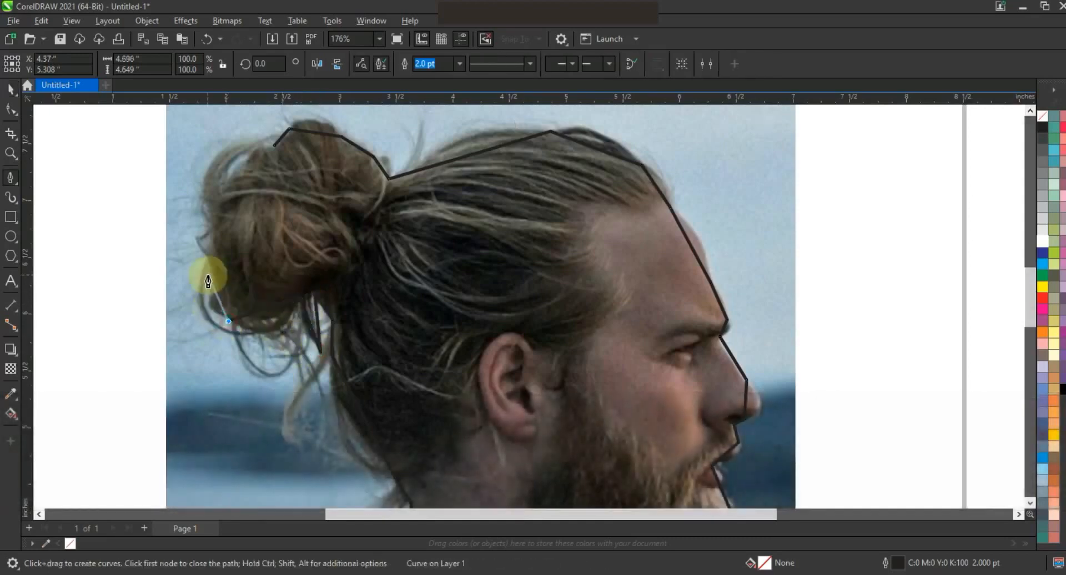
left_click(209, 226)
left_click_drag(264, 134, 230, 170)
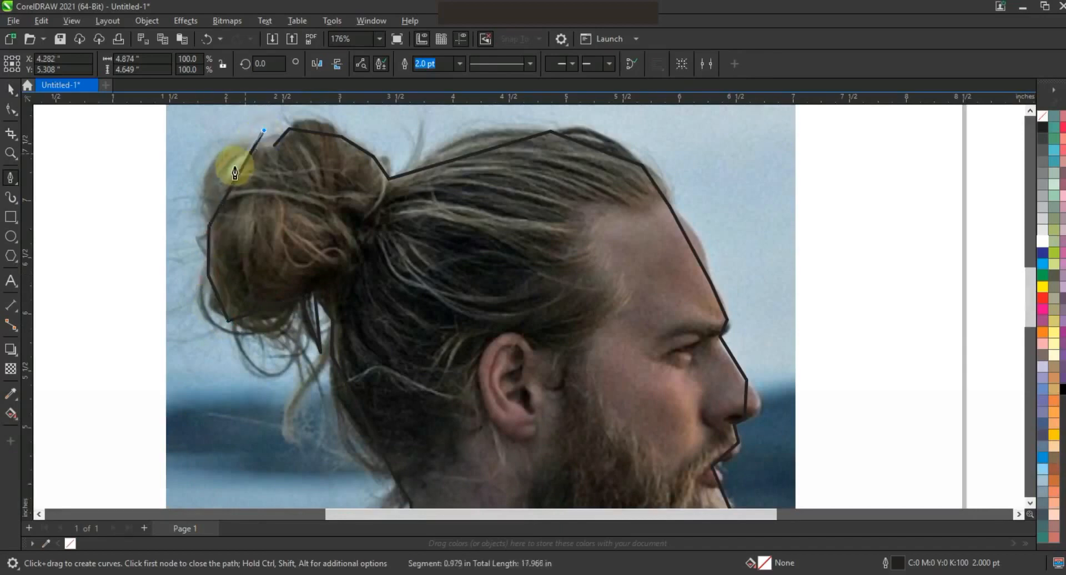
left_click(275, 146)
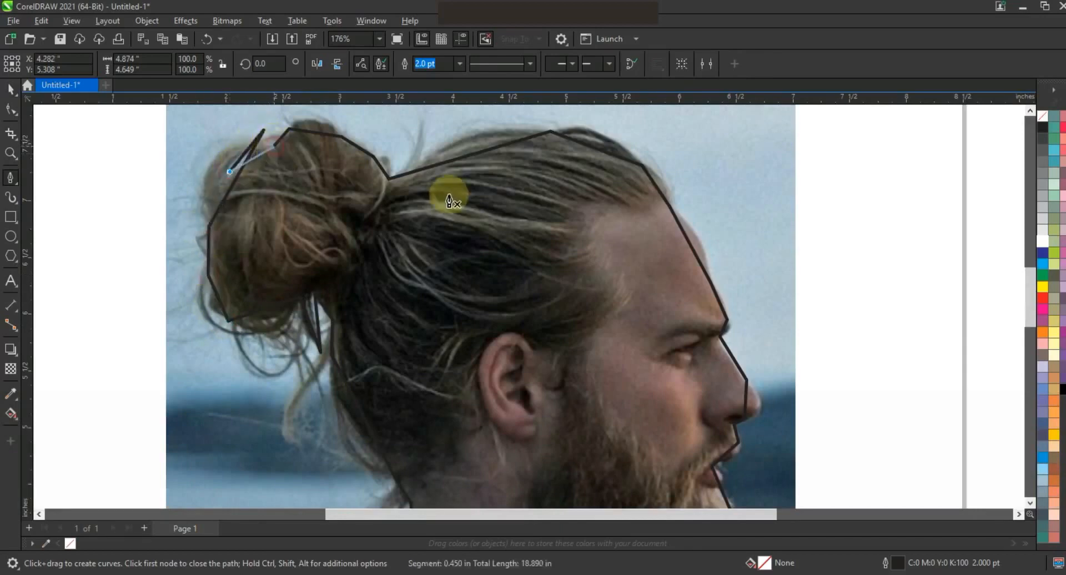
- Select all nodes of the closed outline with the Shape tool and convert its segments to curves
left_click(5, 114)
key("F3")
left_click_drag(661, 468, 669, 473)
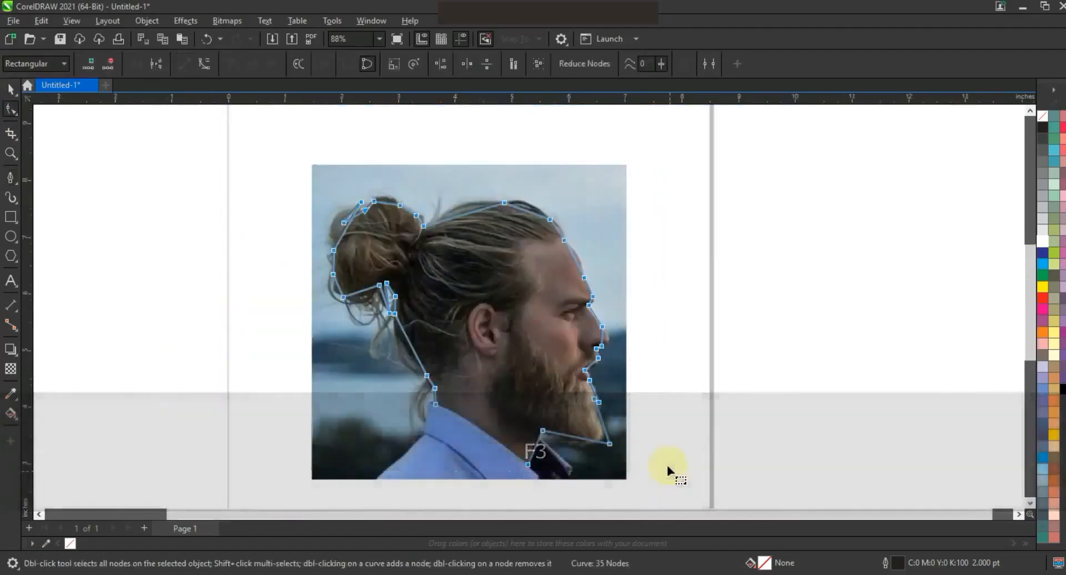
left_click(204, 65)
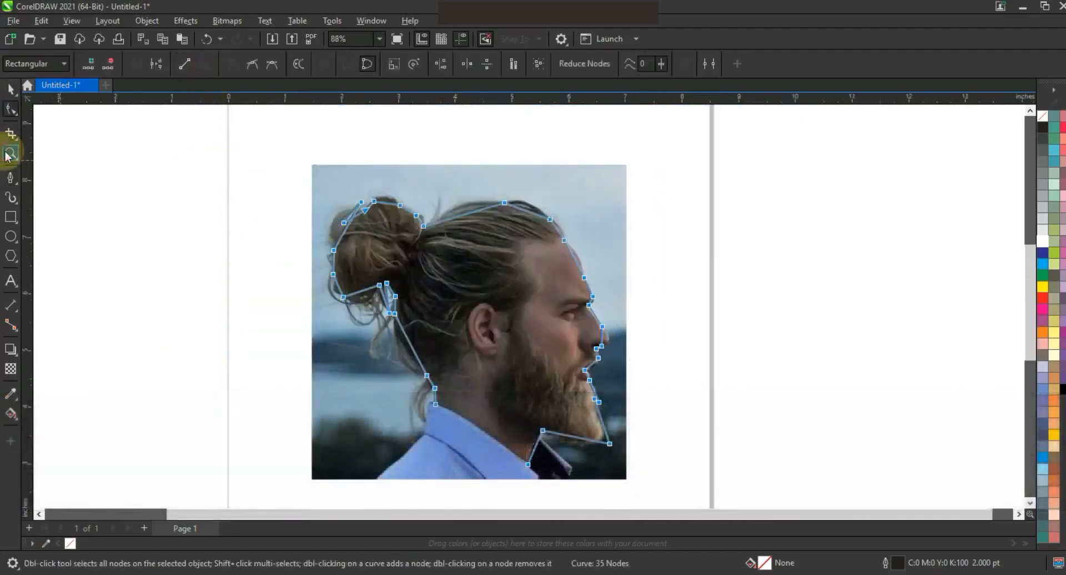
- Bend the segments over the top of the head and down the forehead into smooth curves following the hair
left_click(10, 153)
left_click_drag(297, 152, 664, 299)
left_click(10, 108)
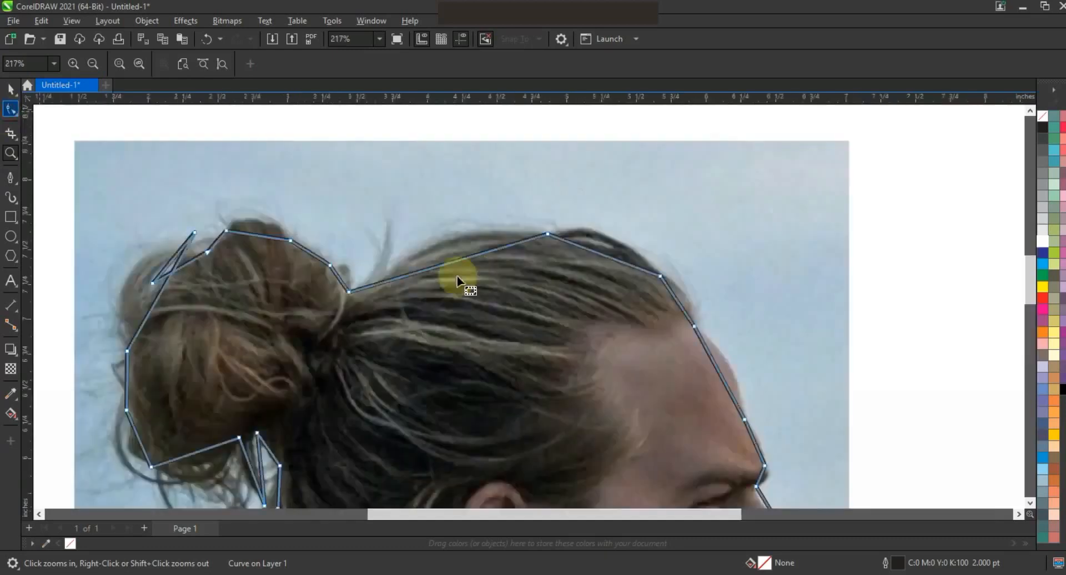
left_click_drag(443, 264, 439, 244)
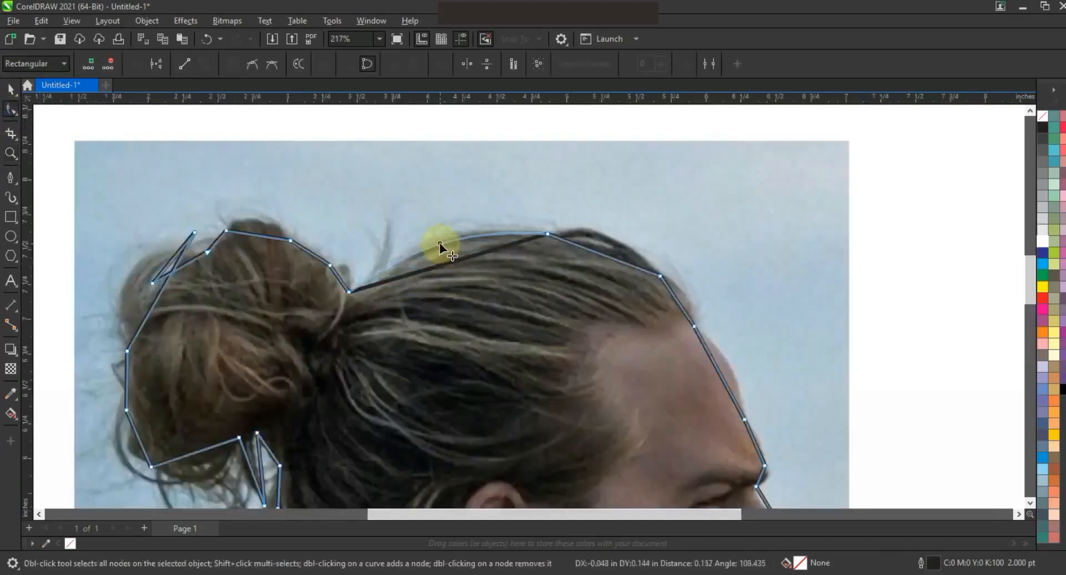
left_click_drag(604, 254, 608, 240)
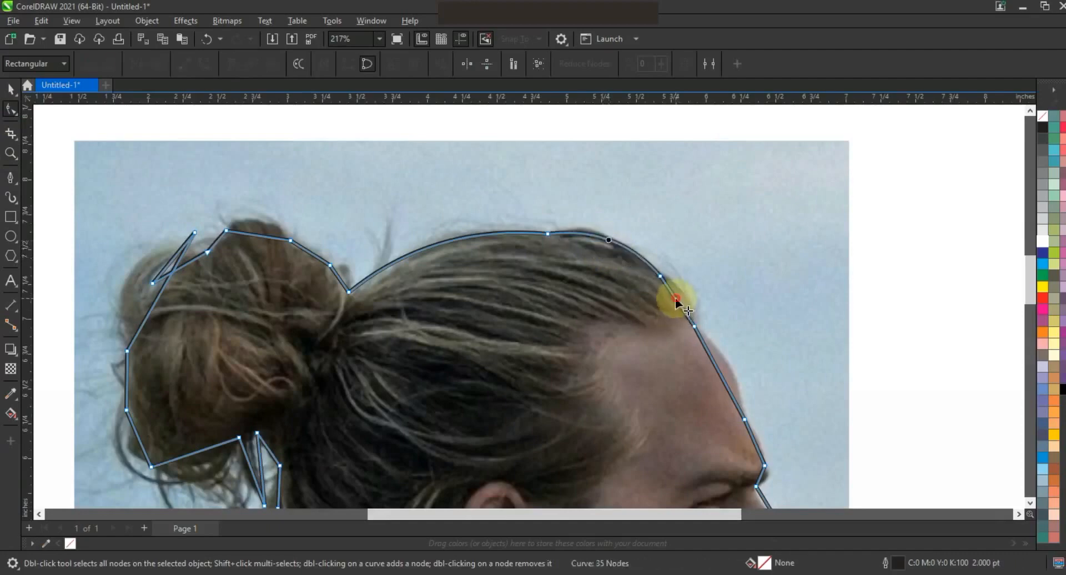
left_click_drag(678, 297, 681, 298)
left_click_drag(710, 363, 722, 357)
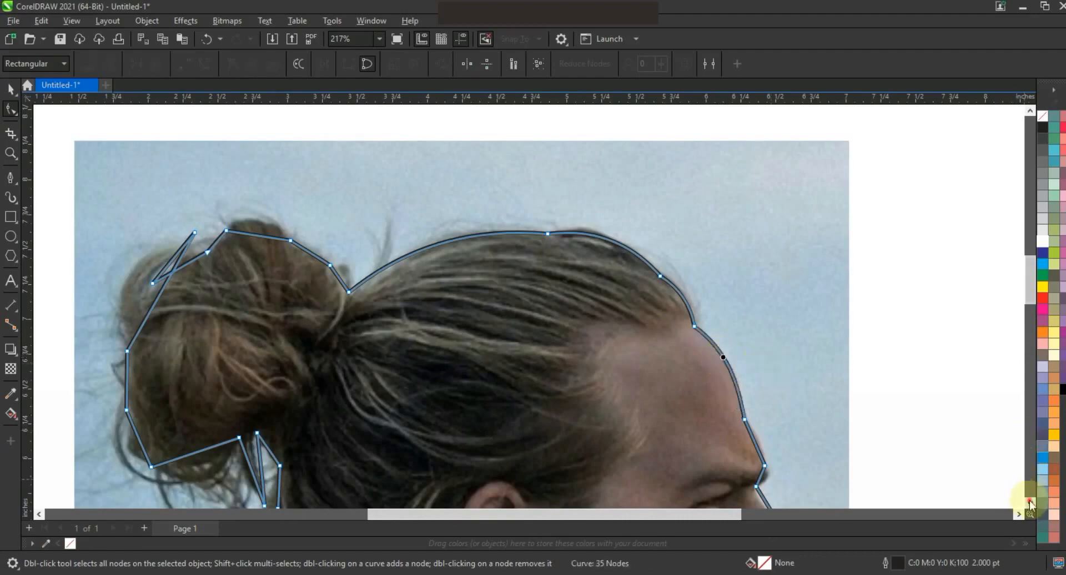
- Curve the segments along the brow and the bridge and tip of the nose to match the face profile
scroll(1025, 488, "down", 3)
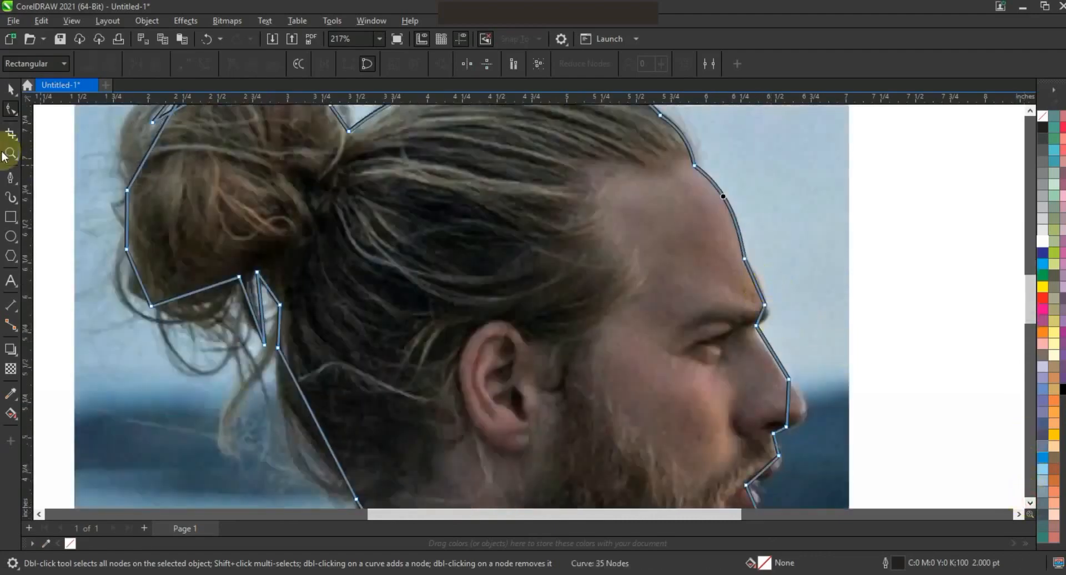
left_click(10, 154)
left_click_drag(589, 199, 941, 469)
left_click(11, 110)
left_click(519, 230)
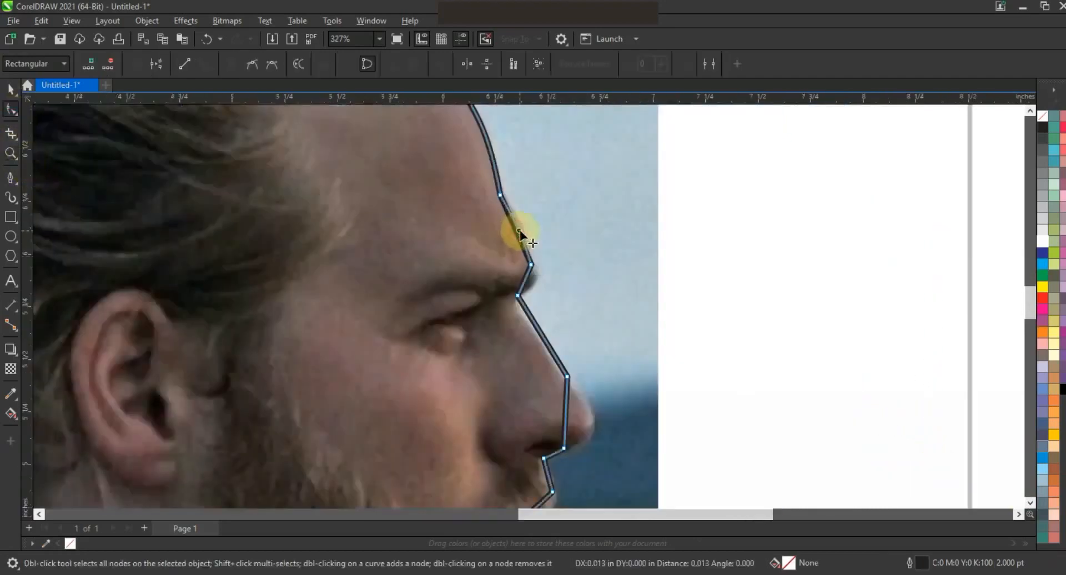
left_click_drag(519, 229, 522, 230)
left_click_drag(526, 275, 516, 306)
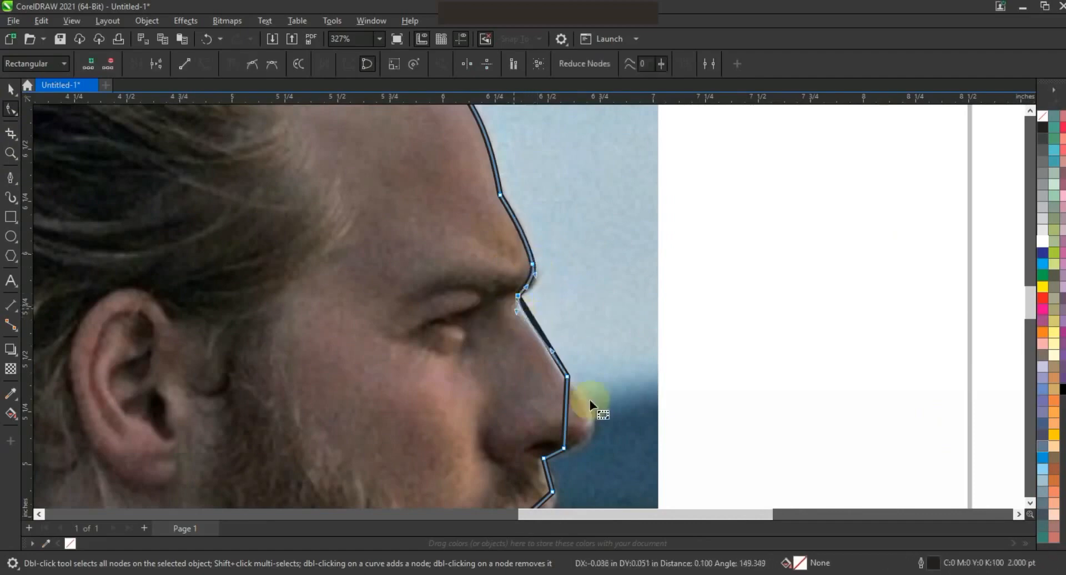
left_click_drag(565, 415, 587, 423)
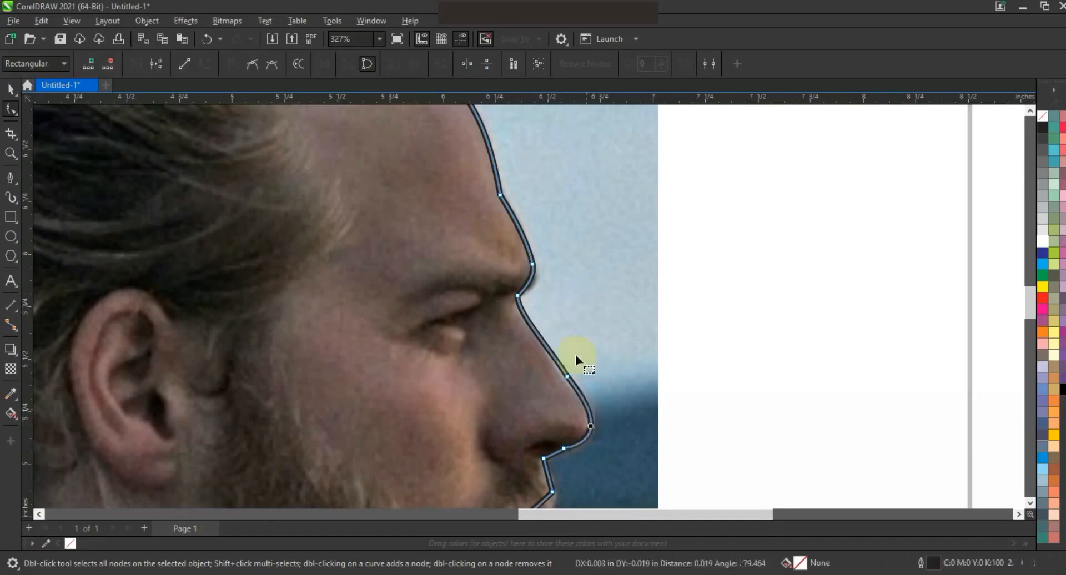
left_click_drag(551, 352, 549, 352)
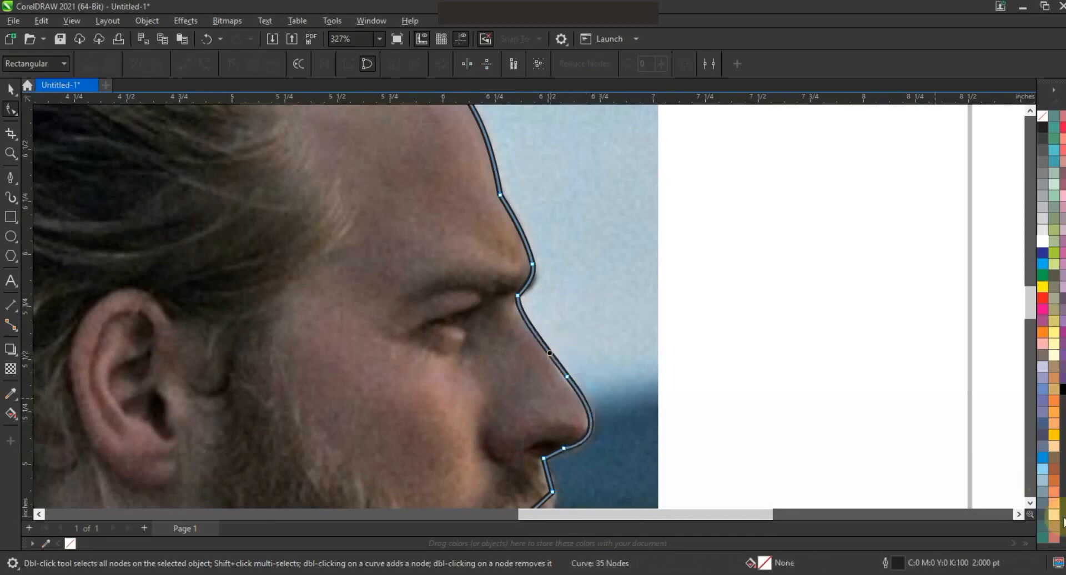
left_click(1029, 503)
left_click(1030, 503)
left_click(1030, 503)
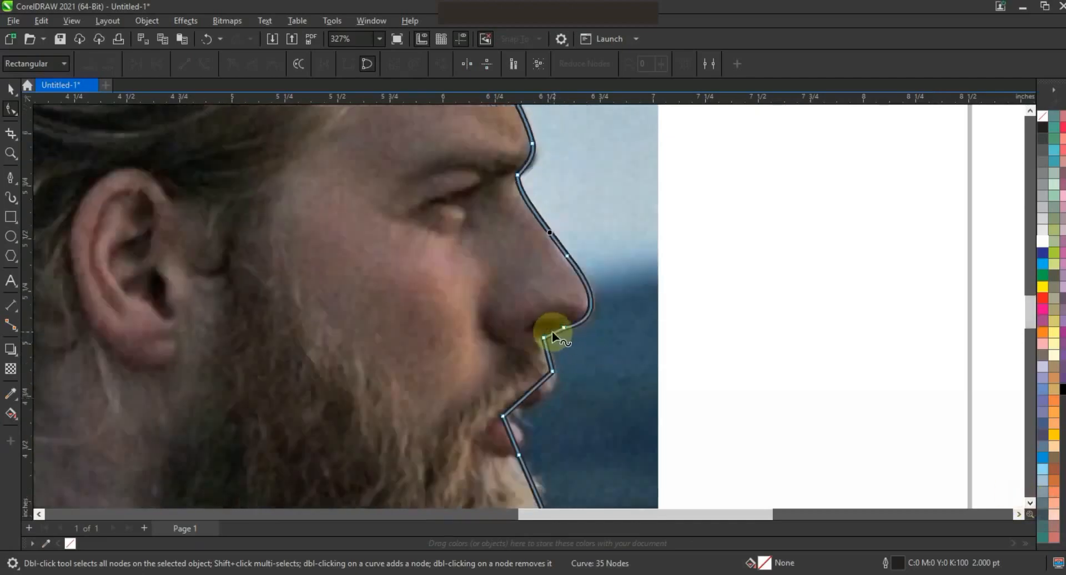
- Bend the segments around the lips and mouth into curves that follow the face profile
left_click(552, 333)
left_click_drag(535, 386, 518, 402)
left_click(559, 398)
left_click(503, 416)
mouse_move(517, 442)
left_mouse_down()
mouse_move(516, 423)
mouse_move(525, 433)
left_mouse_up()
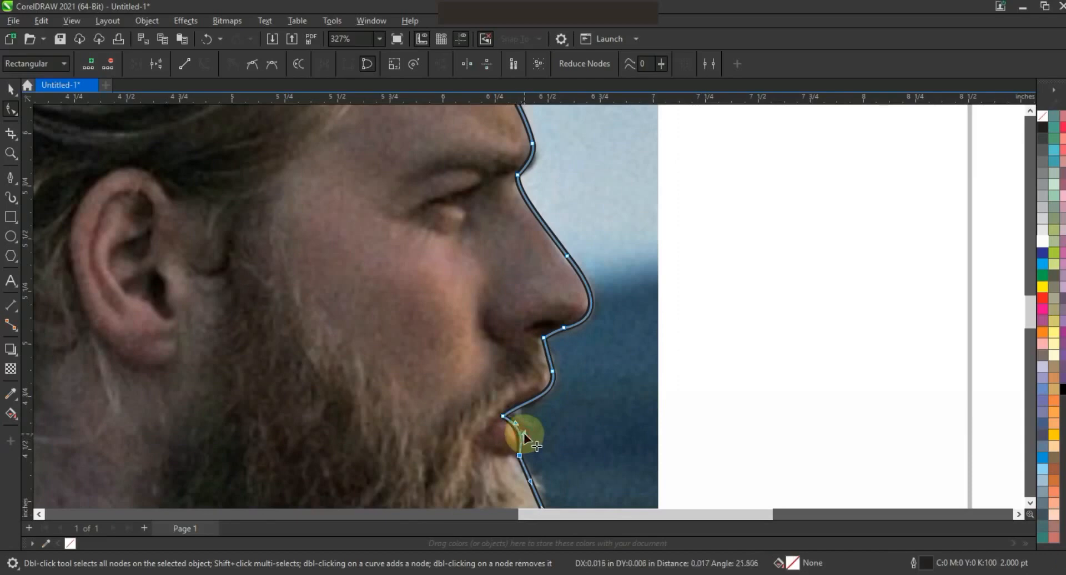
- Curve the segments down the front of the beard and around the bottom of the chin
left_click(1031, 503)
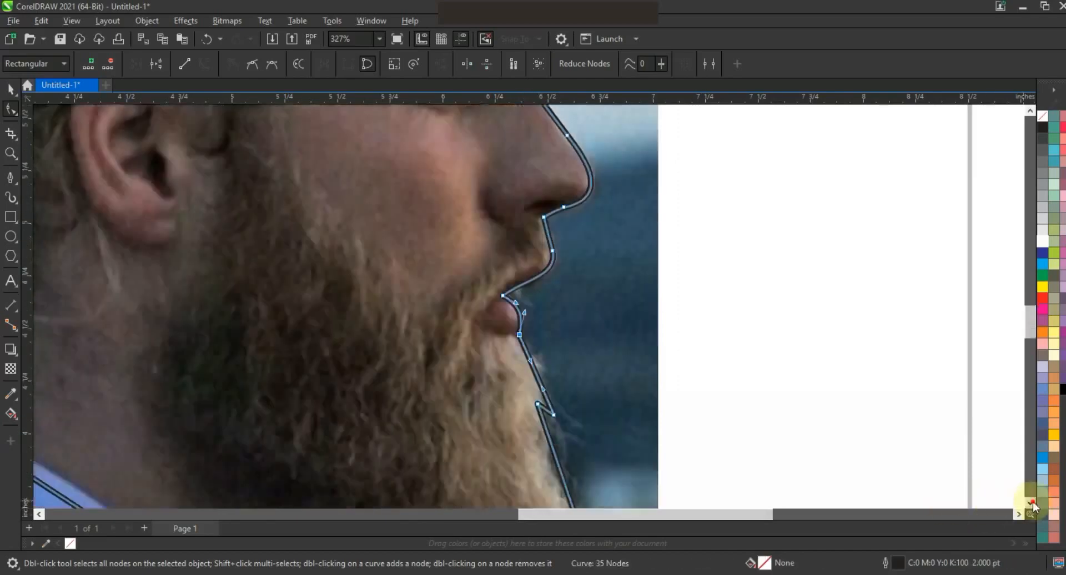
left_click(541, 351)
left_click_drag(540, 340, 536, 340)
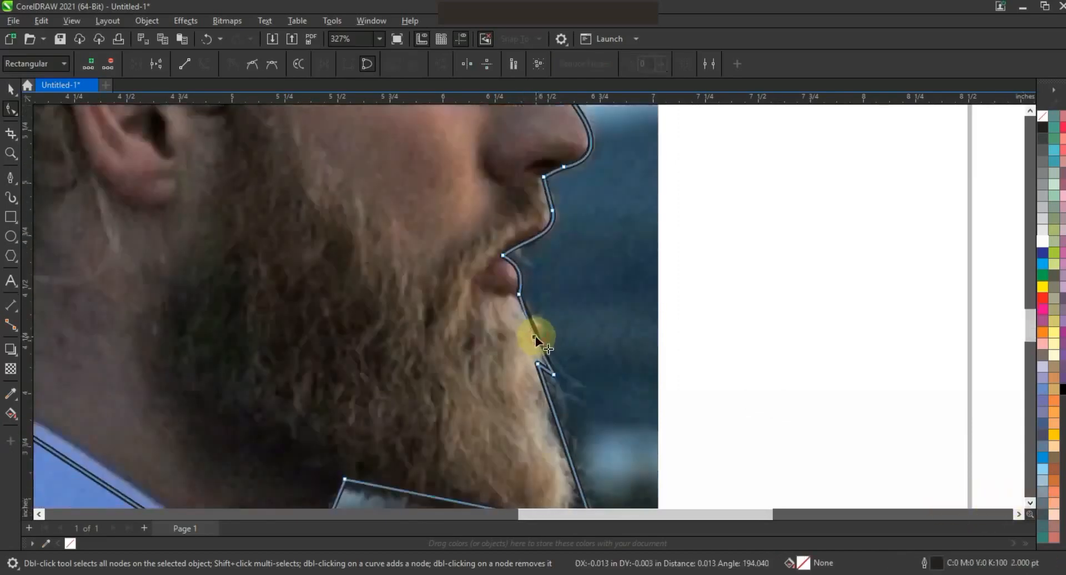
left_click(546, 389)
left_click_drag(545, 389, 544, 391)
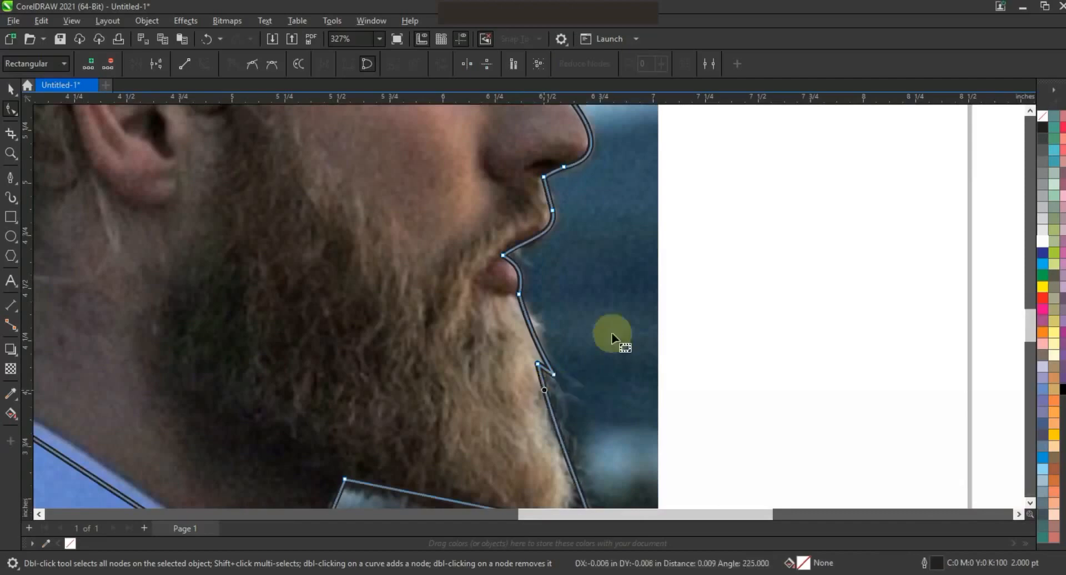
key("F3")
left_click(532, 416)
left_click_drag(532, 415, 484, 420)
left_click(555, 393)
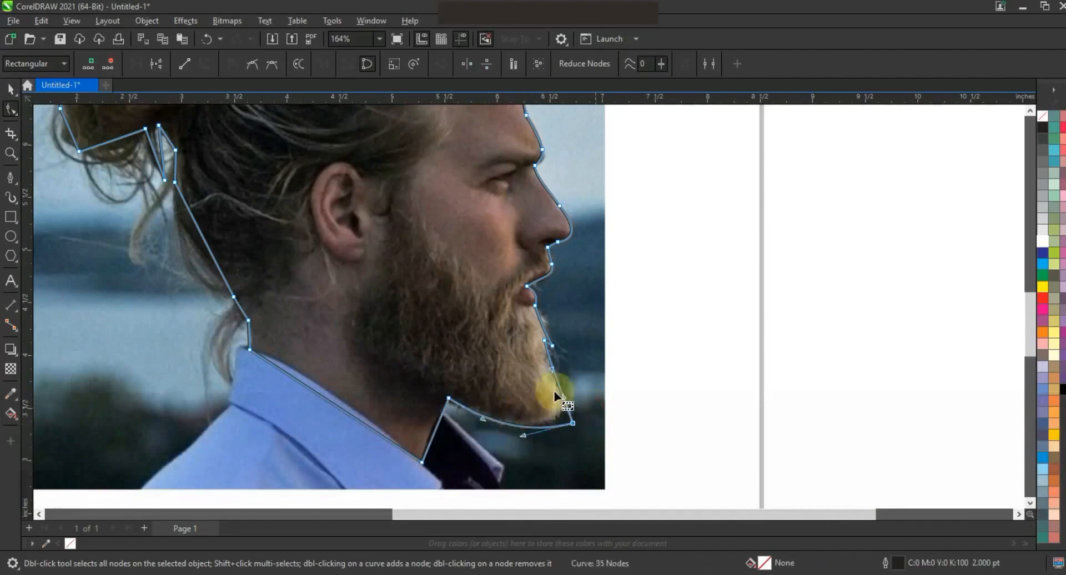
mouse_move(553, 375)
left_mouse_down()
mouse_move(580, 399)
mouse_move(558, 392)
mouse_move(572, 418)
mouse_move(558, 393)
left_mouse_up()
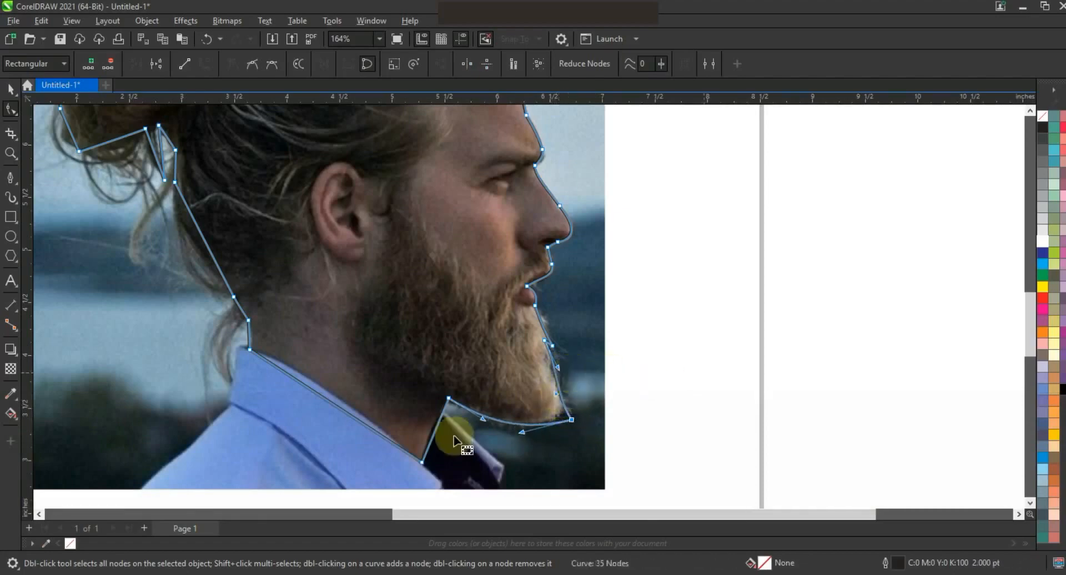
- Curve the segments along the underside of the beard, the neck line and the back of the neck
left_click(435, 428)
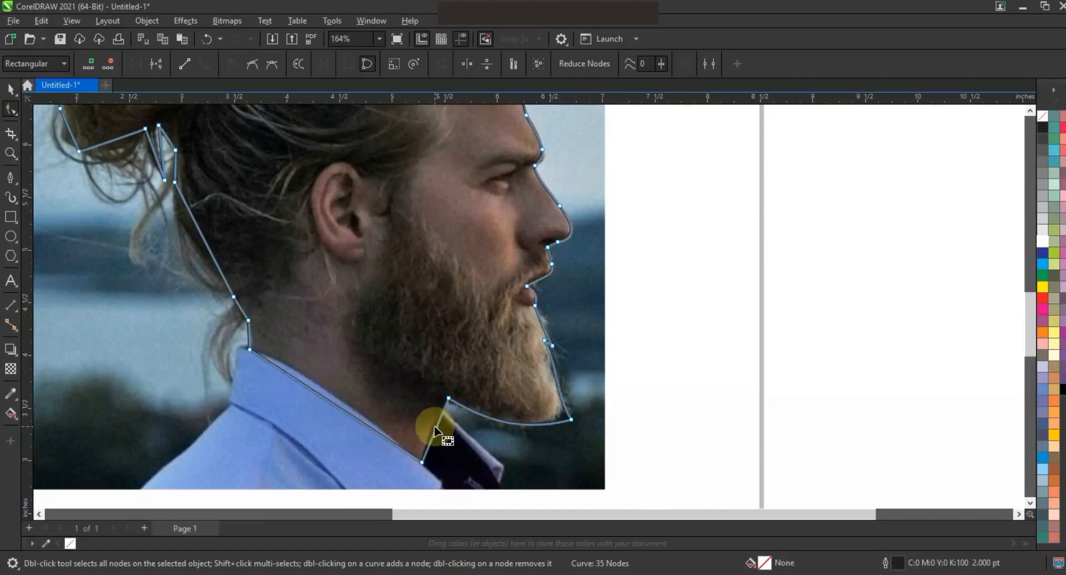
left_click_drag(433, 427, 429, 424)
left_click_drag(320, 395, 302, 371)
left_click_drag(226, 287, 201, 265)
left_click(236, 311)
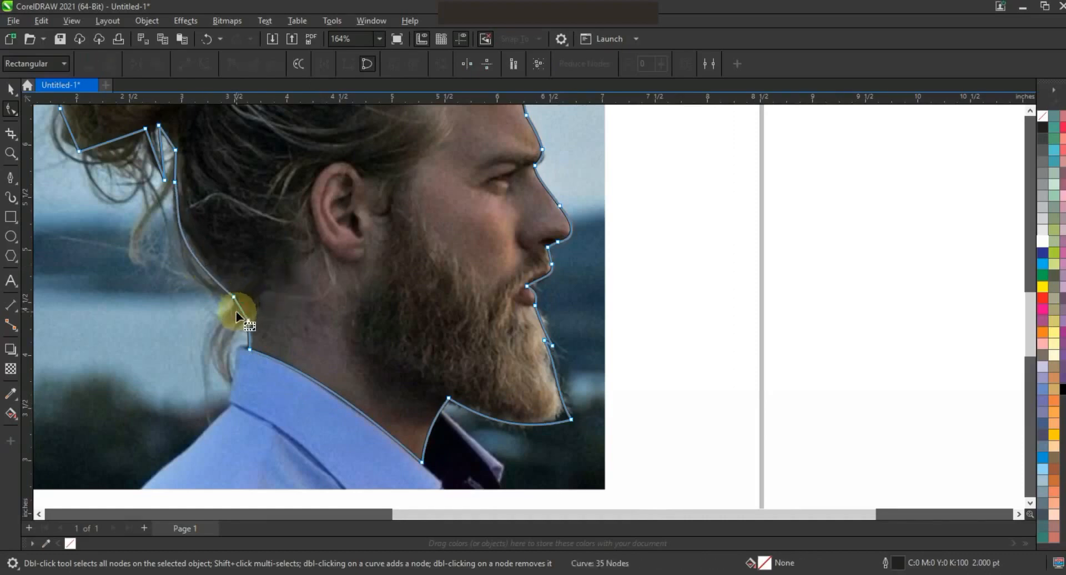
left_click(239, 312)
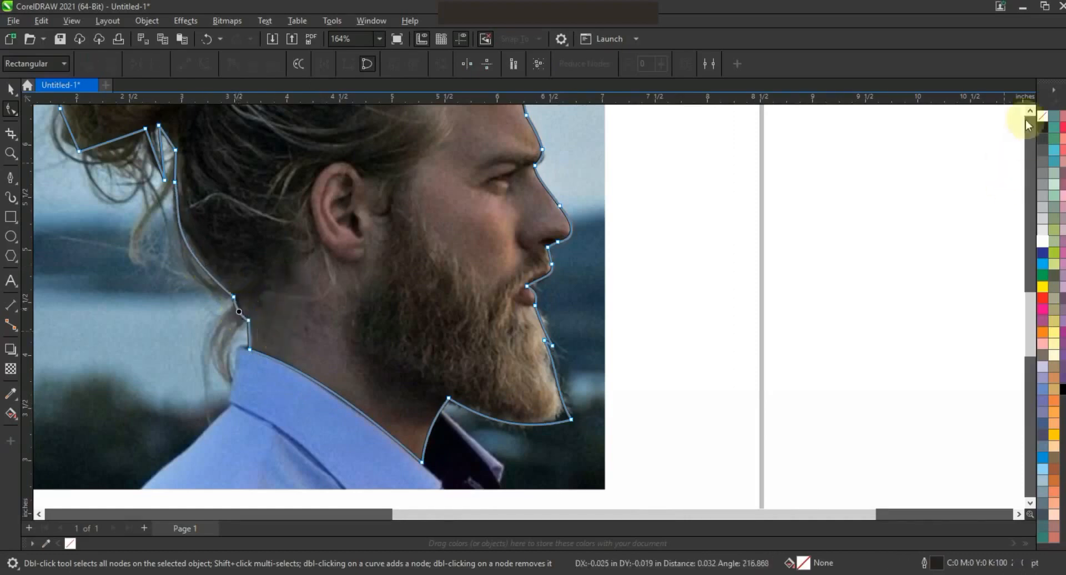
- Curve the segments over the top of the hair bun and add a node on its upper edge
scroll(1027, 113, "up", 4)
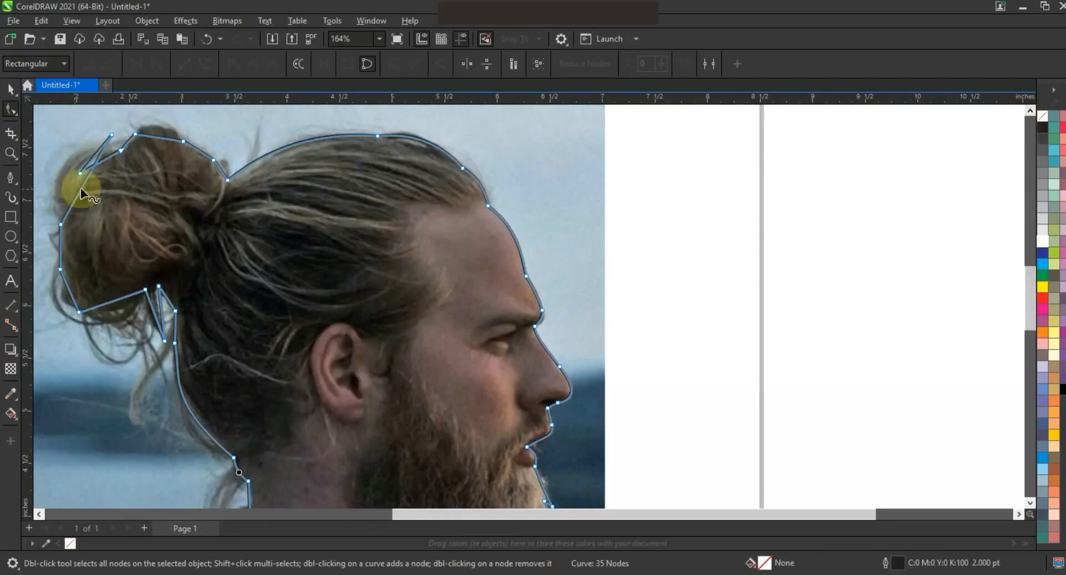
left_click(67, 182)
left_click_drag(68, 182, 157, 131)
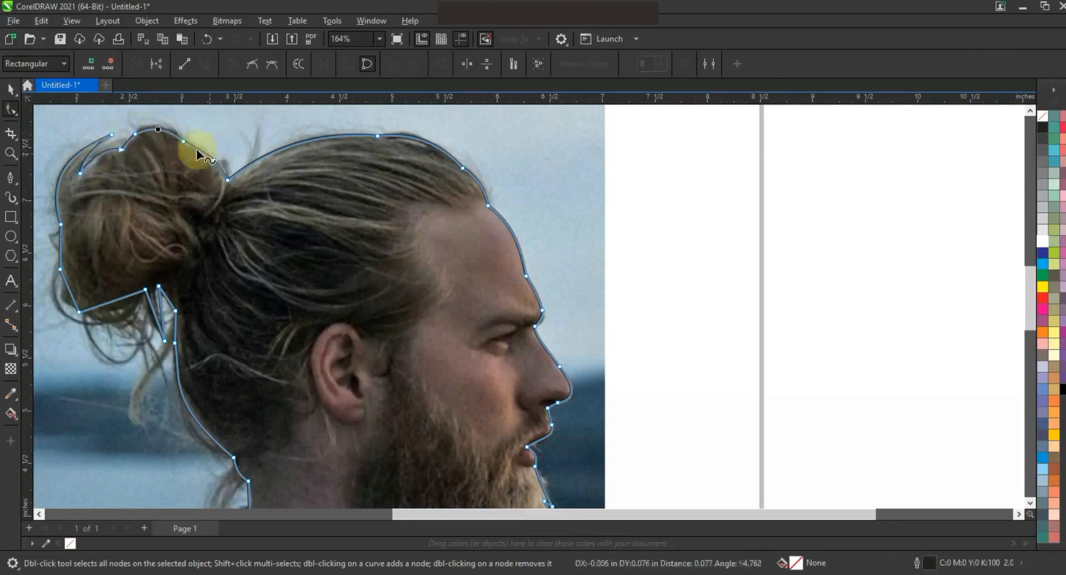
double_click(213, 160)
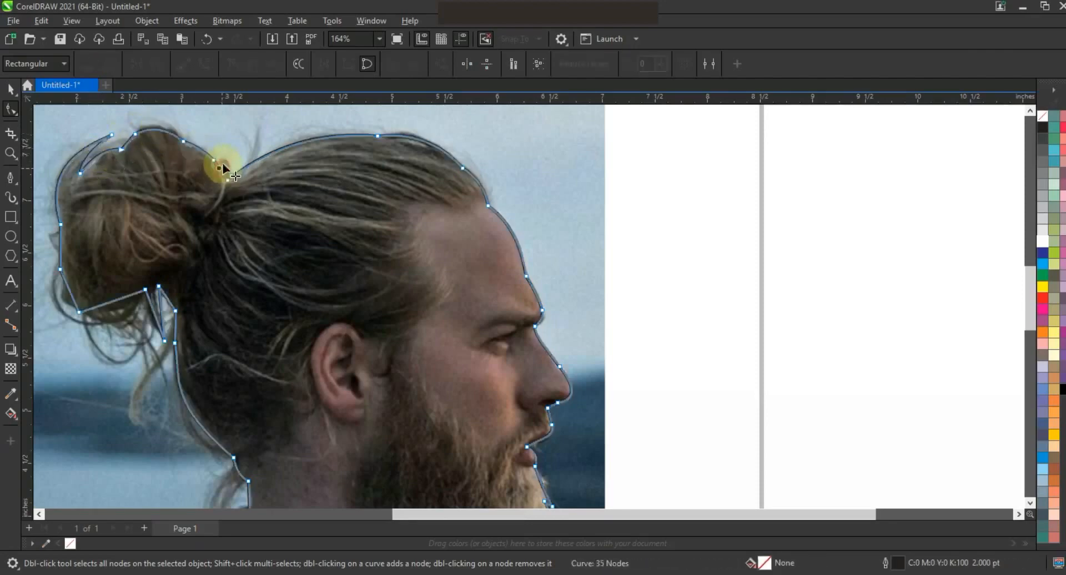
left_click_drag(222, 162, 224, 163)
- Curve the segments under the hair bun and along its back edge to follow the hair
left_click_drag(154, 312, 167, 301)
left_click(159, 310)
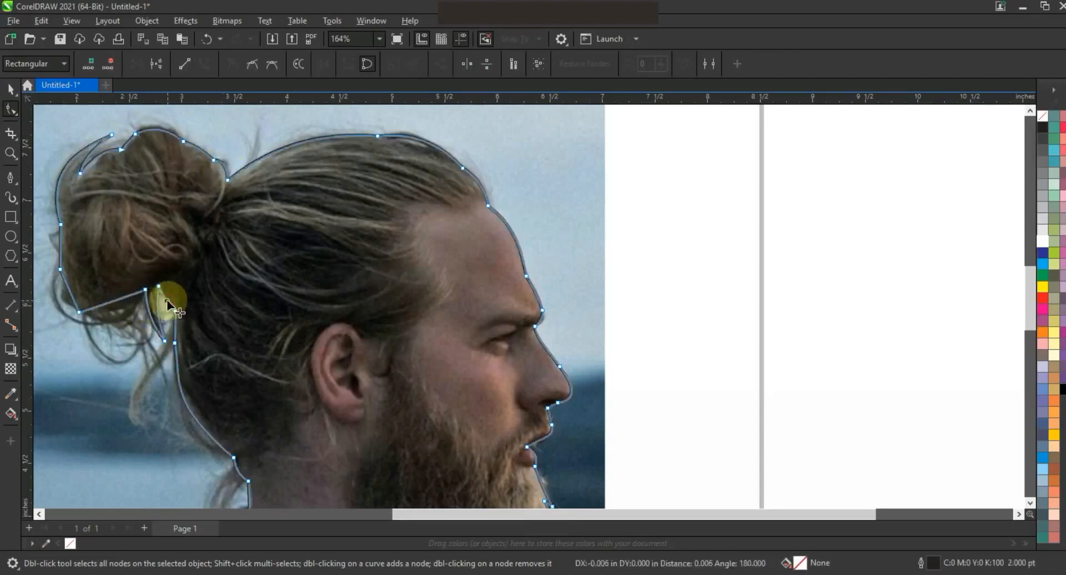
left_click(125, 297)
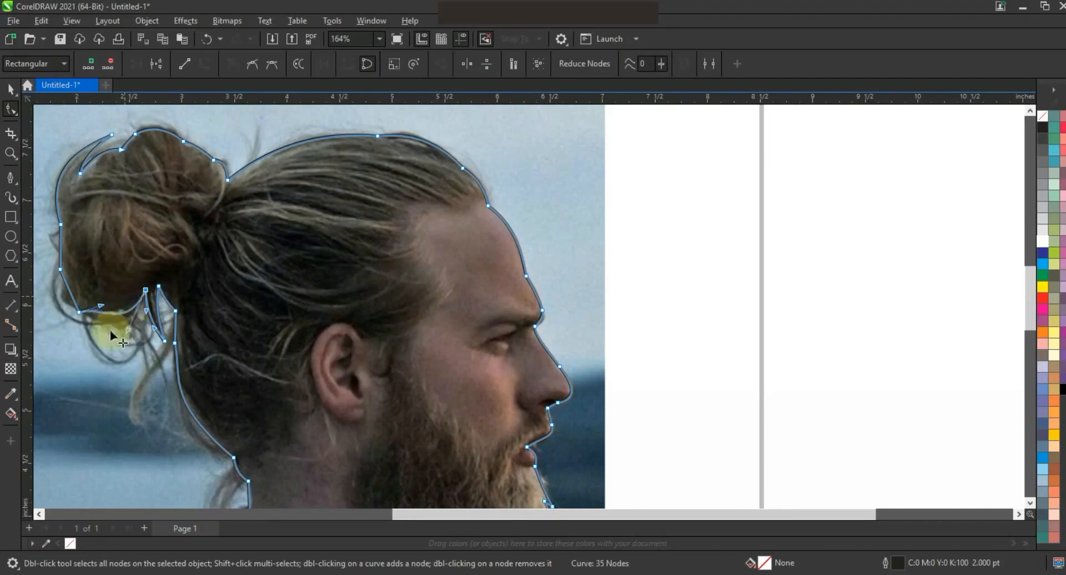
left_click_drag(100, 308, 109, 337)
left_click(70, 300)
left_click_drag(70, 300, 55, 300)
left_click(55, 244)
left_click(62, 247)
left_click(58, 243)
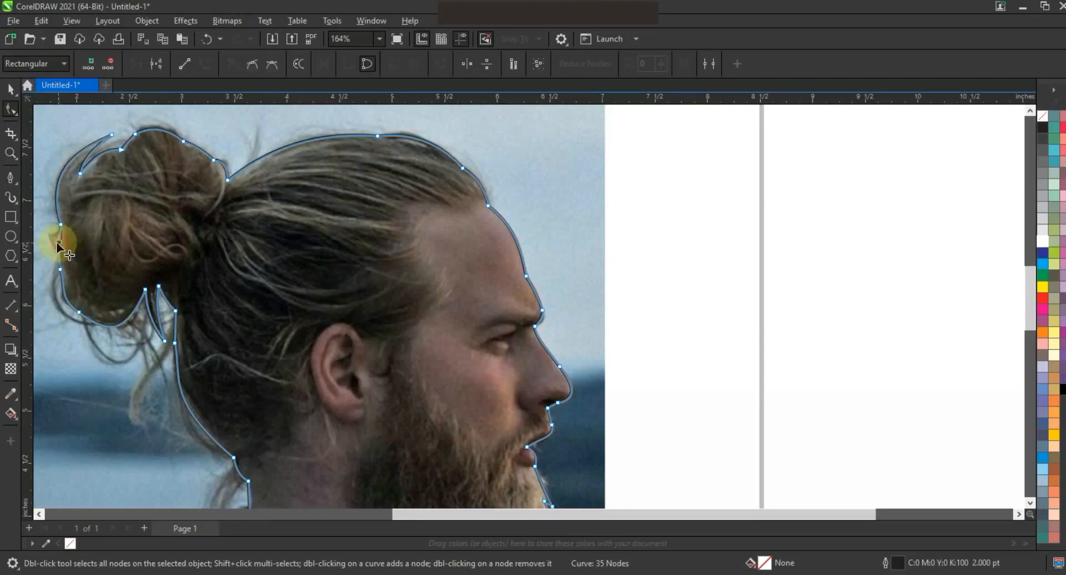
- Fill the outline with black to preview the silhouette, then undo the fill
left_click(10, 89)
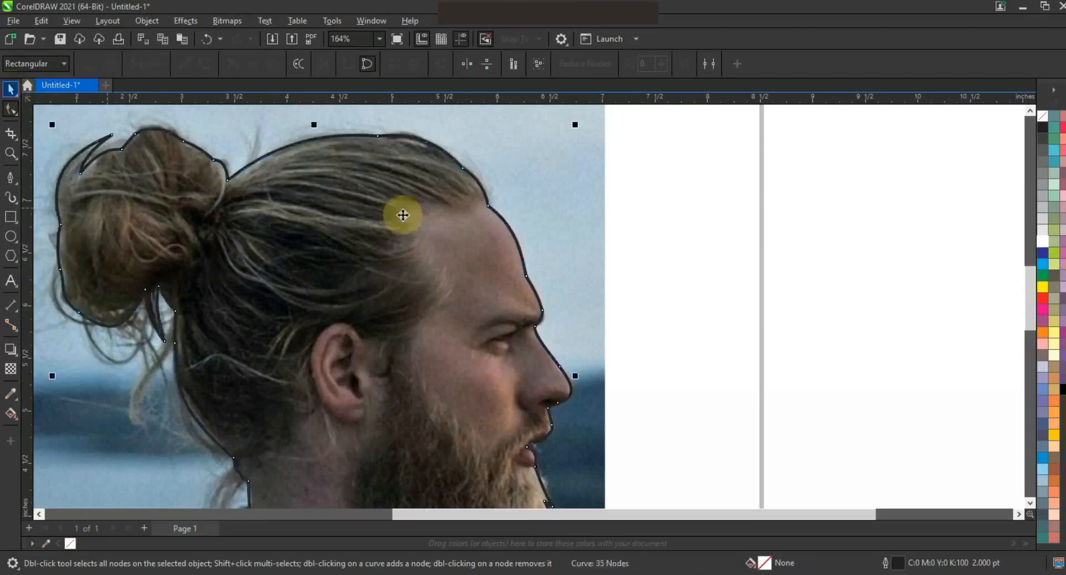
key("F3")
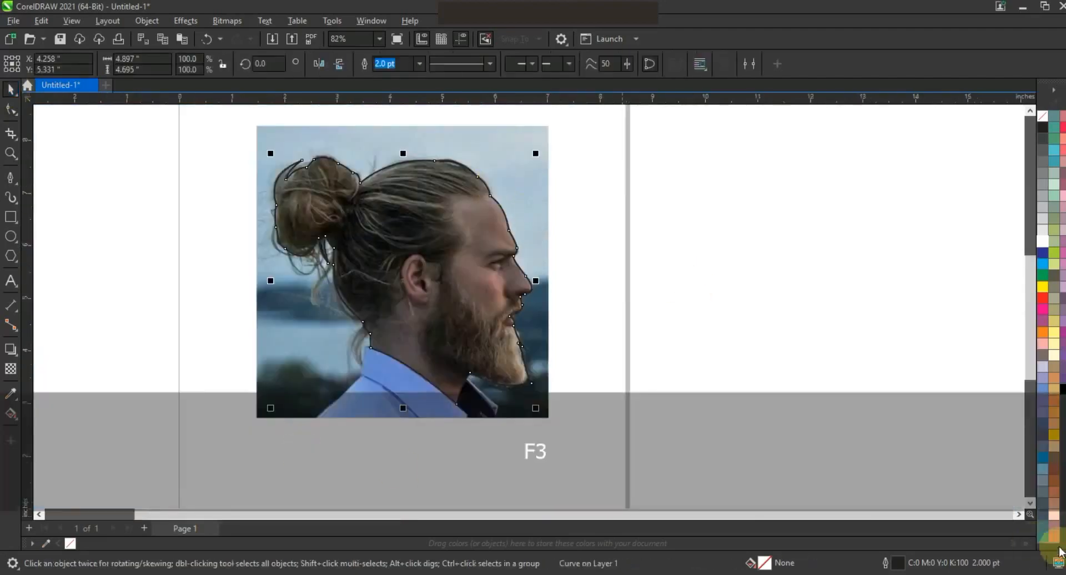
left_click(1062, 390)
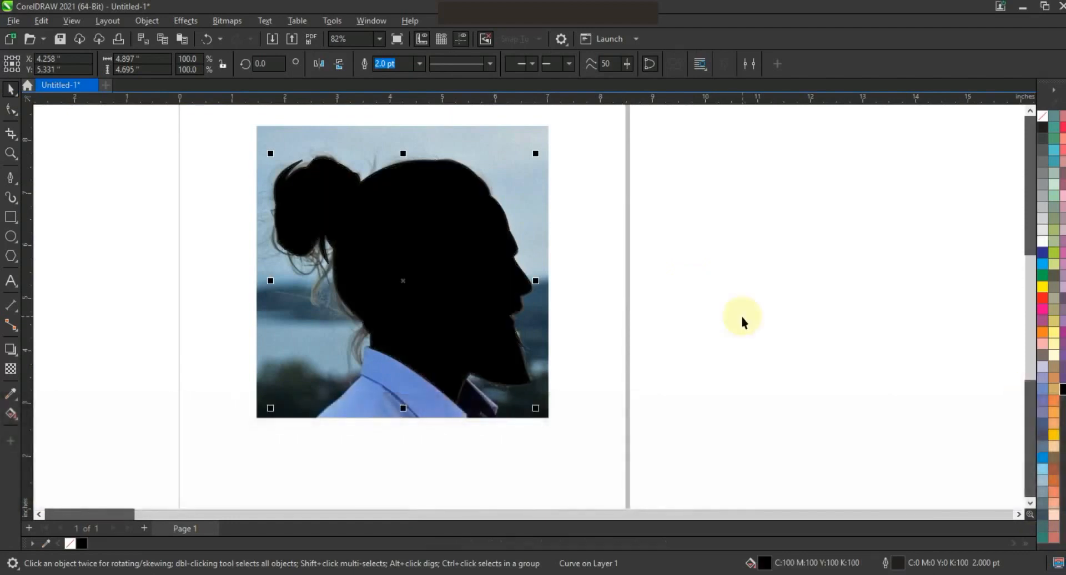
key("ctrl+z")
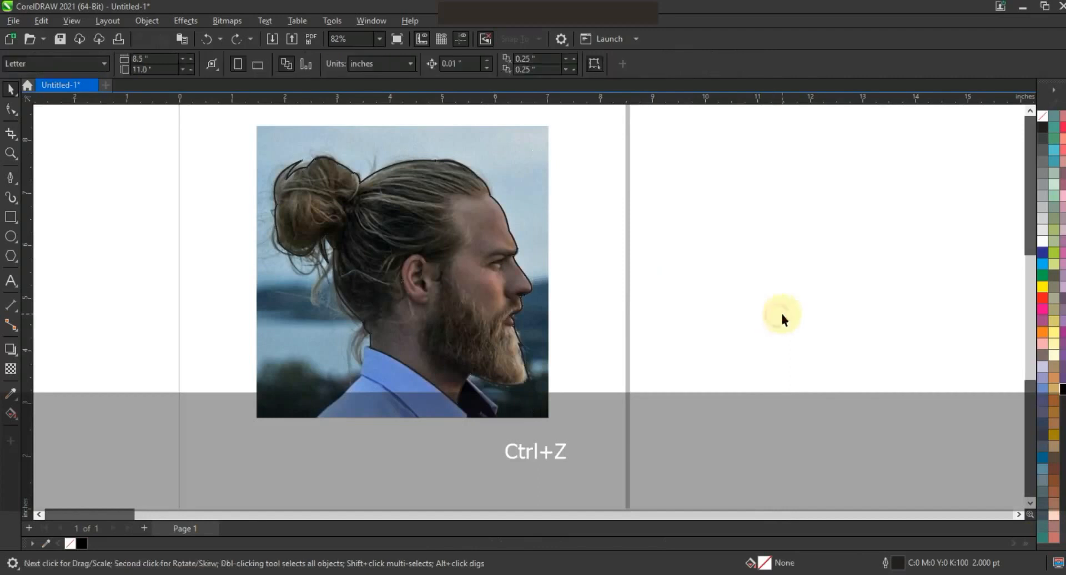
- Trace a new closed Pen shape from the hairline down the cheek and beard edge to the nose tip
left_click(11, 154)
left_click_drag(501, 343, 658, 398)
left_click_drag(256, 151, 802, 455)
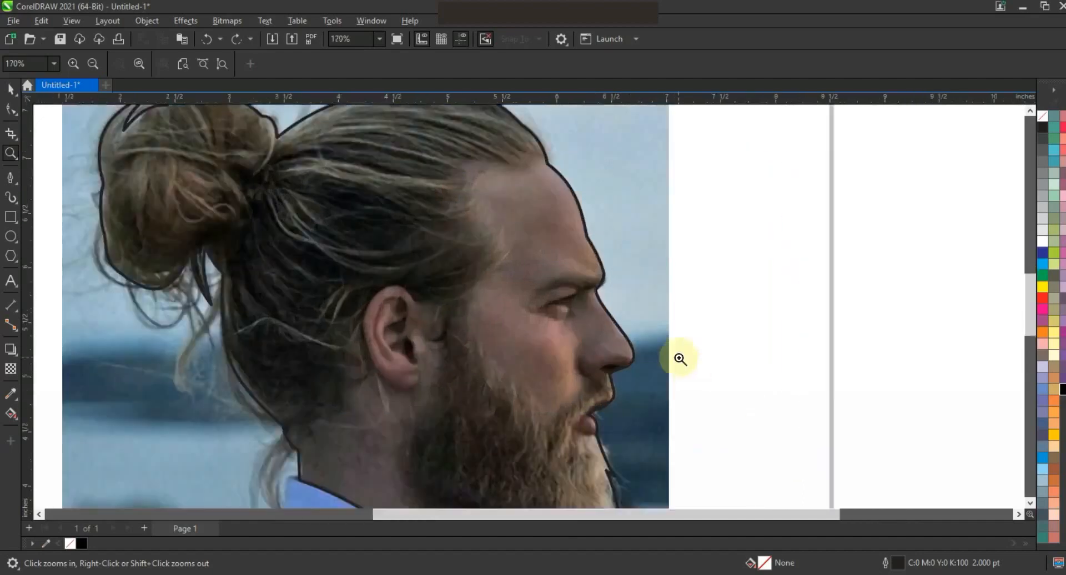
left_click(12, 179)
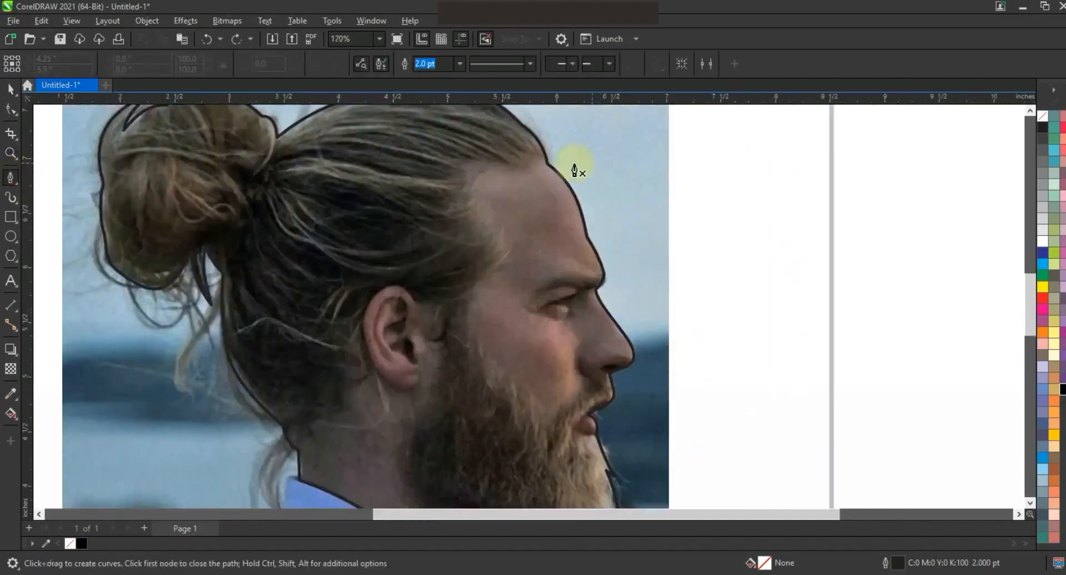
left_click(553, 155)
left_click(525, 170)
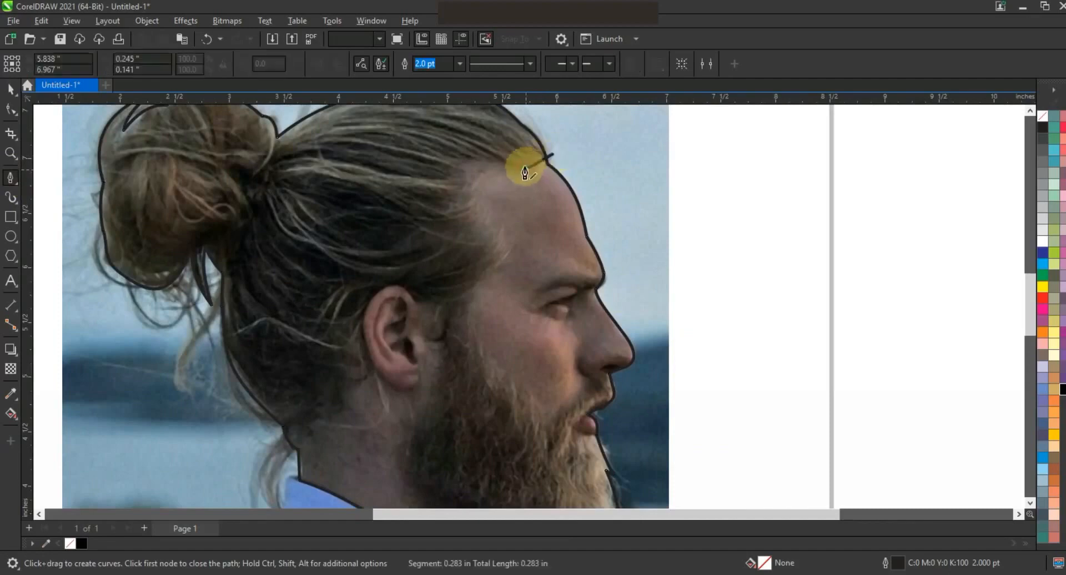
left_click(494, 236)
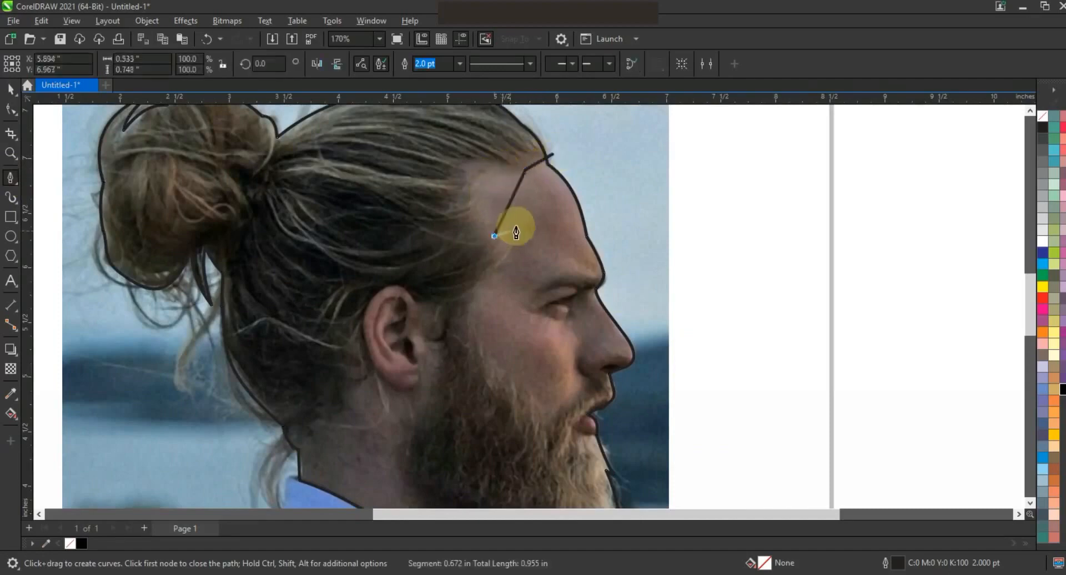
left_click(518, 223)
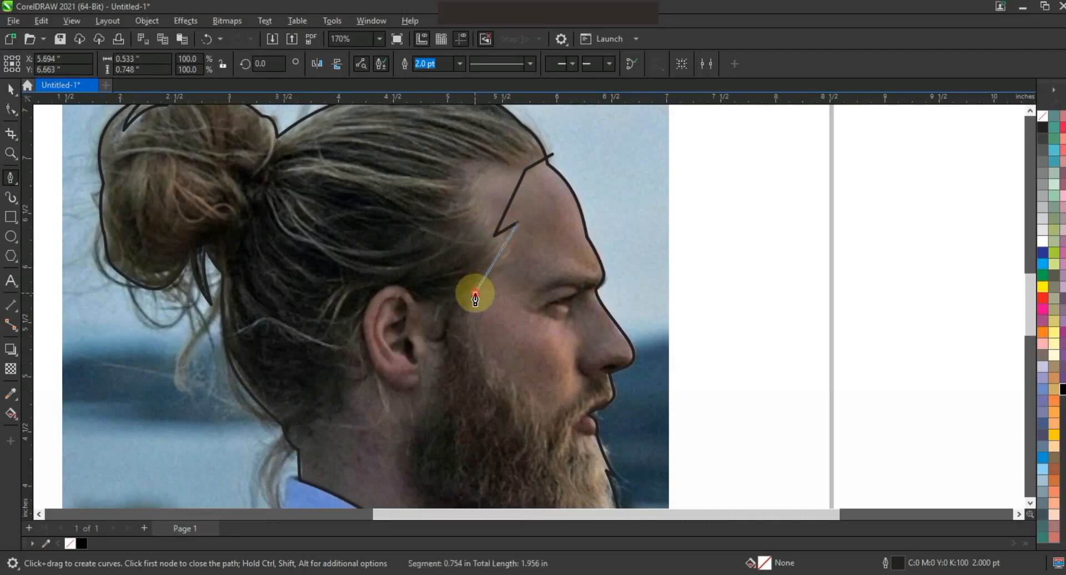
left_click(475, 293)
left_click(477, 314)
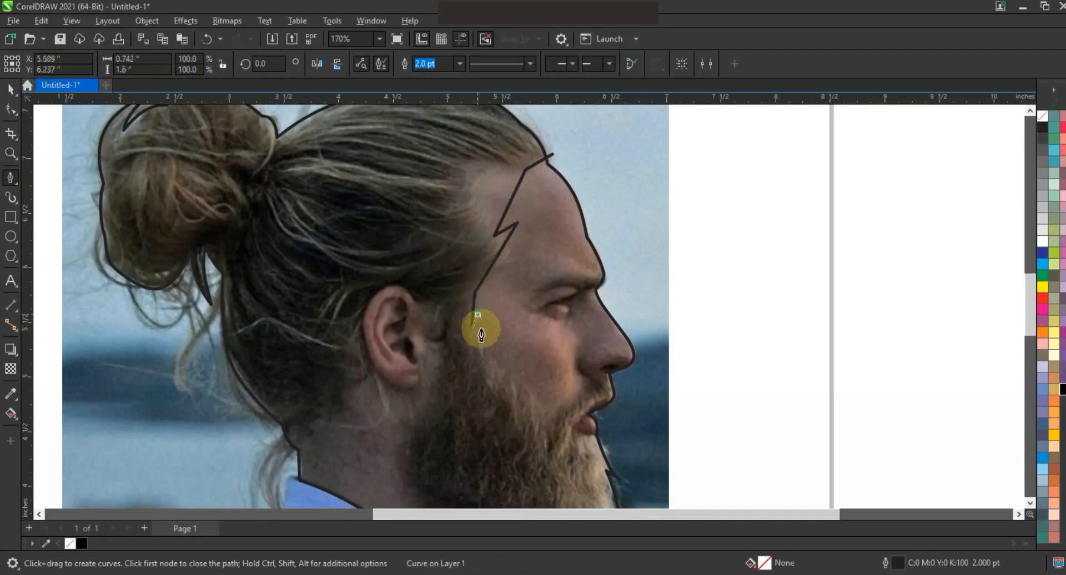
left_click(496, 374)
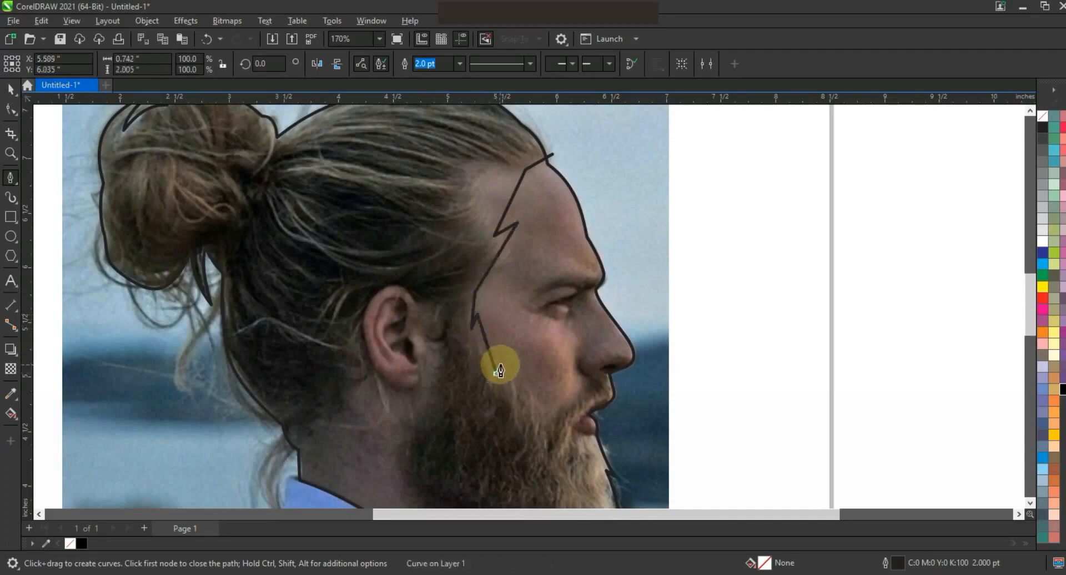
left_click(523, 397)
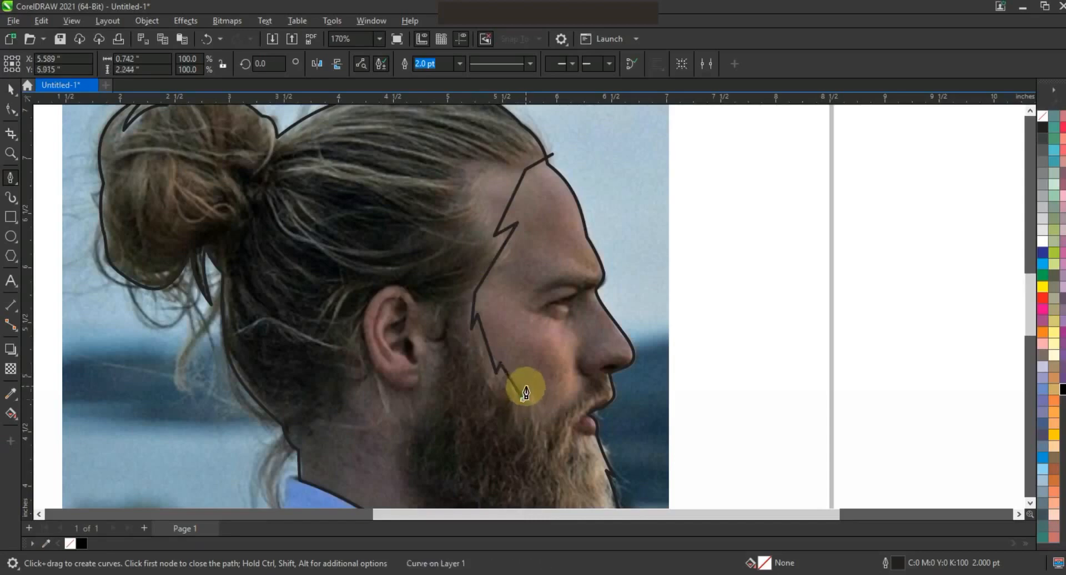
left_click(545, 428)
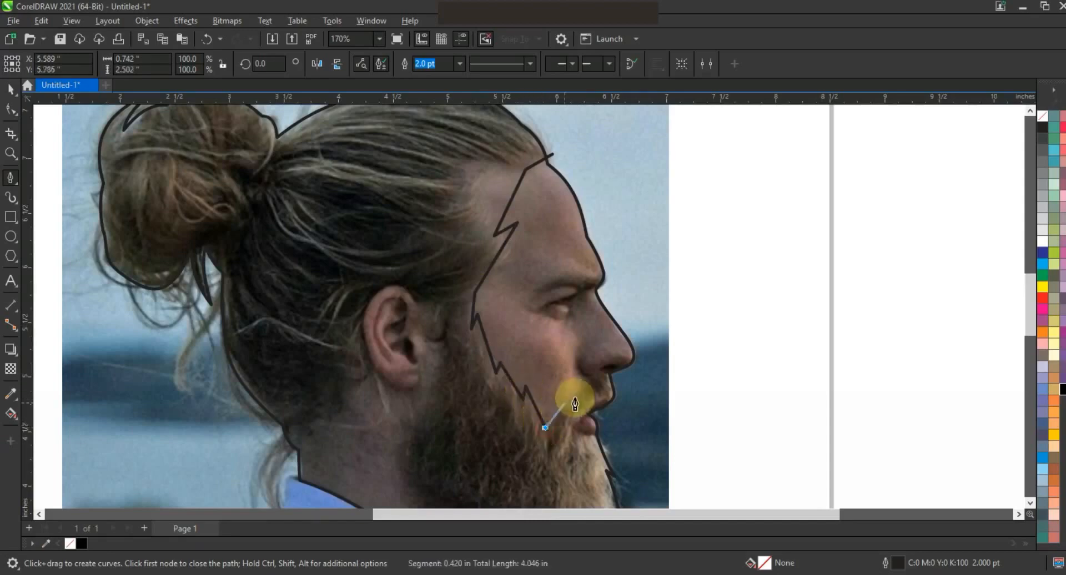
left_click(595, 375)
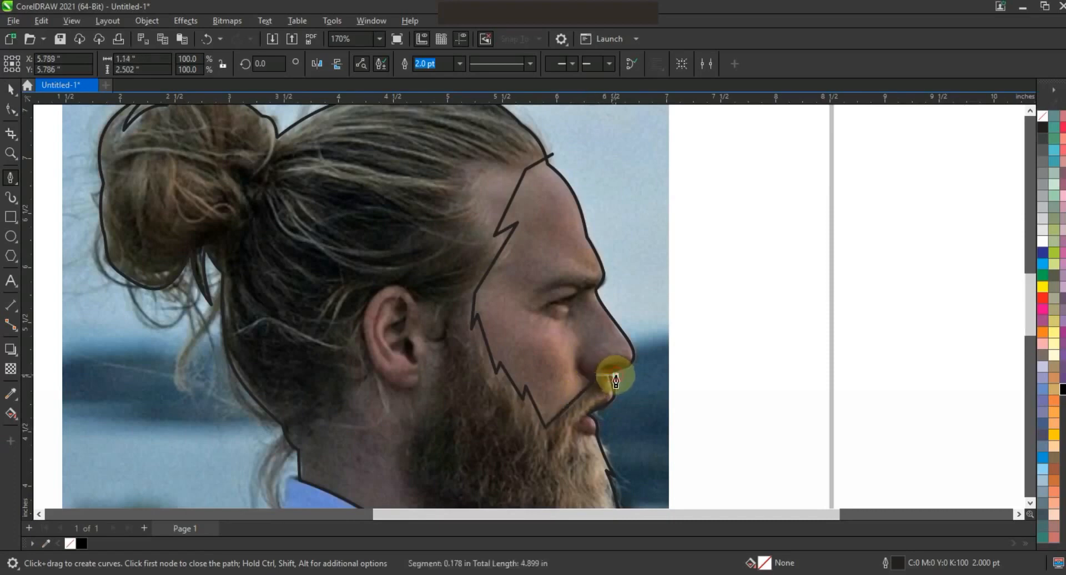
left_click(682, 356)
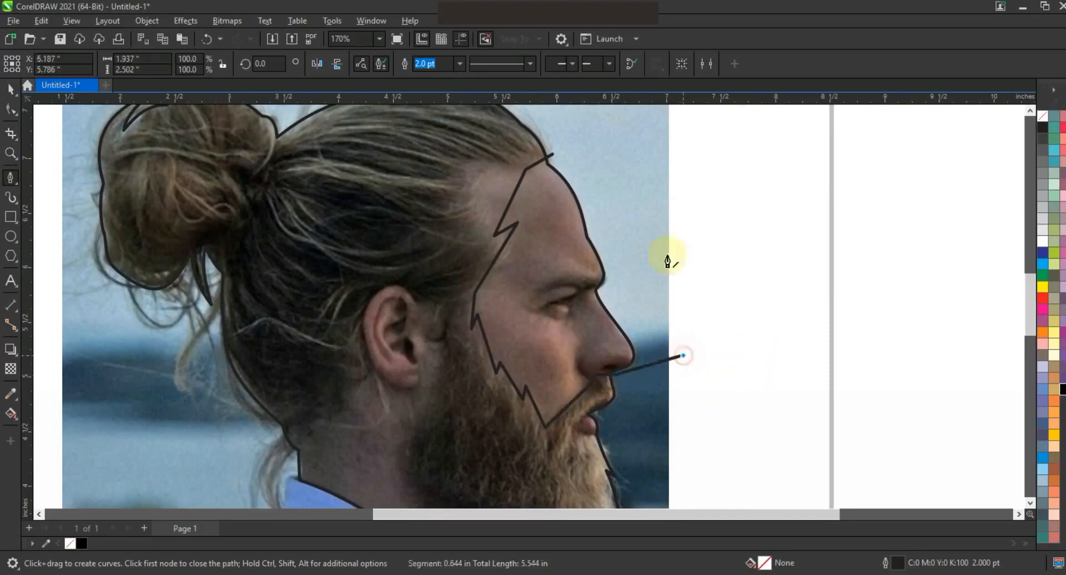
left_click(552, 160)
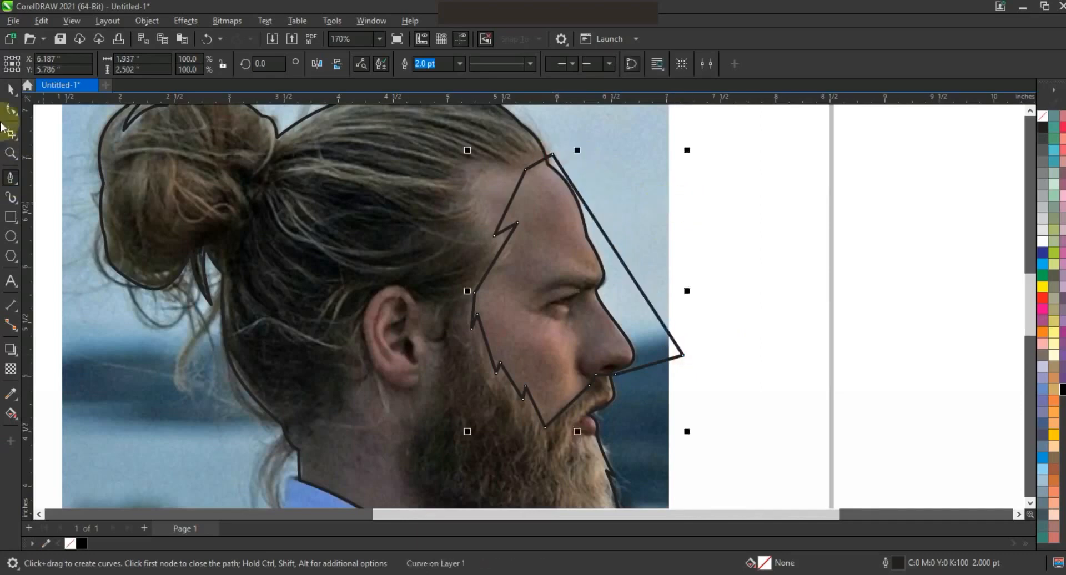
- Select all nodes of the new face shape with the Shape tool and convert its segments to curves
left_click(11, 109)
left_click_drag(373, 139, 747, 456)
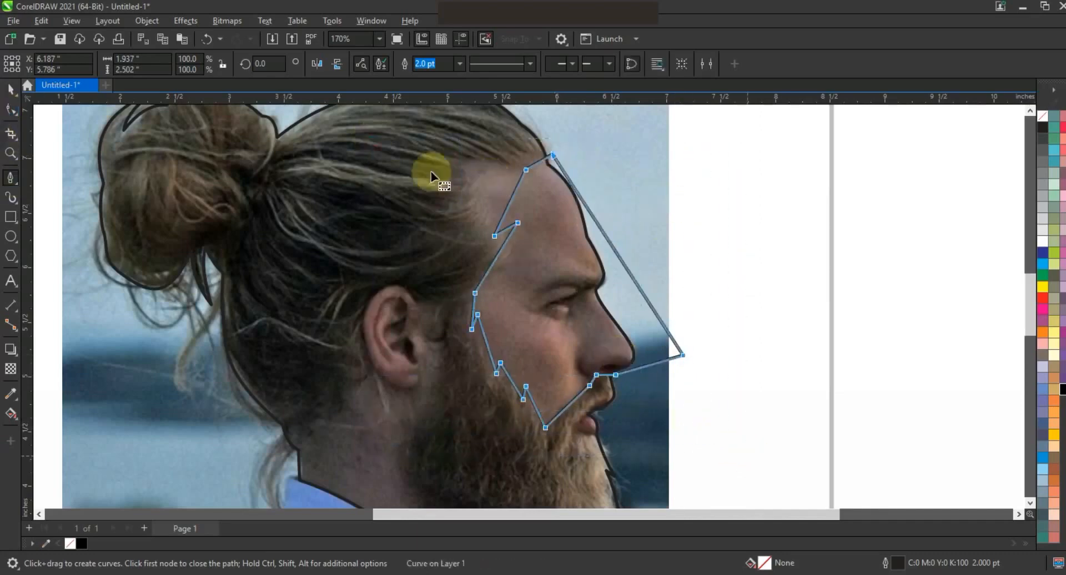
left_click(210, 63)
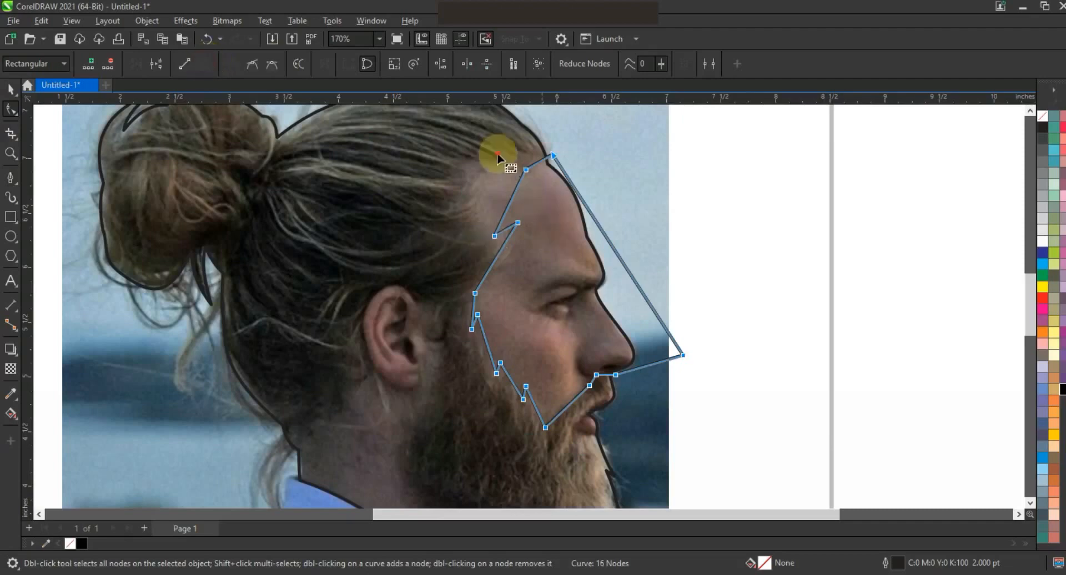
- Bend the segments along the hairline of the face shape into a smooth curve
left_click_drag(513, 191, 475, 160)
left_click_drag(503, 214, 453, 206)
left_click(476, 161)
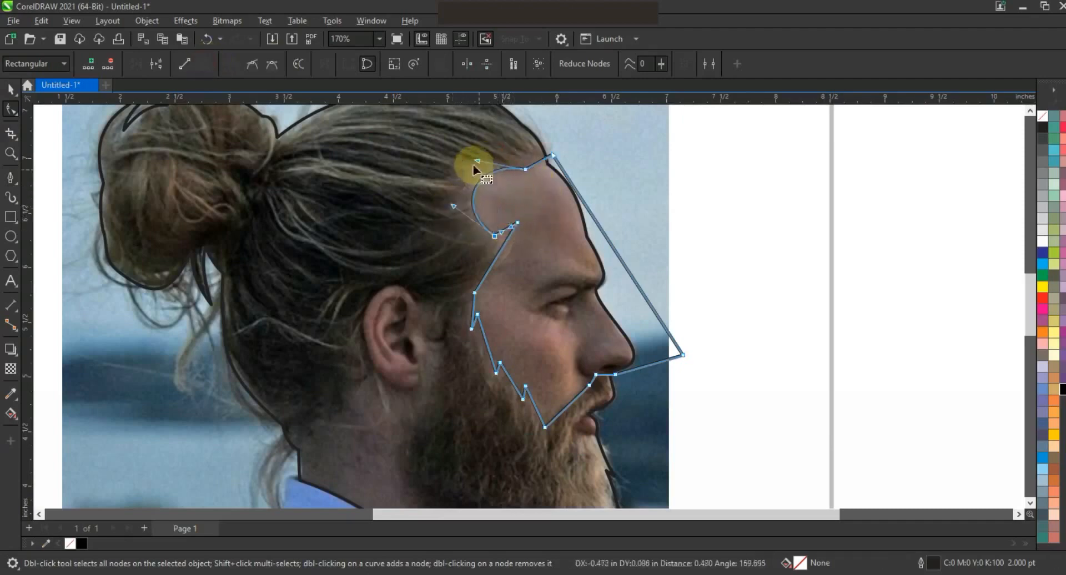
left_click_drag(476, 160, 557, 161)
left_click(514, 244)
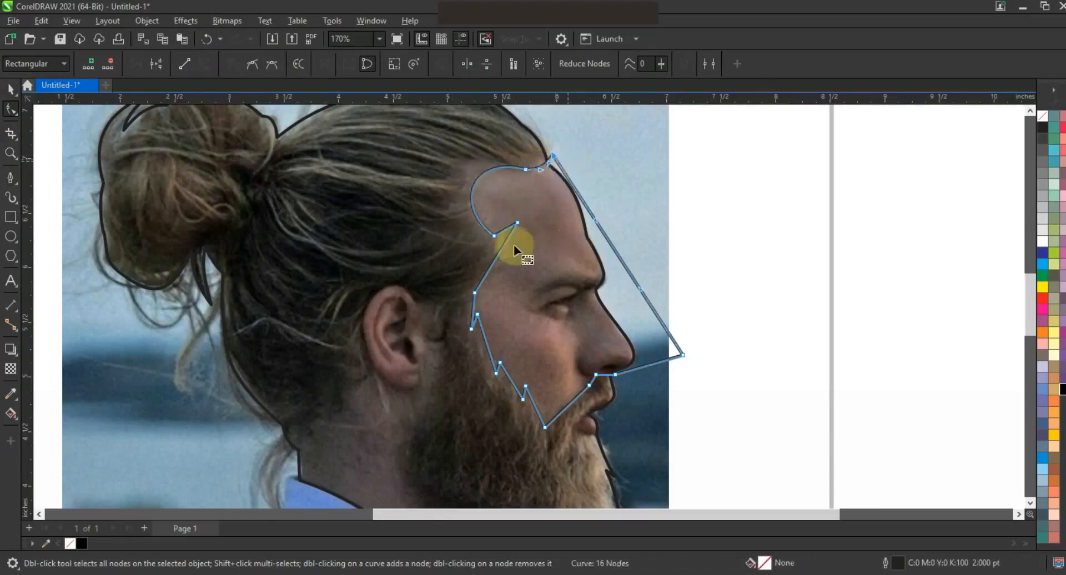
- Bend the cheek and beard-edge segments of the face shape into smooth curves following the jawline
left_click(506, 229)
left_click_drag(505, 229, 506, 229)
left_click_drag(474, 308, 472, 308)
left_click_drag(486, 352, 559, 408)
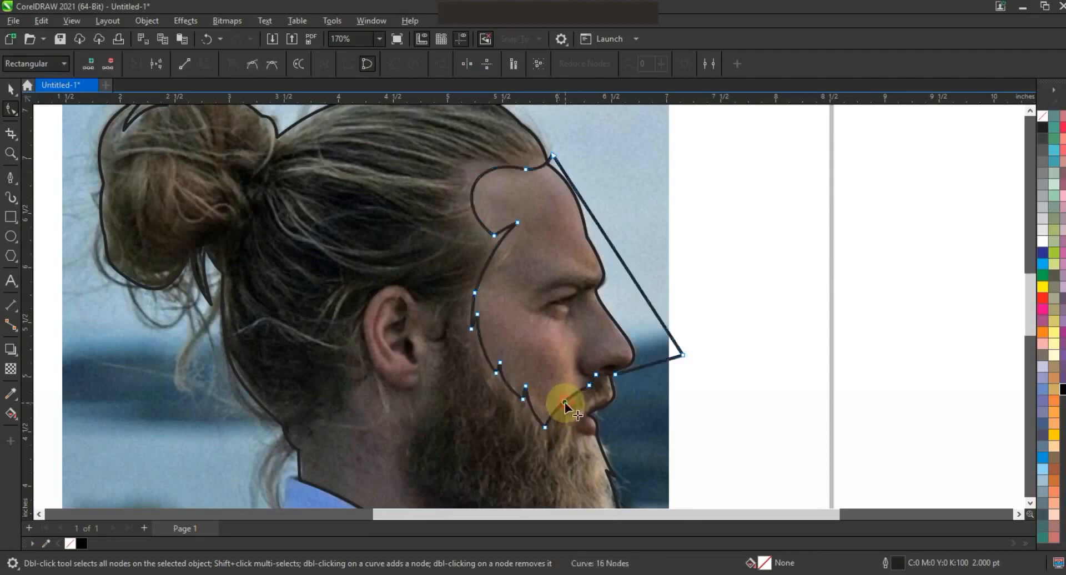
- Zoom into the nose and mouth area and adjust the face shape's segment under the nose
left_click(11, 153)
left_click_drag(481, 321, 716, 428)
left_click(11, 109)
left_click_drag(453, 276, 465, 278)
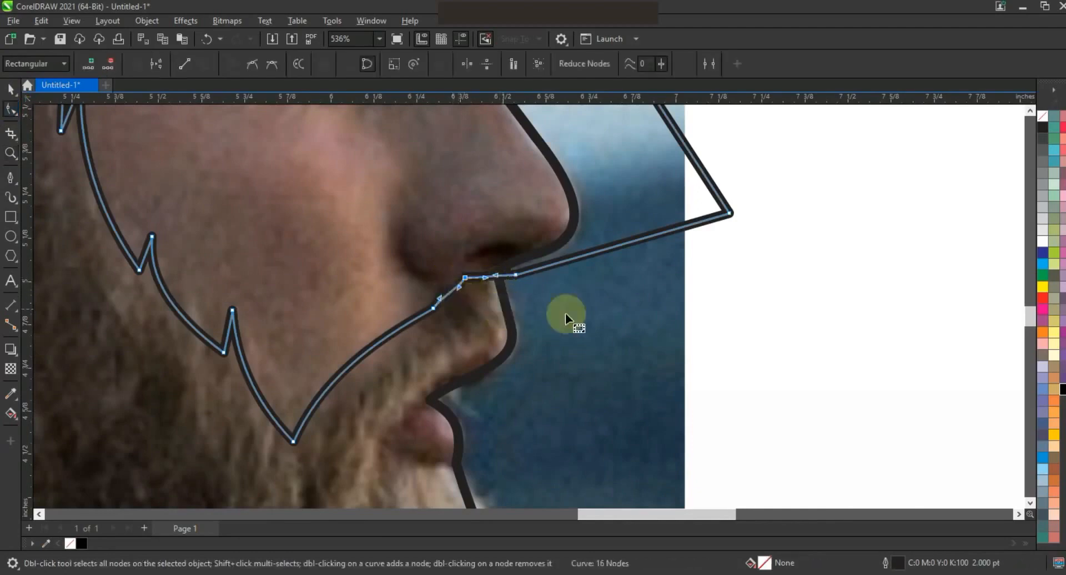
key("F3")
key("F3")
key("space")
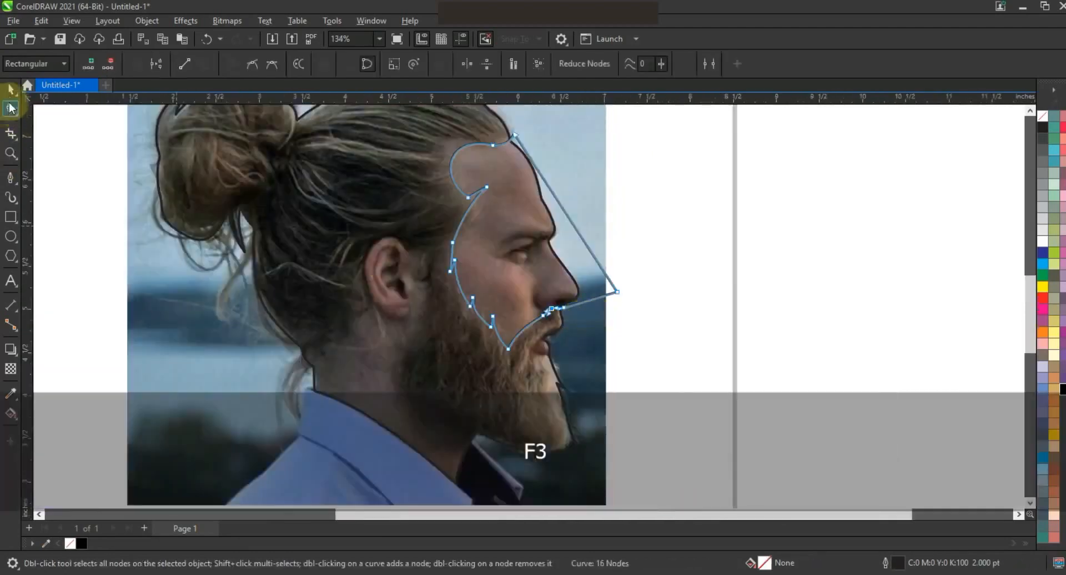
key("Escape")
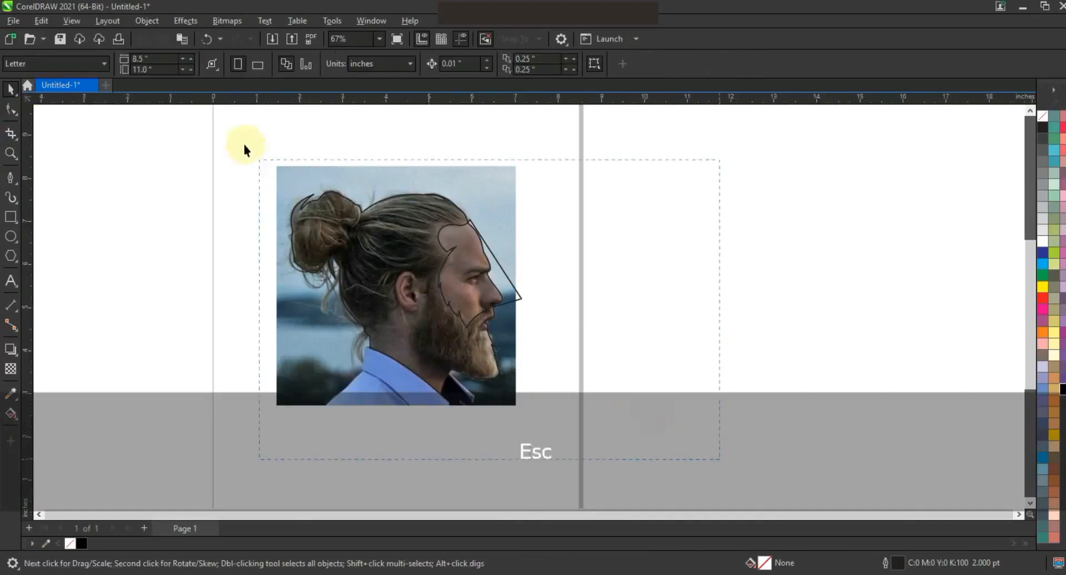
- Create a Smart Fill shape inside the enclosed face region and delete the original face outline
key("shift+F2")
key("Escape")
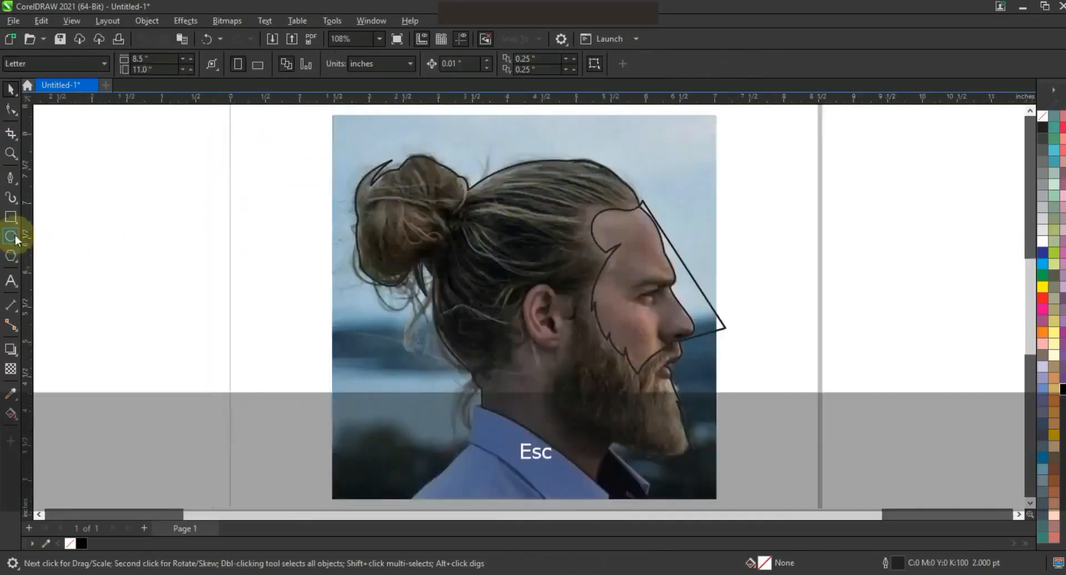
left_click(11, 414)
left_click(56, 428)
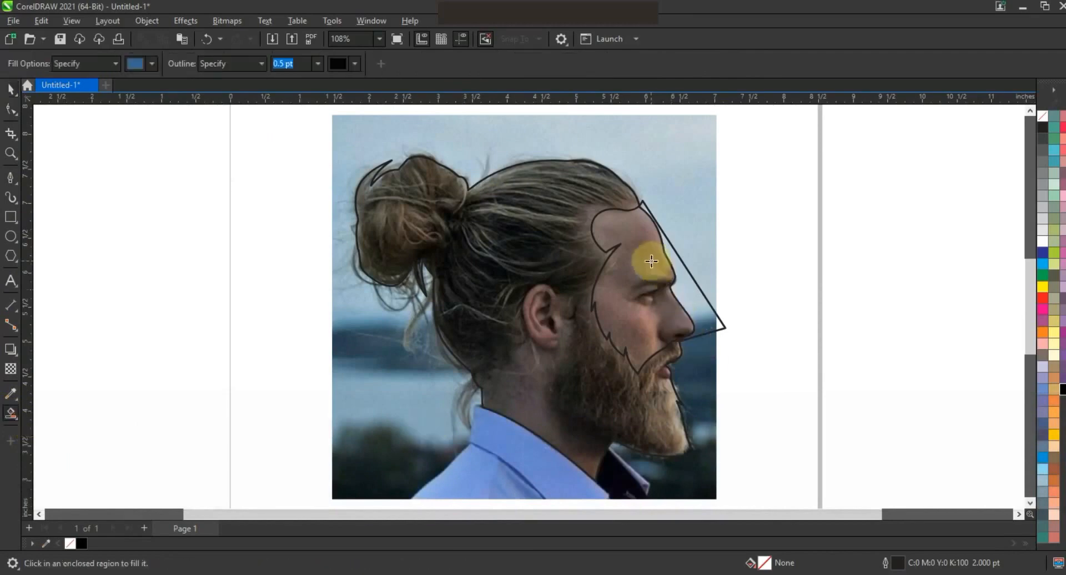
left_click(651, 261)
left_click(11, 89)
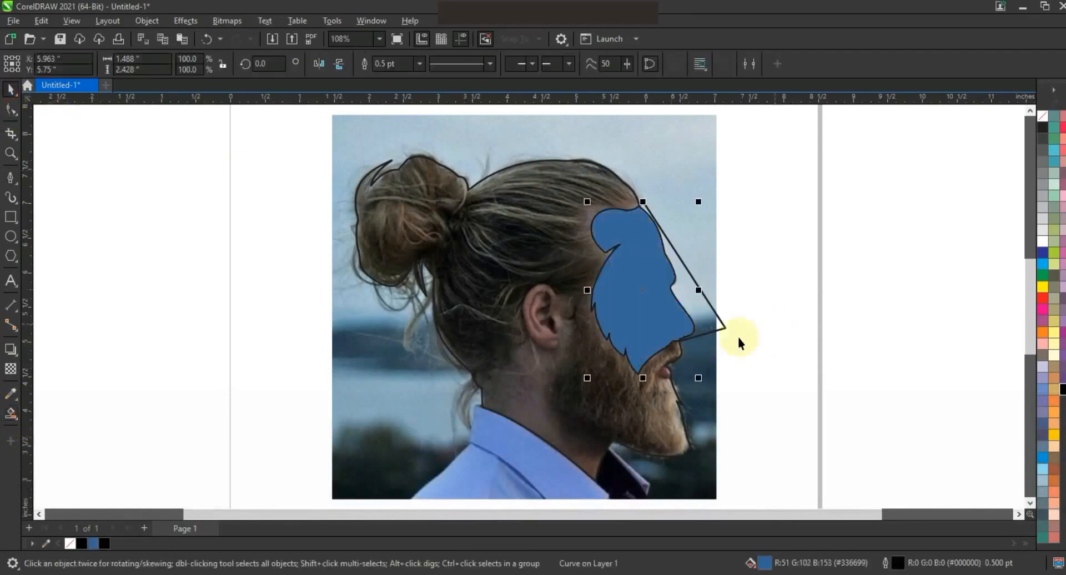
left_click(723, 331)
key("Delete")
- Remove the fill from the new face shape
left_click(650, 293)
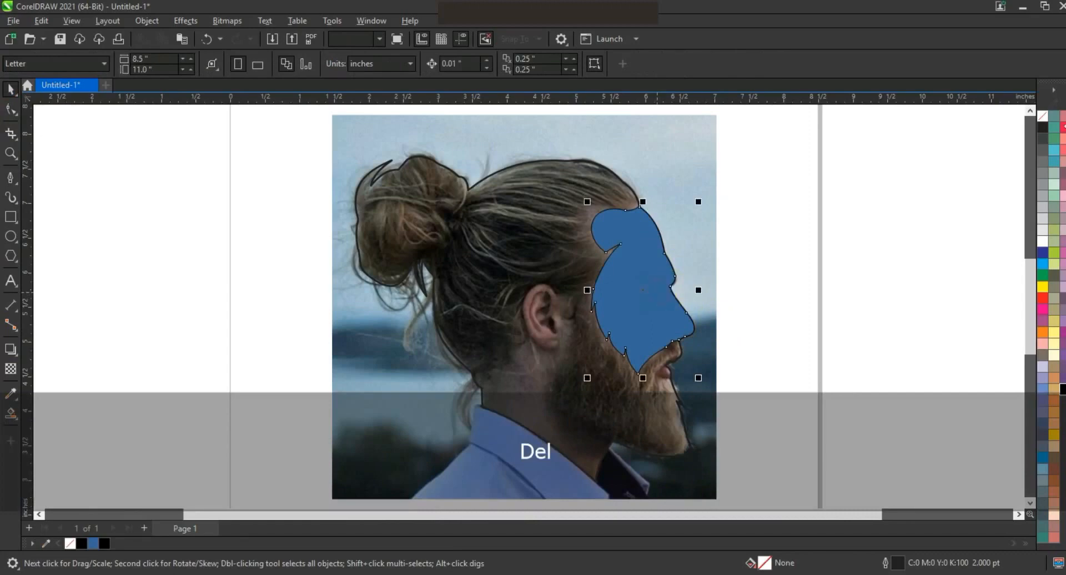
left_click(1041, 117)
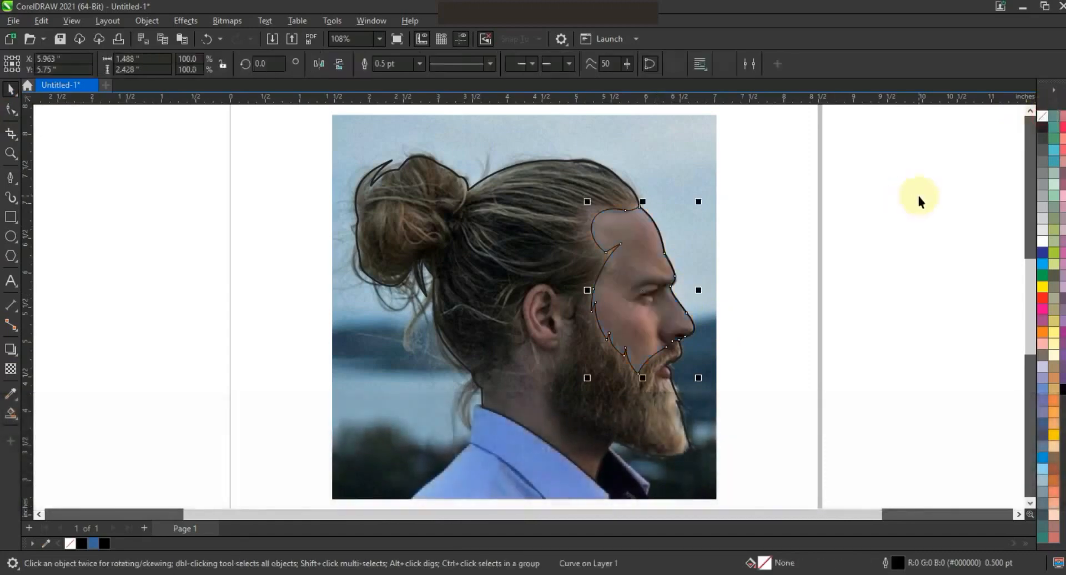
left_click(917, 193)
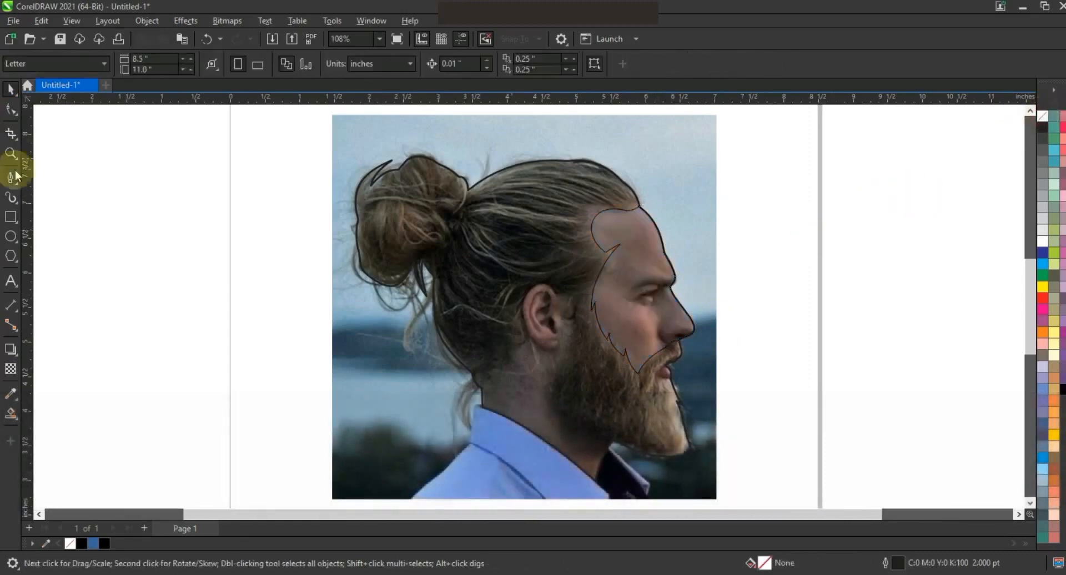
- Trace a new closed Pen shape around the ear, down the beard edge and across the neck and collar
left_click(10, 153)
left_click_drag(379, 237, 762, 496)
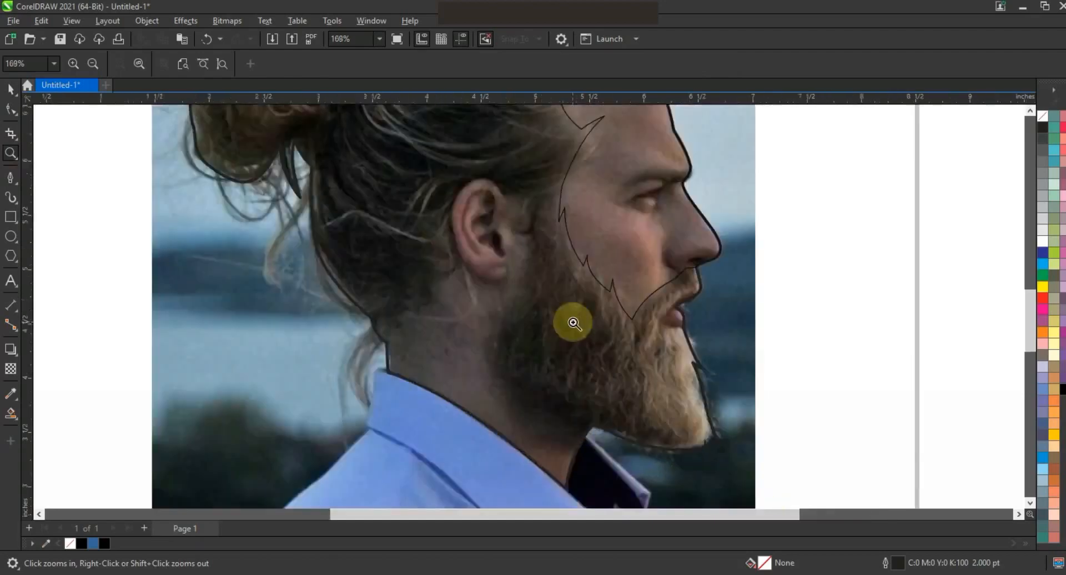
left_click(10, 178)
left_click(380, 344)
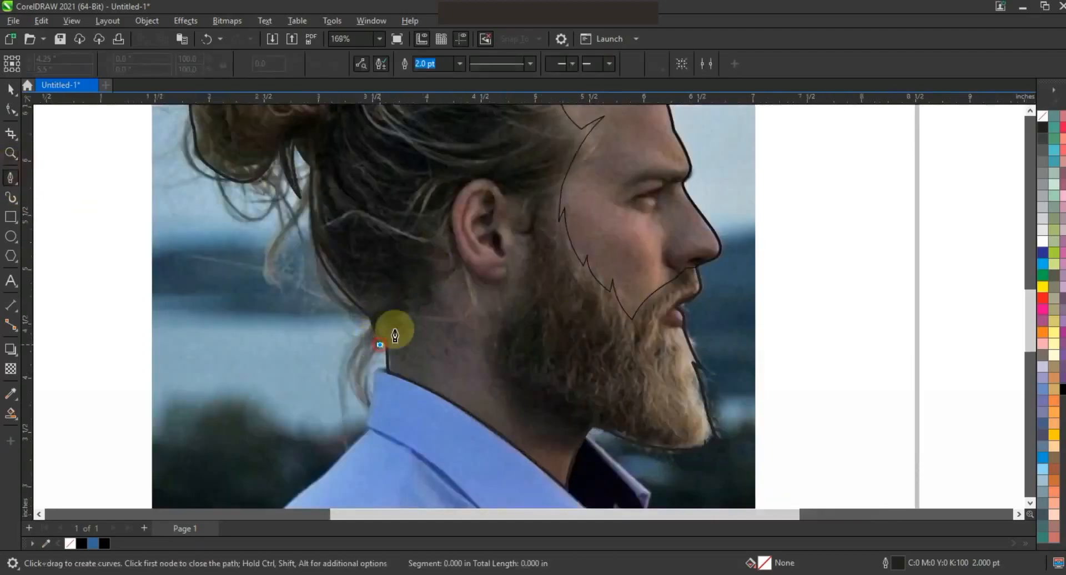
left_click(409, 312)
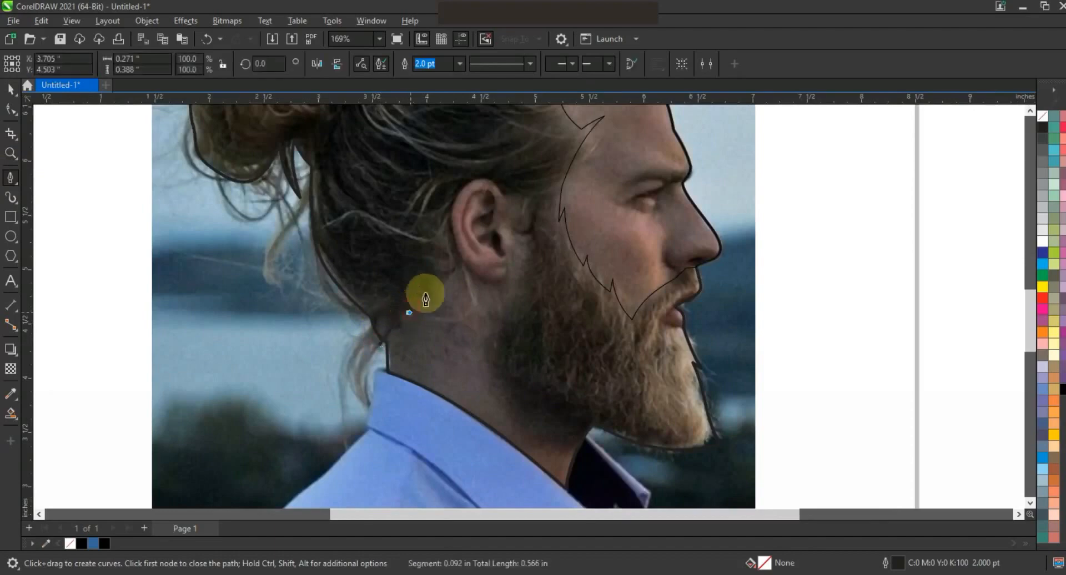
left_click(432, 272)
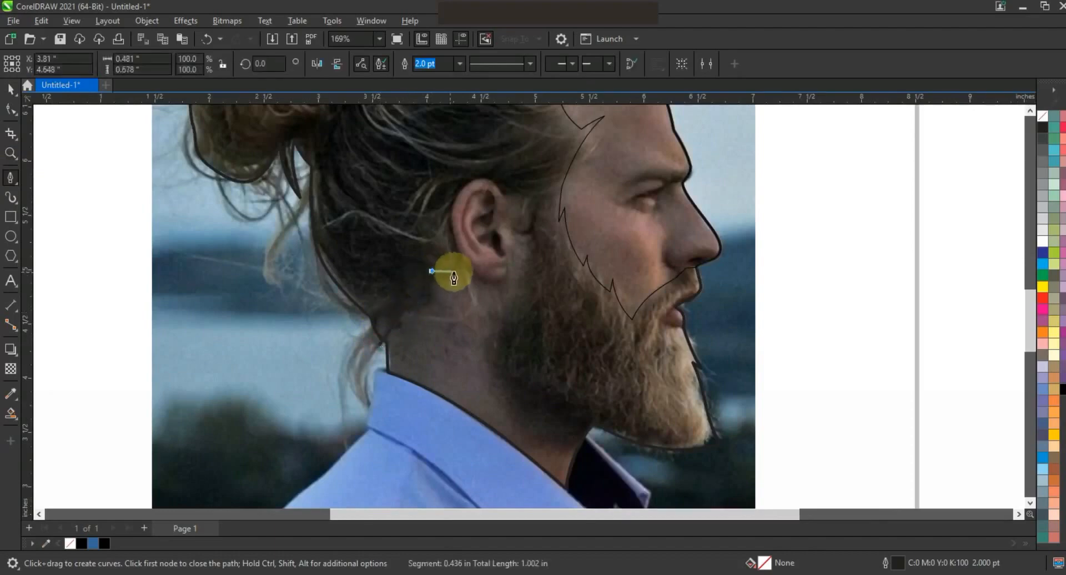
left_click(469, 271)
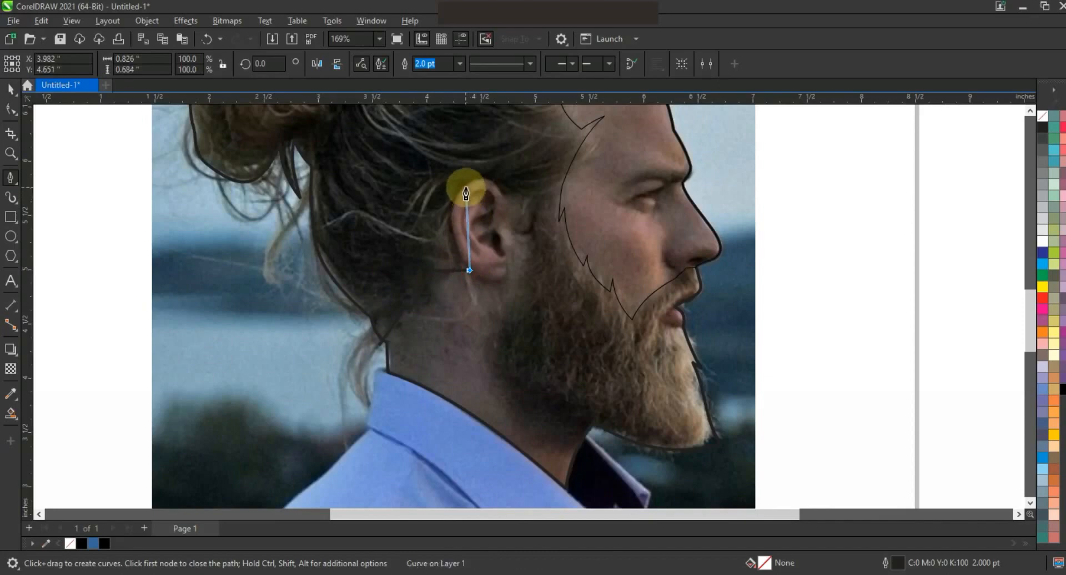
left_click(466, 188)
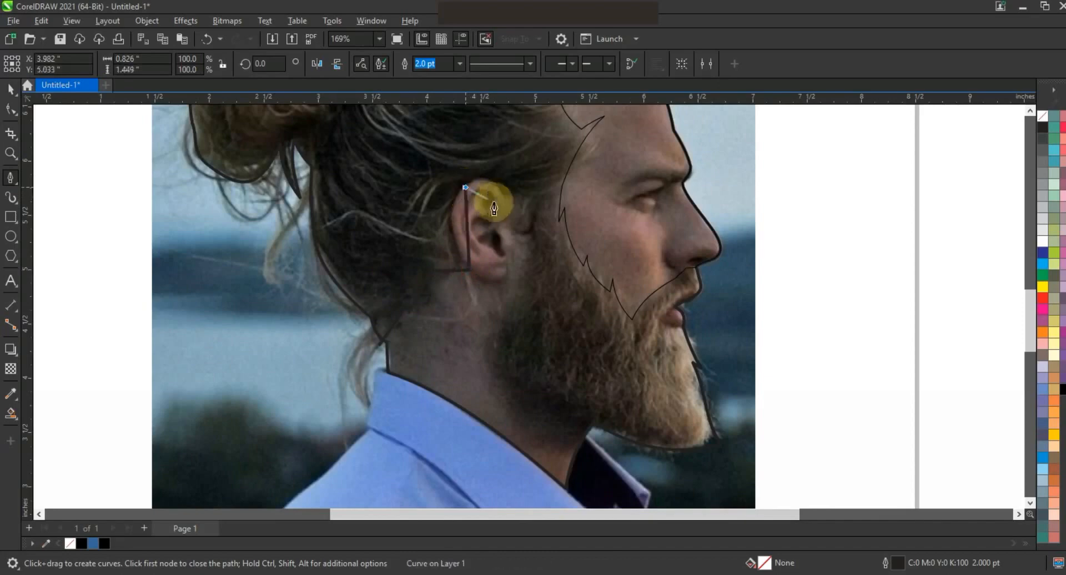
left_click(523, 198)
left_click(515, 231)
left_click(529, 211)
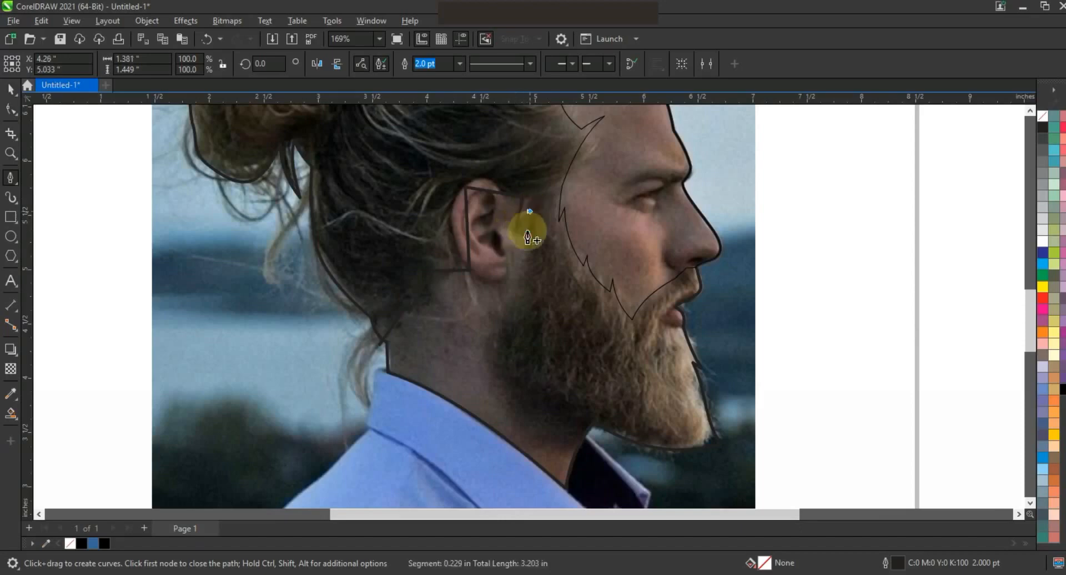
left_click(514, 295)
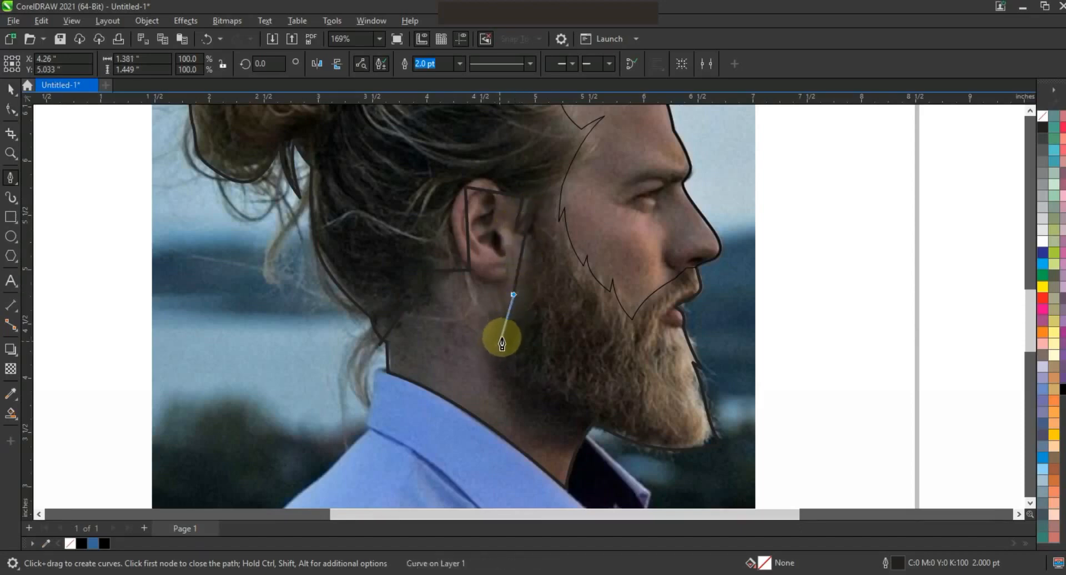
left_click(503, 336)
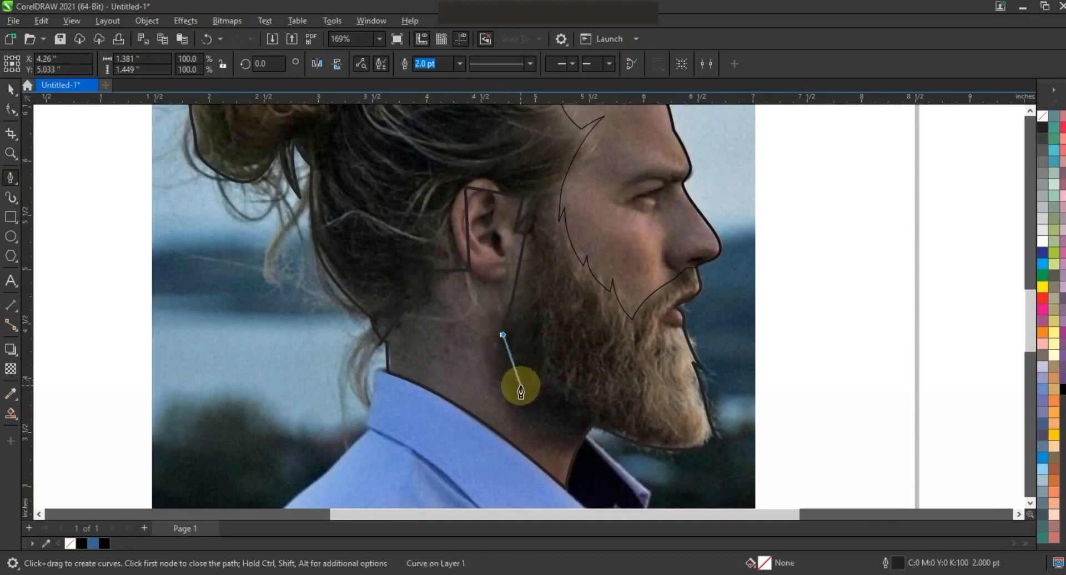
left_click(520, 386)
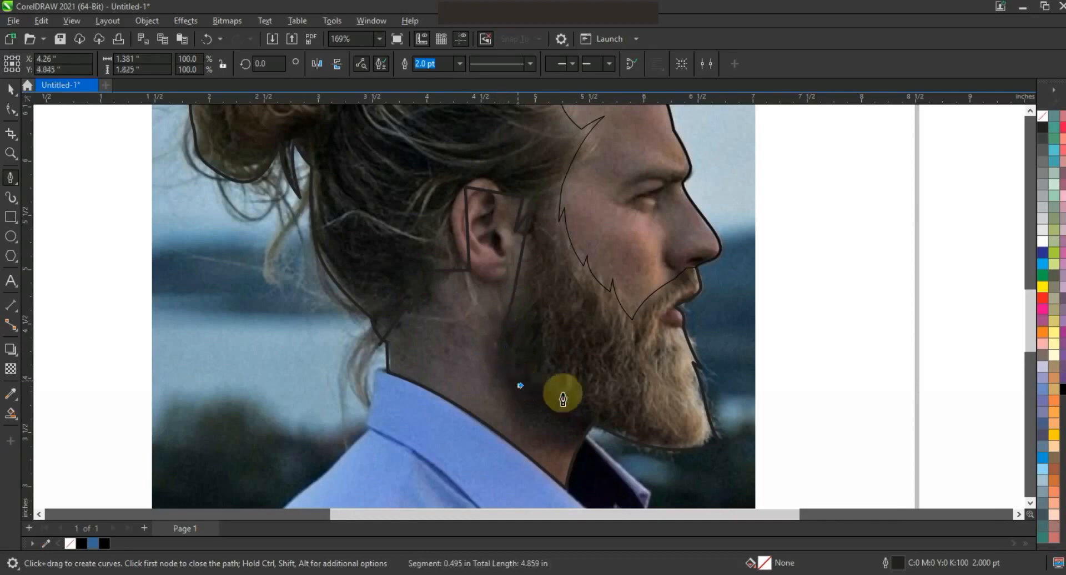
left_click(667, 474)
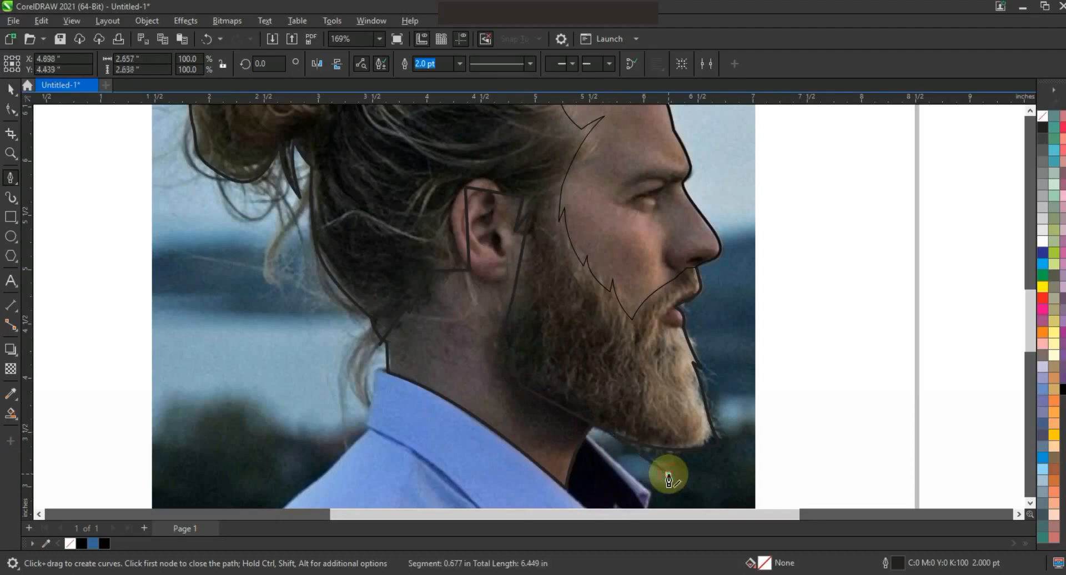
left_click(567, 504)
left_click(323, 413)
left_click(380, 344)
- Select all nodes of the neck shape, convert its segments to curves, and bend the ear outline smoothly
left_click(11, 112)
left_click_drag(342, 164, 722, 490)
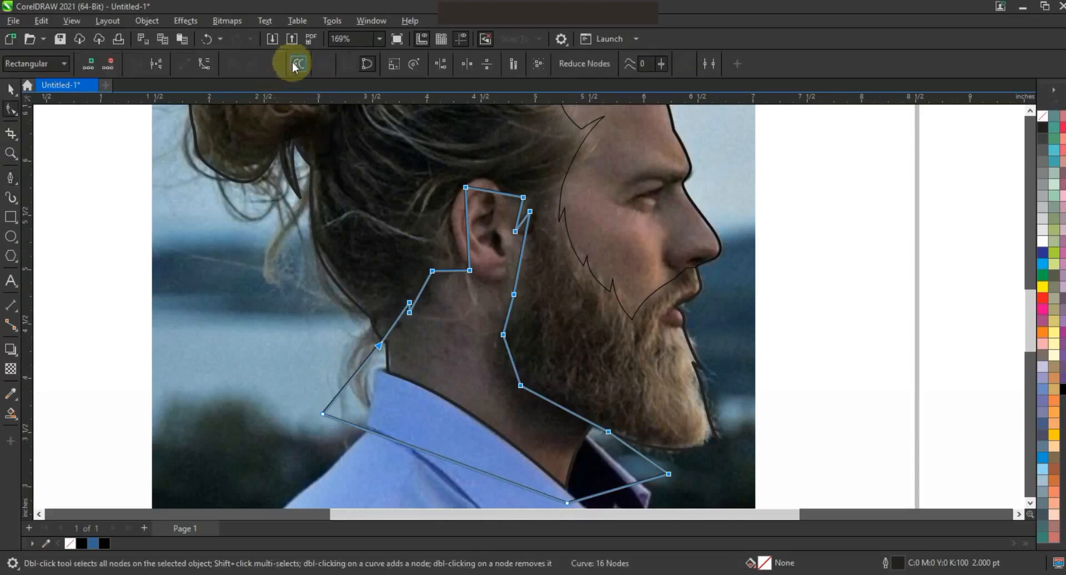
left_click_drag(465, 215, 460, 243)
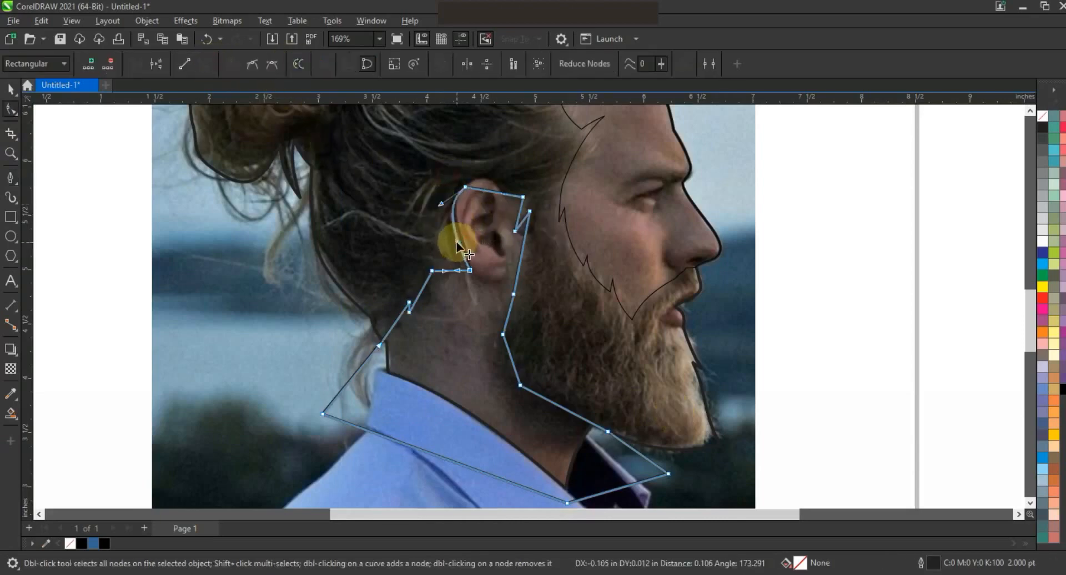
left_click_drag(481, 186, 481, 178)
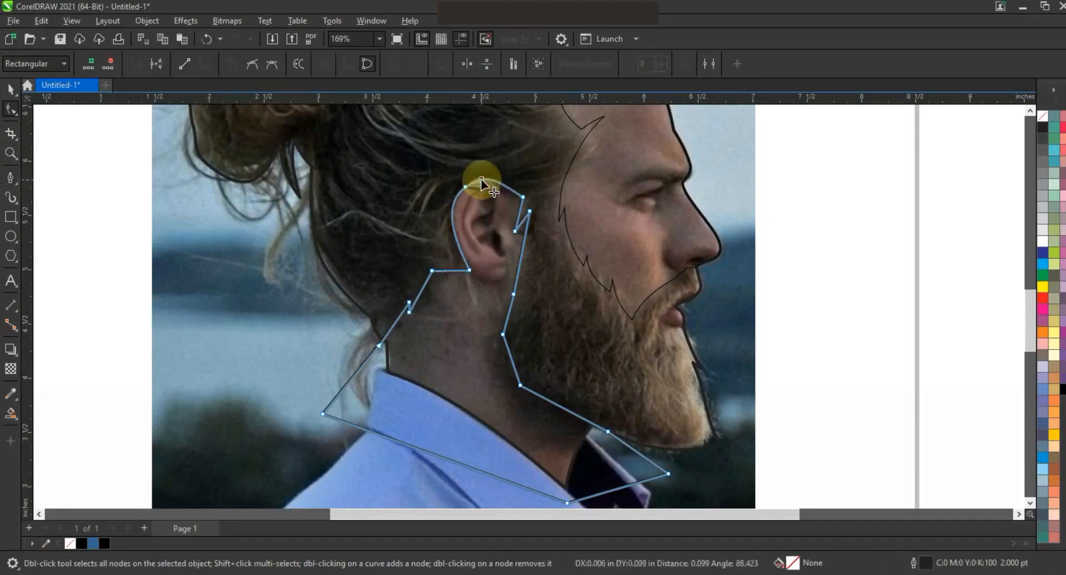
- Bend the neck shape's beard-edge and nape segments into smooth curves
left_click_drag(521, 211, 525, 246)
left_click_drag(509, 358, 499, 363)
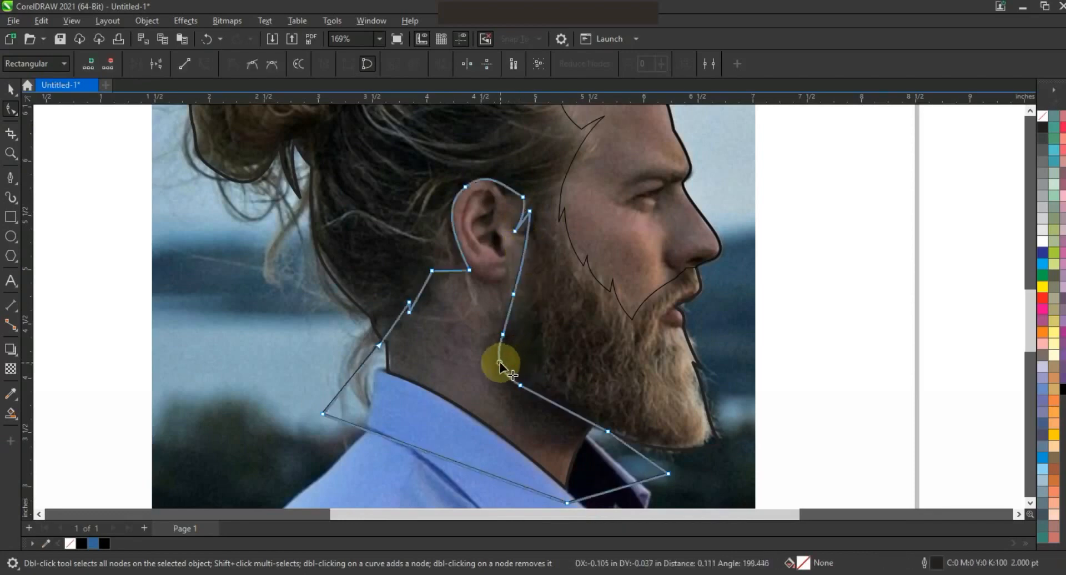
left_click(558, 408)
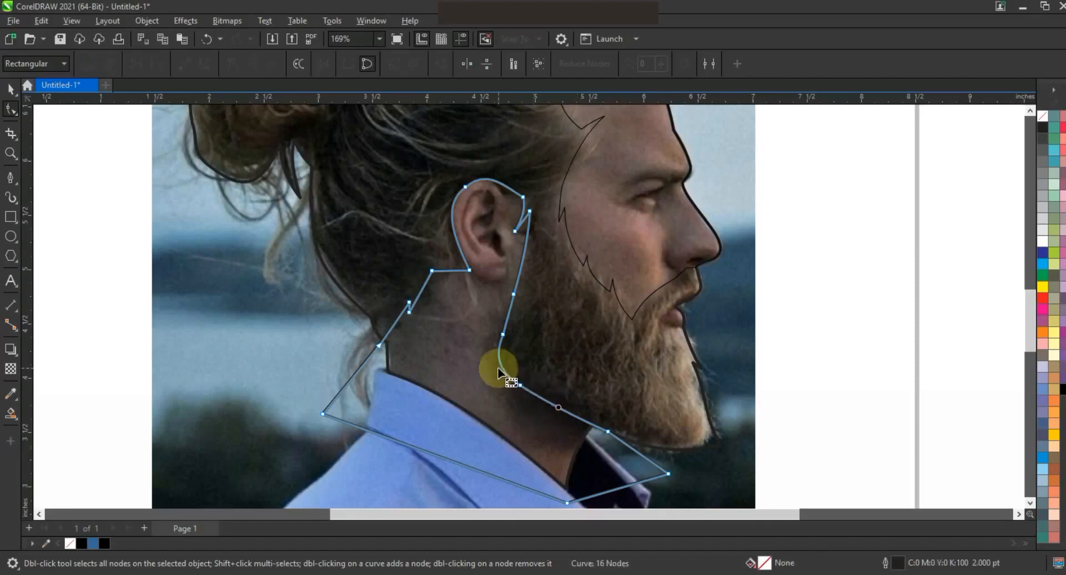
left_click_drag(395, 323, 471, 293)
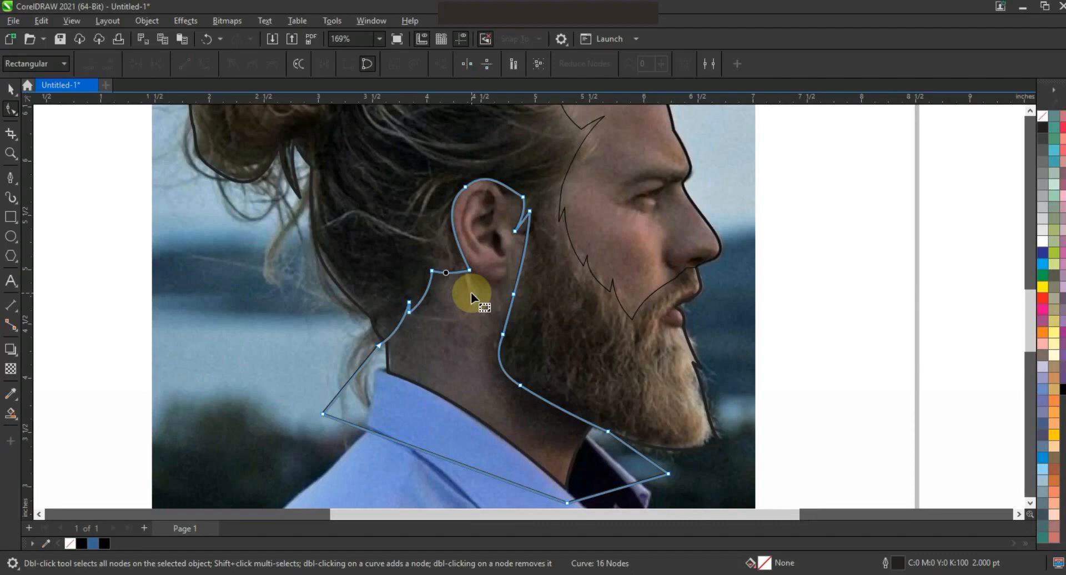
- Create a Smart Fill shape inside the enclosed neck region and delete the original neck outline
left_click(10, 414)
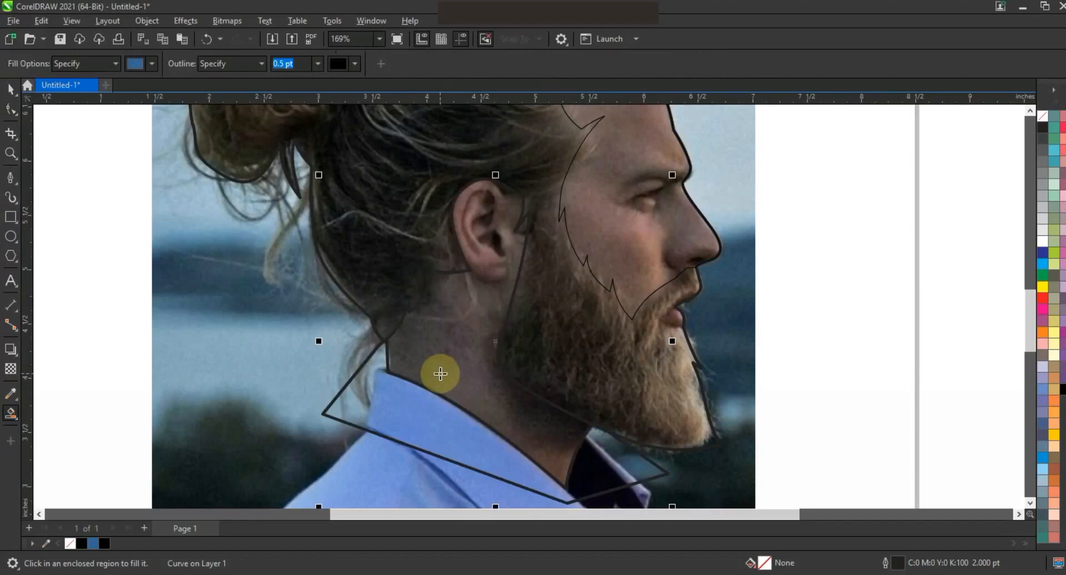
left_click(440, 374)
left_click(13, 91)
left_click(382, 427)
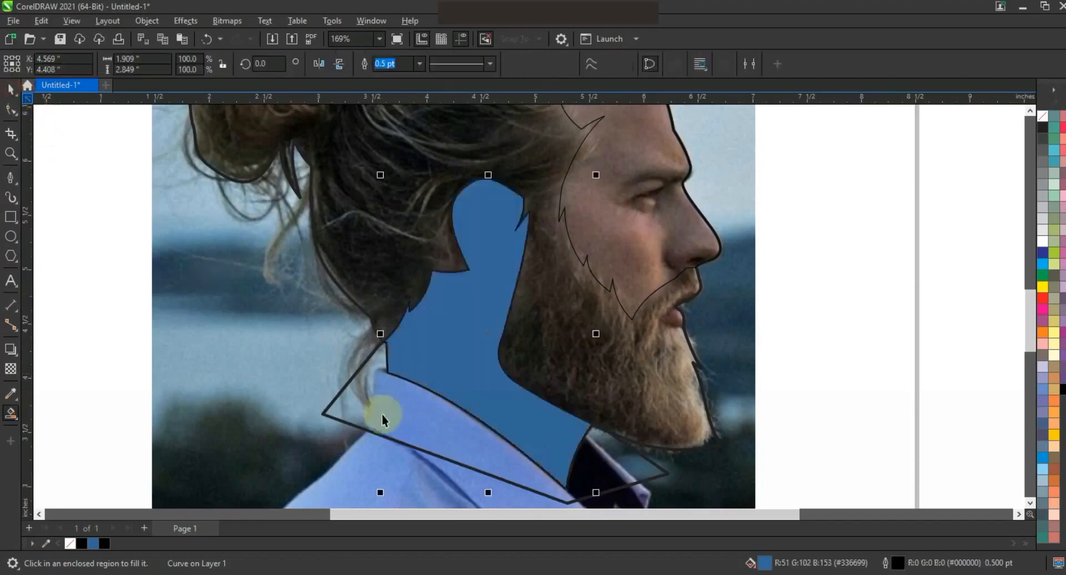
key("Delete")
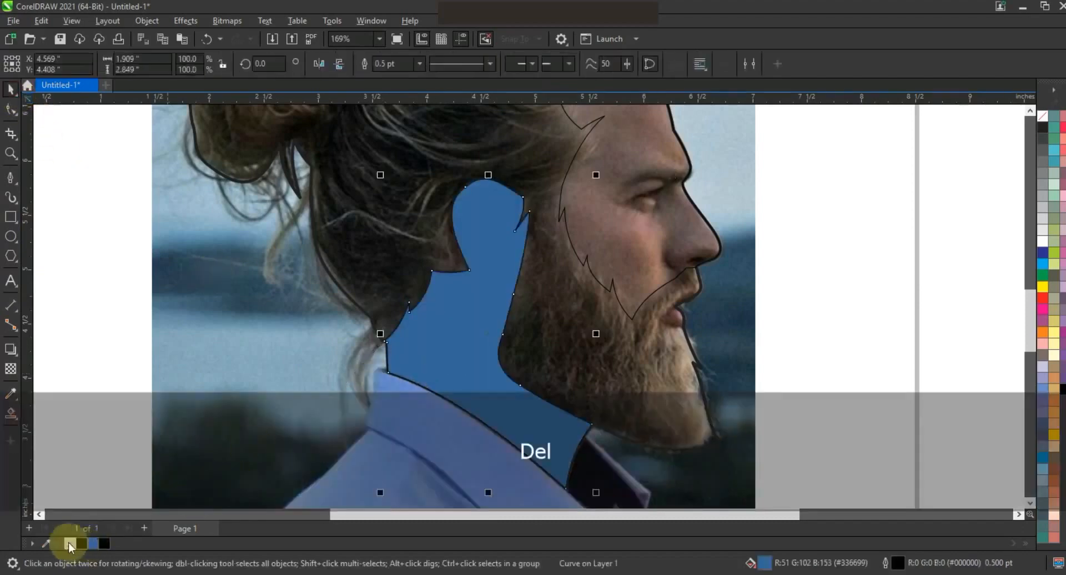
- Select all traced outlines and move them off the photo onto the empty area to its left
key("F3")
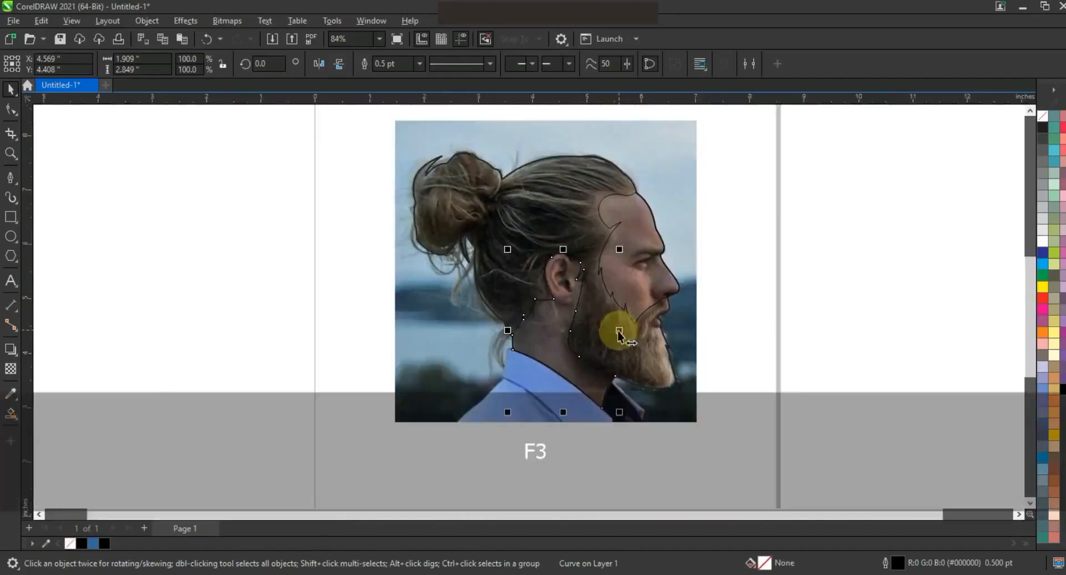
left_click_drag(810, 118, 364, 418)
left_click_drag(549, 283, 160, 285)
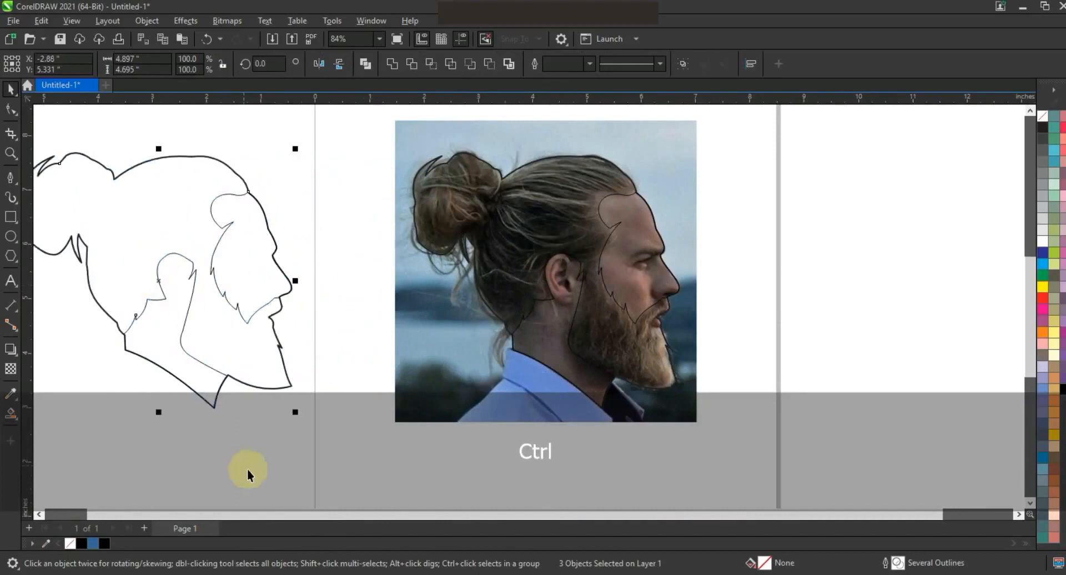
- Fill the face and neck shapes with white and the outer head silhouette with black
left_click(39, 514)
left_click(212, 427)
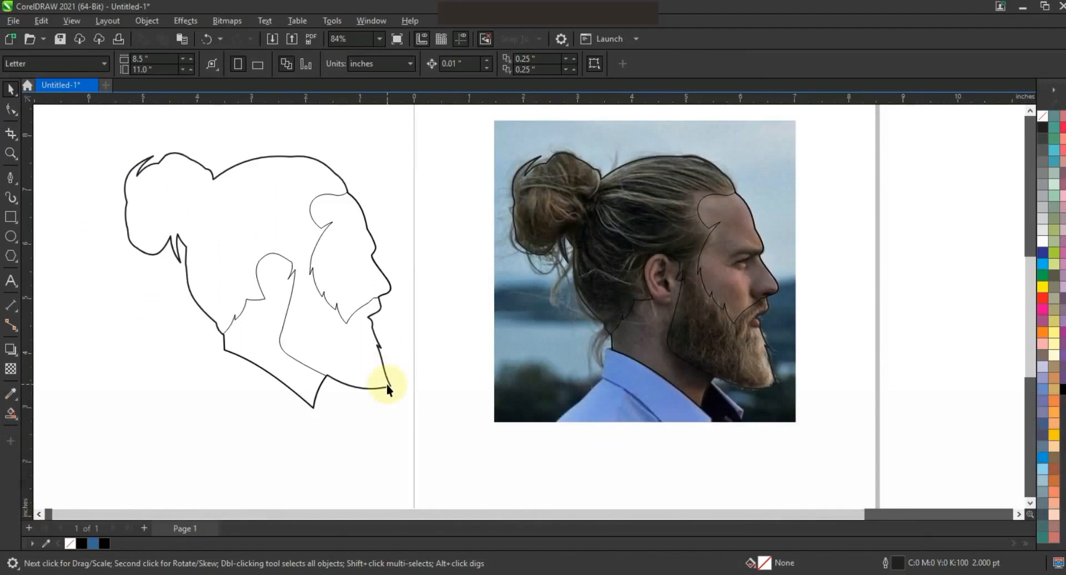
left_click(328, 309)
left_click(356, 272, "shift")
left_click(1042, 240)
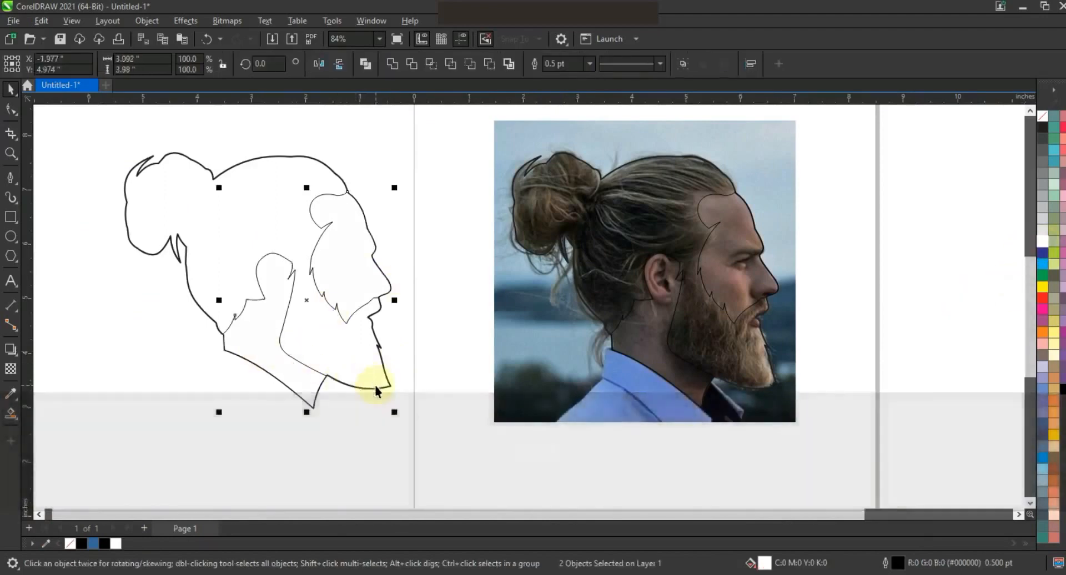
left_click(375, 390)
left_click(105, 544)
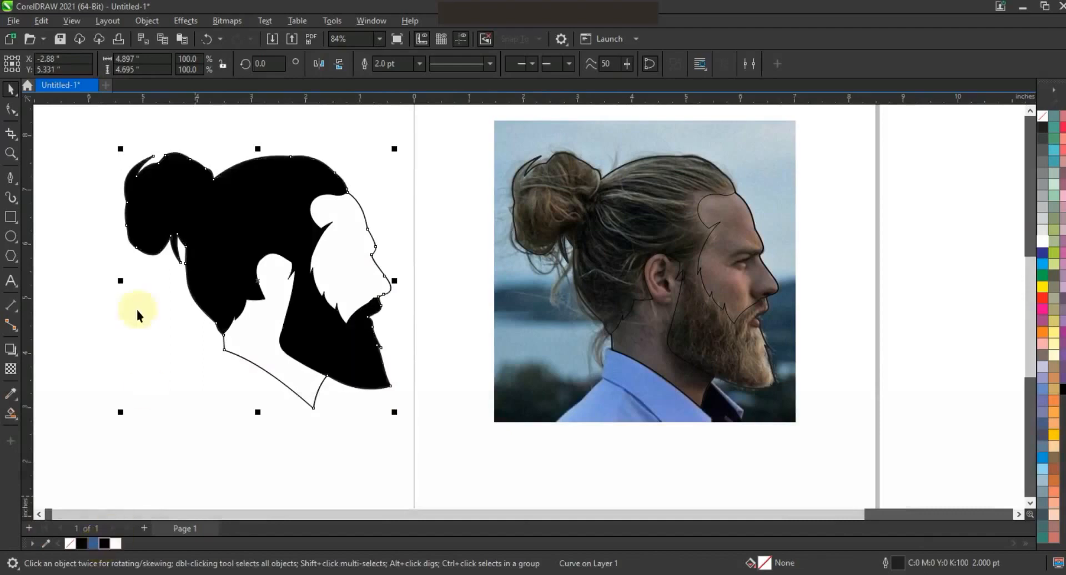
- Fill the neck and face shapes with a light grey (10% black) instead of white
left_click(133, 326)
left_click(302, 375)
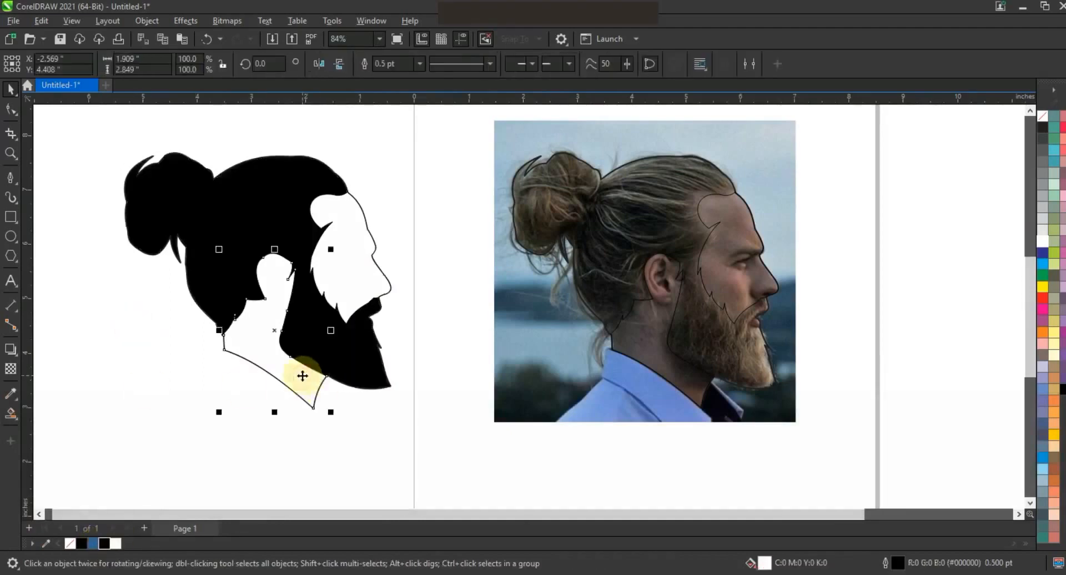
left_click(351, 296, "shift")
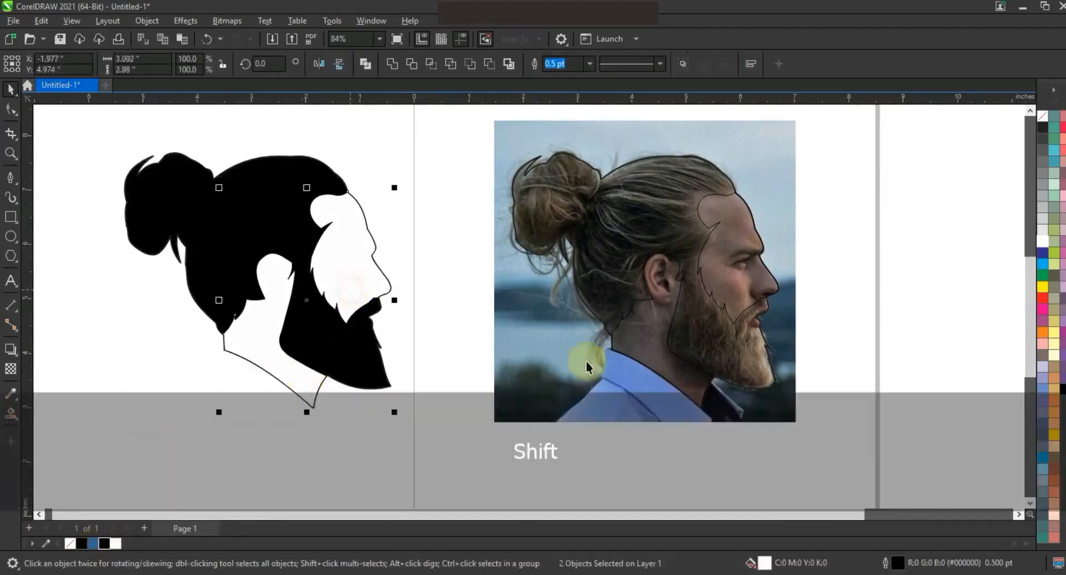
left_click(1042, 233)
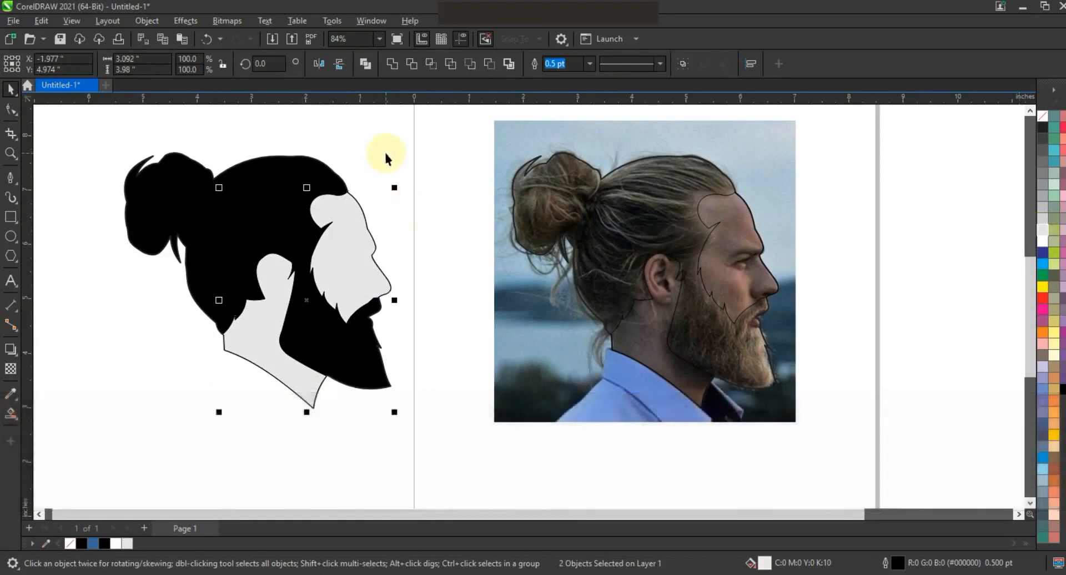
left_click(415, 173)
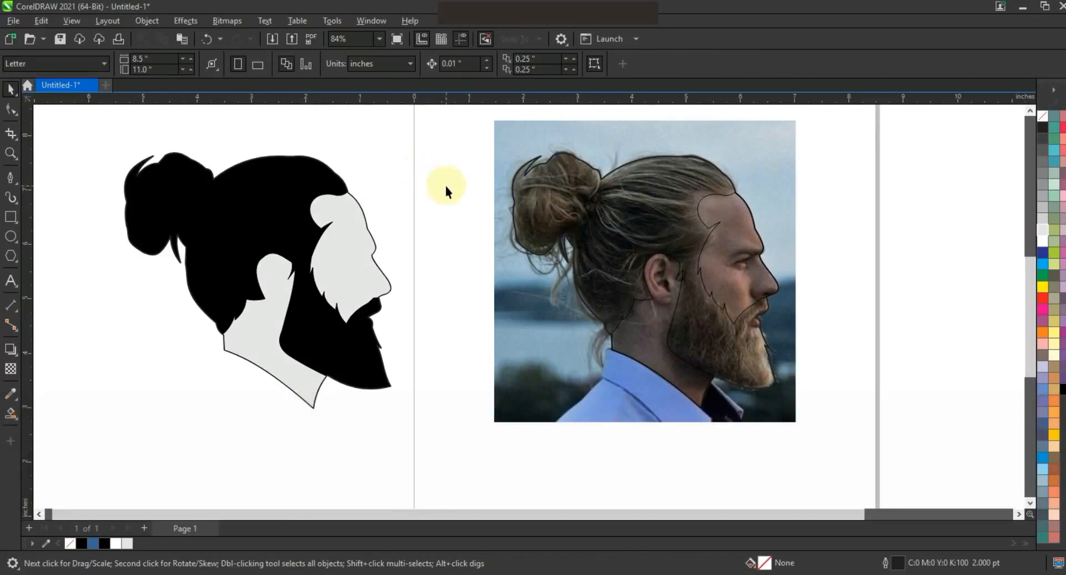
- Zoom in on the photo's eye and trace the eyebrow and eye as one closed Pen outline
left_click(10, 153)
left_click_drag(680, 198, 833, 322)
left_click(10, 178)
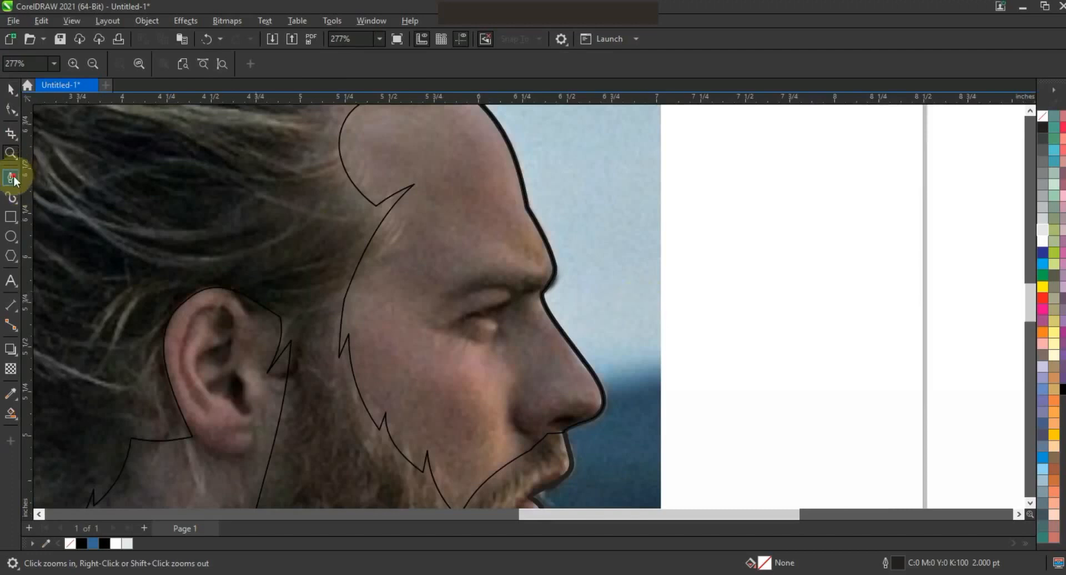
left_click(559, 261)
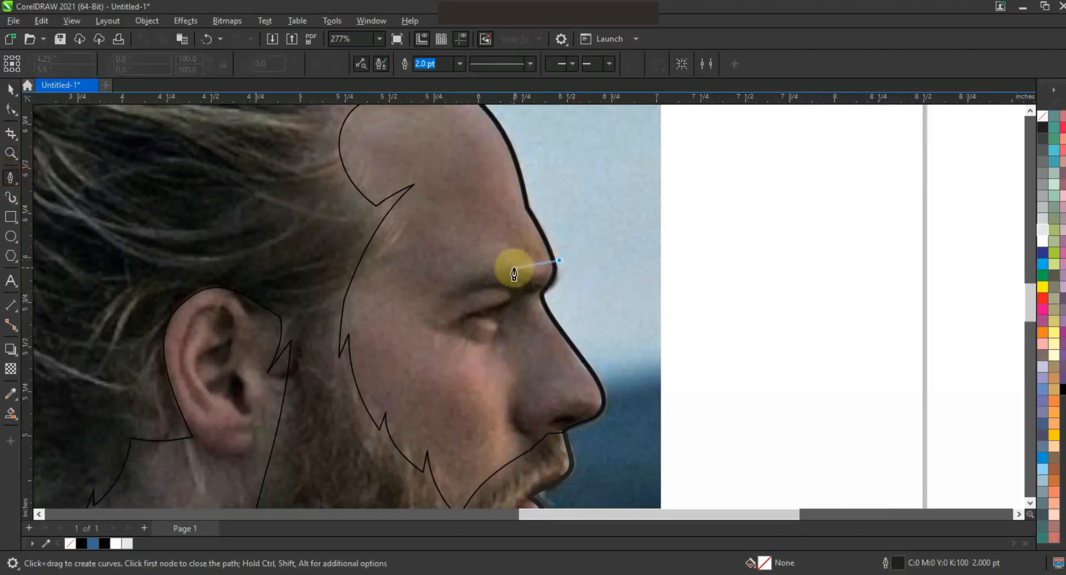
left_click_drag(436, 301, 514, 297)
left_click(514, 296)
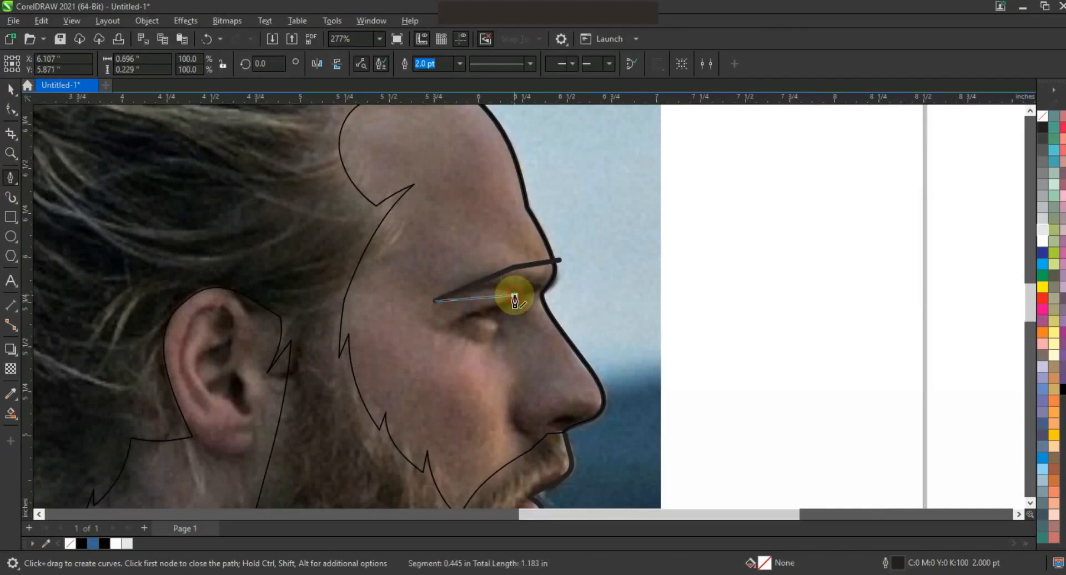
left_click(447, 320)
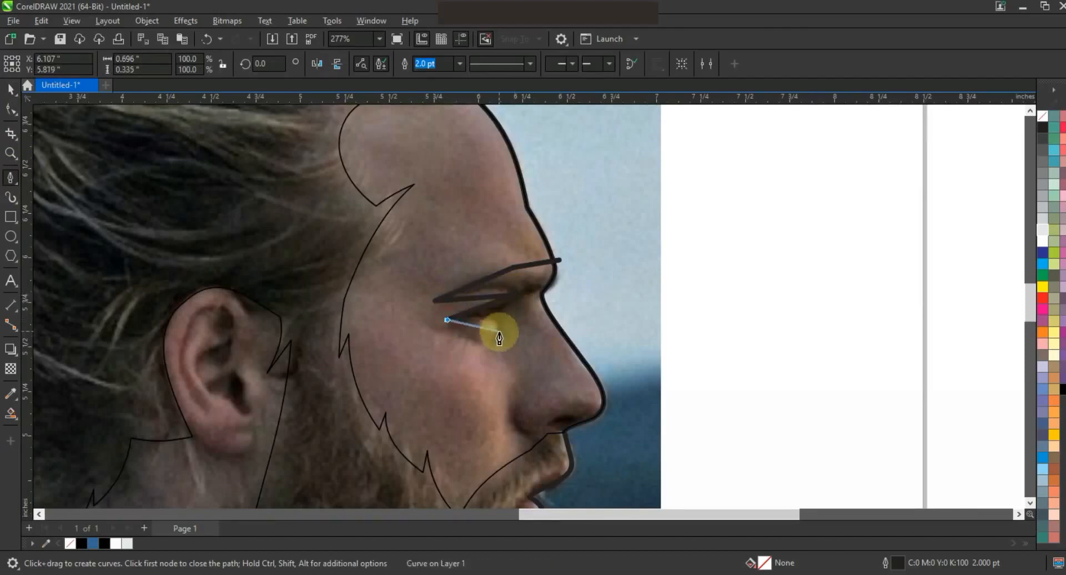
left_click(503, 340)
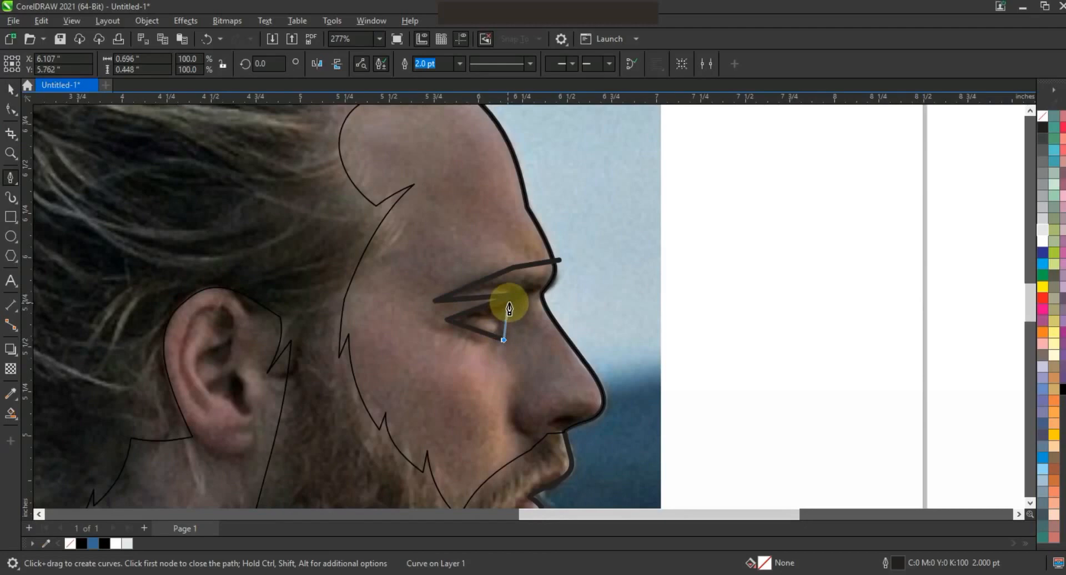
left_click(511, 302)
left_click(544, 290)
left_click(575, 281)
left_click(560, 260)
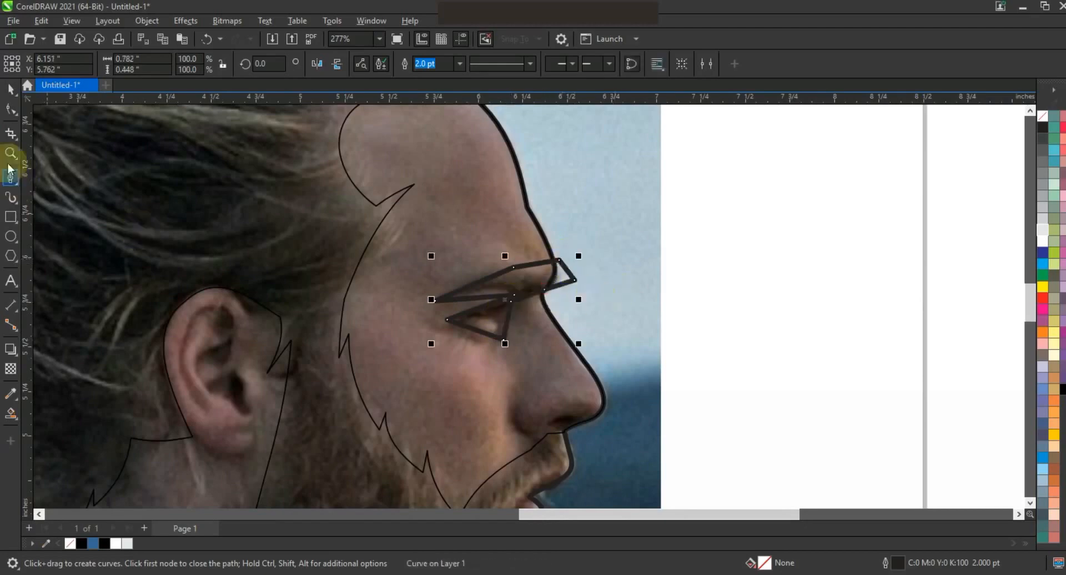
- Bend the eye outline's straight segments into smooth curves following the brow and eyelid
left_click(11, 110)
left_click_drag(259, 181, 633, 395)
key("F10")
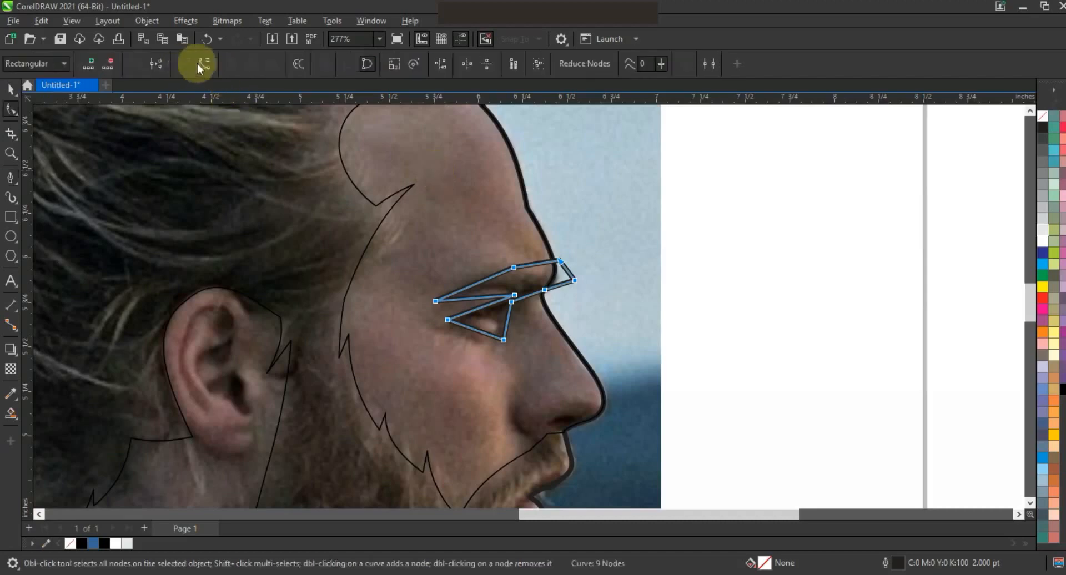
left_click_drag(473, 283, 471, 275)
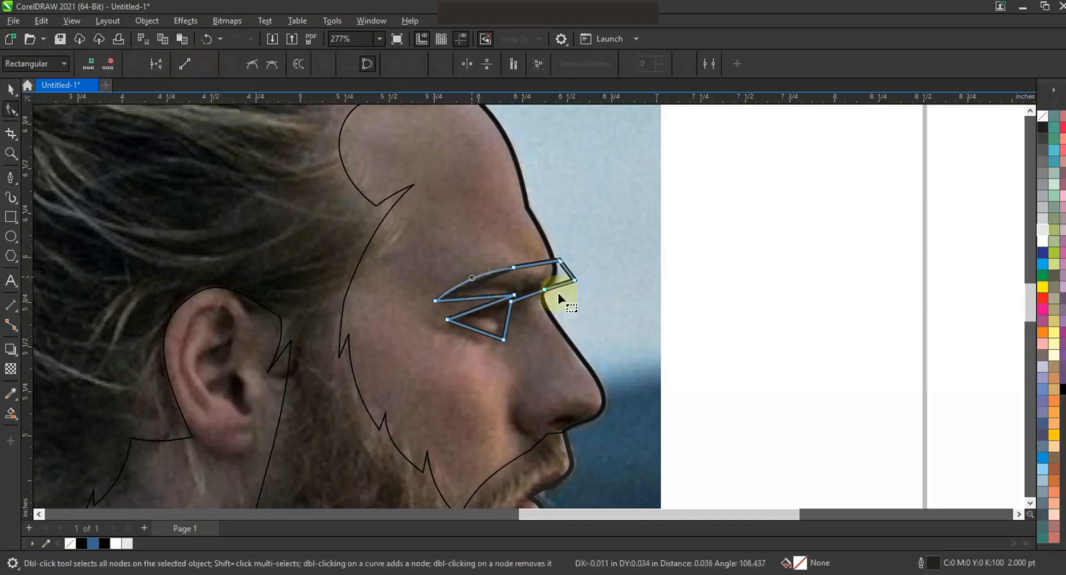
left_click_drag(546, 265, 554, 279)
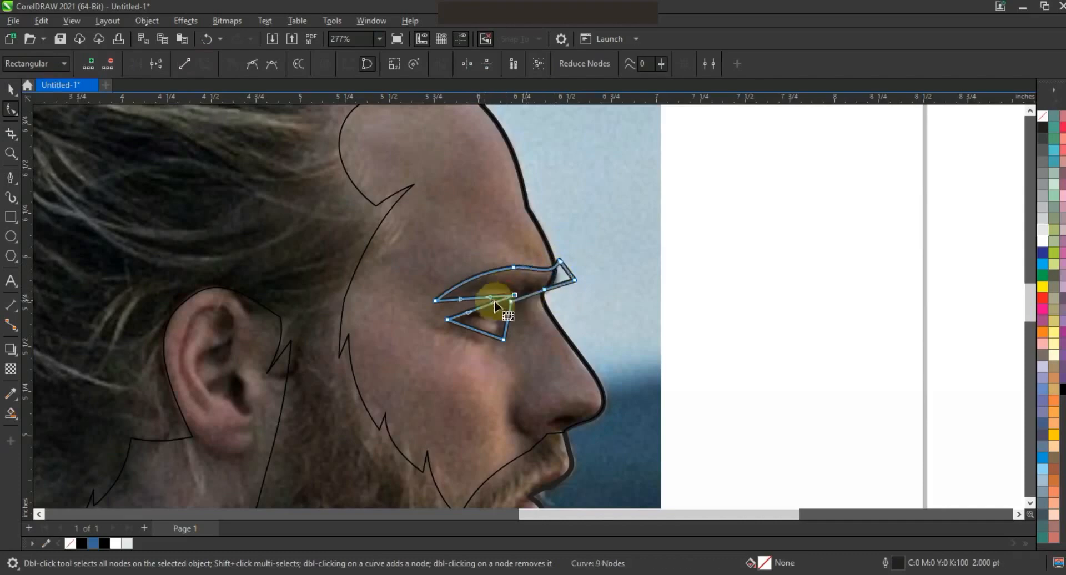
left_click_drag(490, 297, 529, 297)
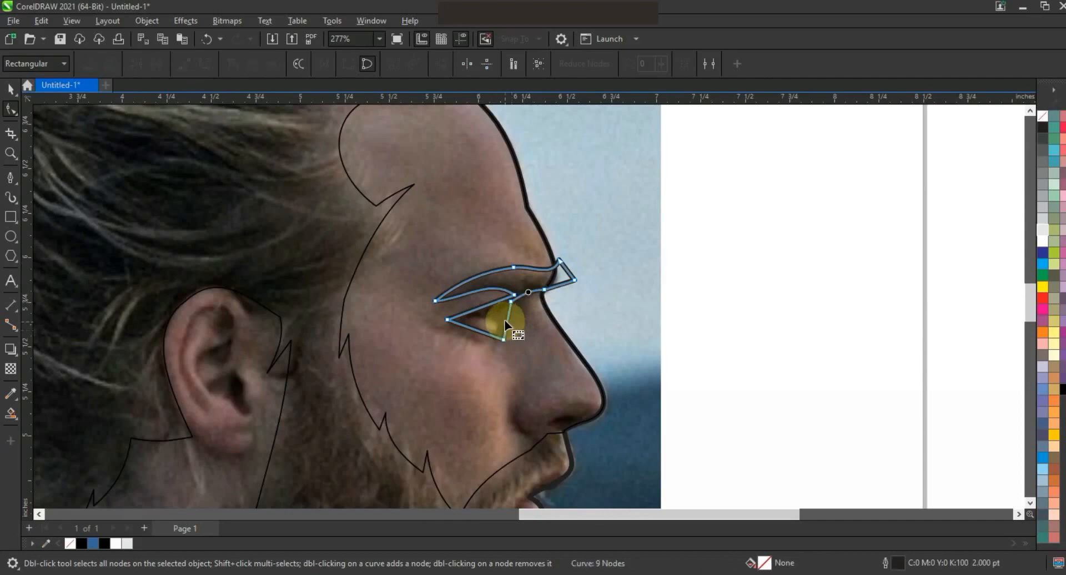
left_click(483, 305)
left_click_drag(483, 306, 503, 318)
left_click(485, 322)
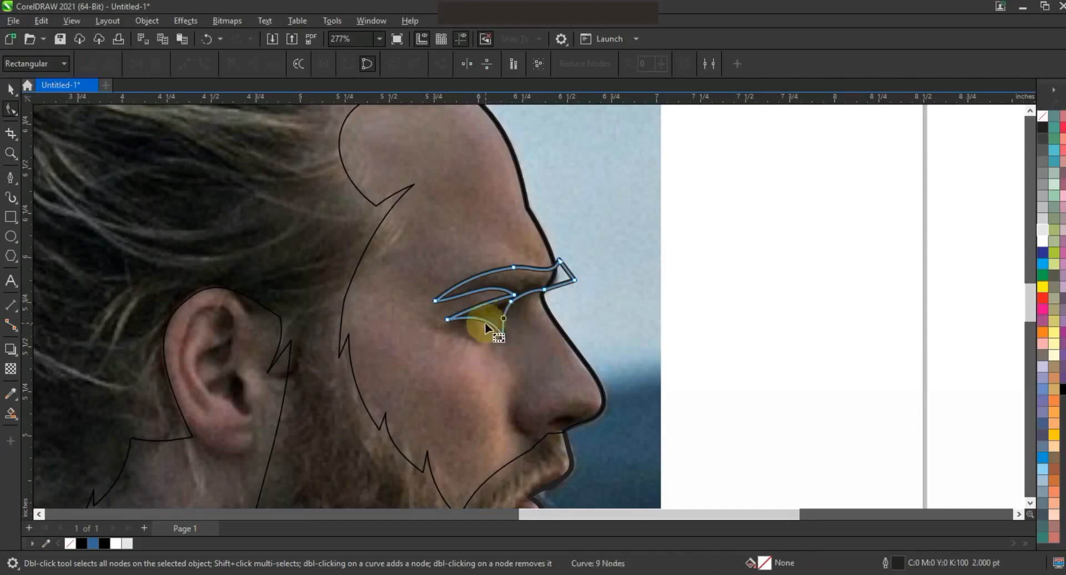
- Fill the eye shape black, remove its outline, and place it on the silhouette's face
left_click(9, 89)
left_click(103, 543)
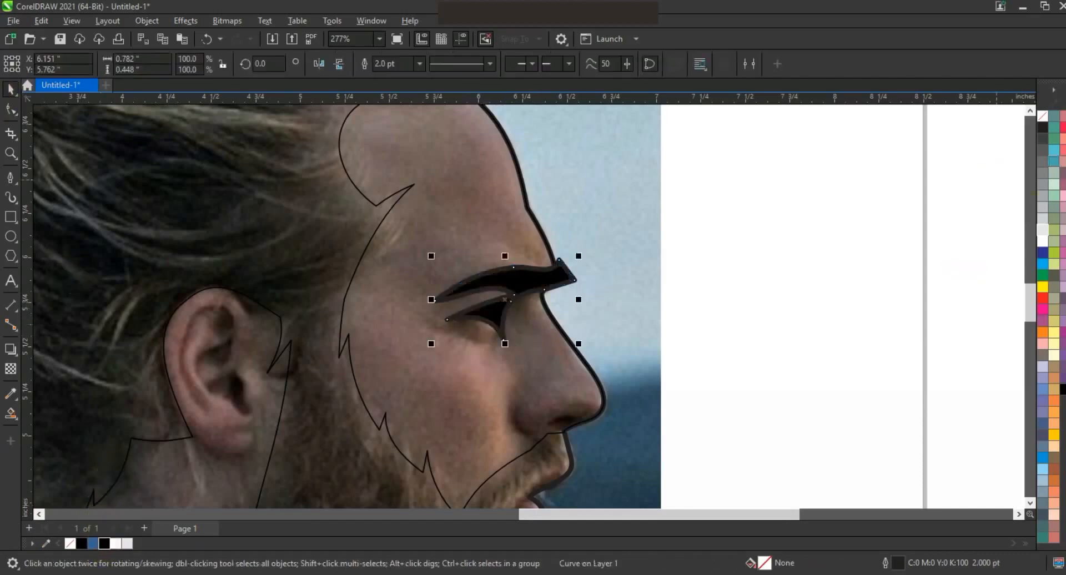
right_click(1044, 119)
left_click(1035, 125)
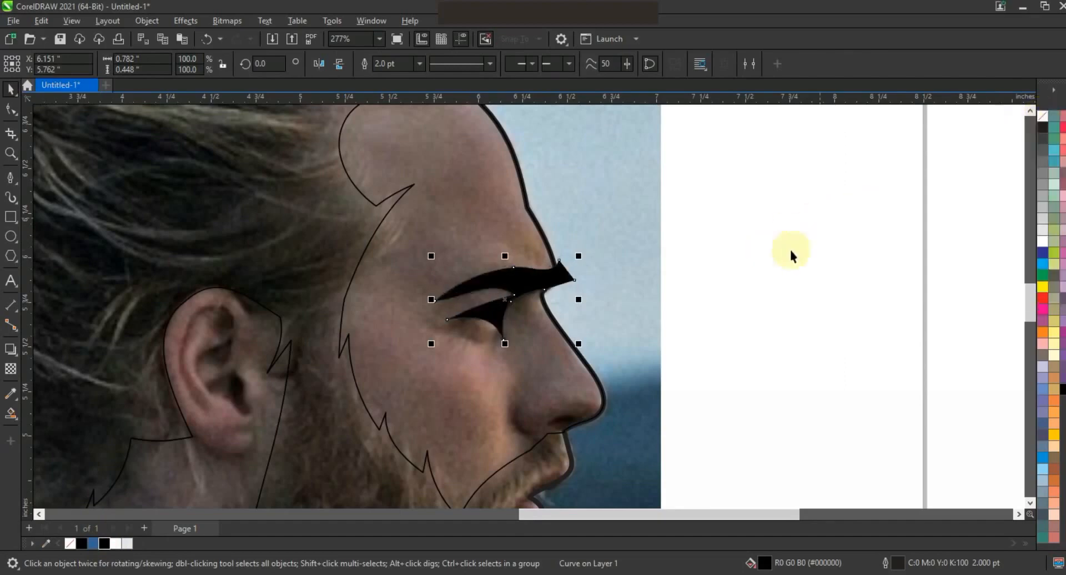
key("F3")
left_click_drag(725, 258, 413, 265)
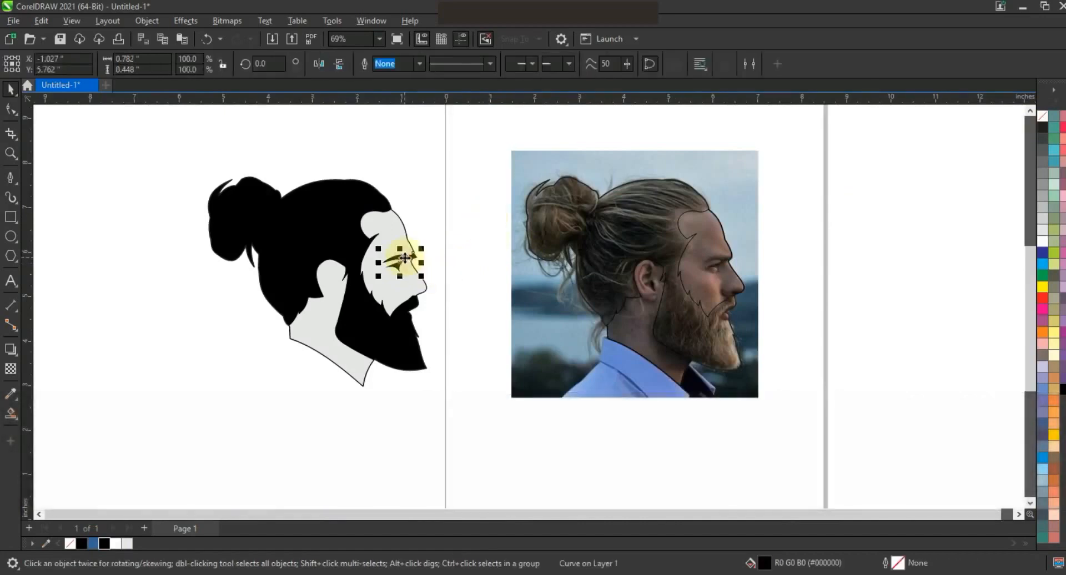
- Try a Smart Fill on the eye region and delete the selected eye shape
right_click(1044, 131)
left_click(1022, 133)
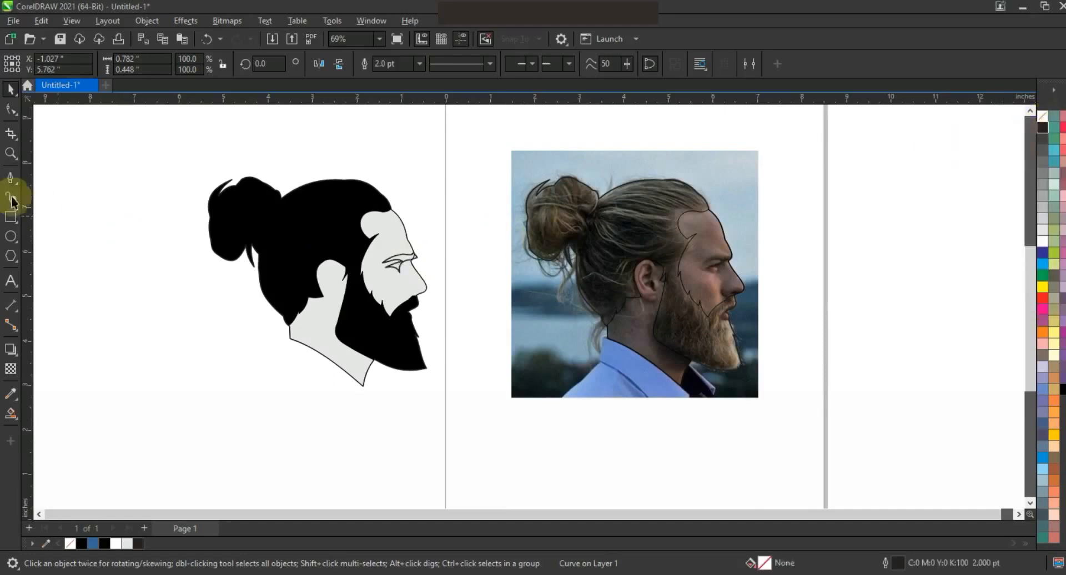
left_click(10, 414)
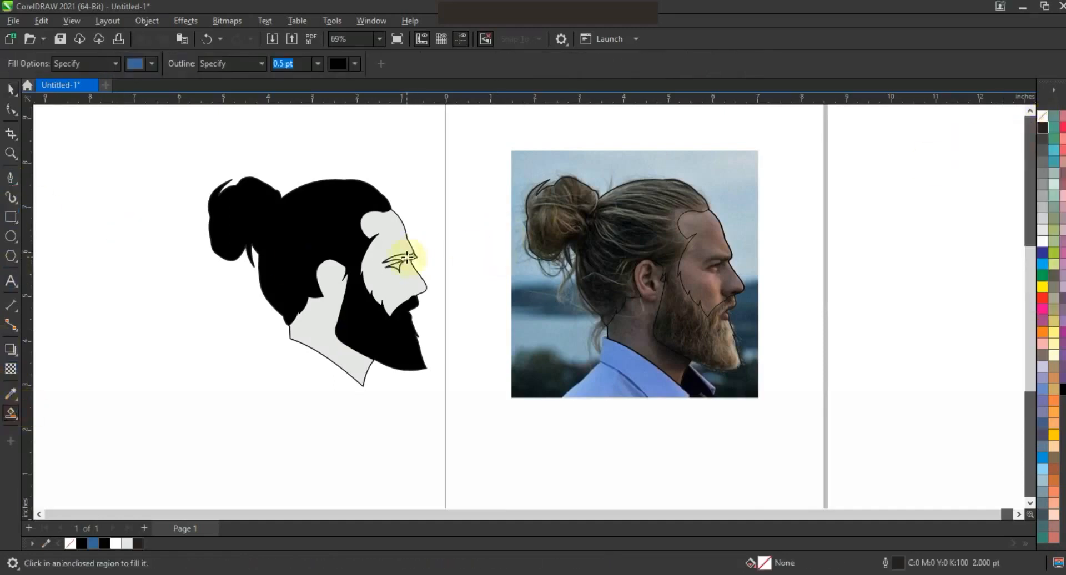
left_click(11, 89)
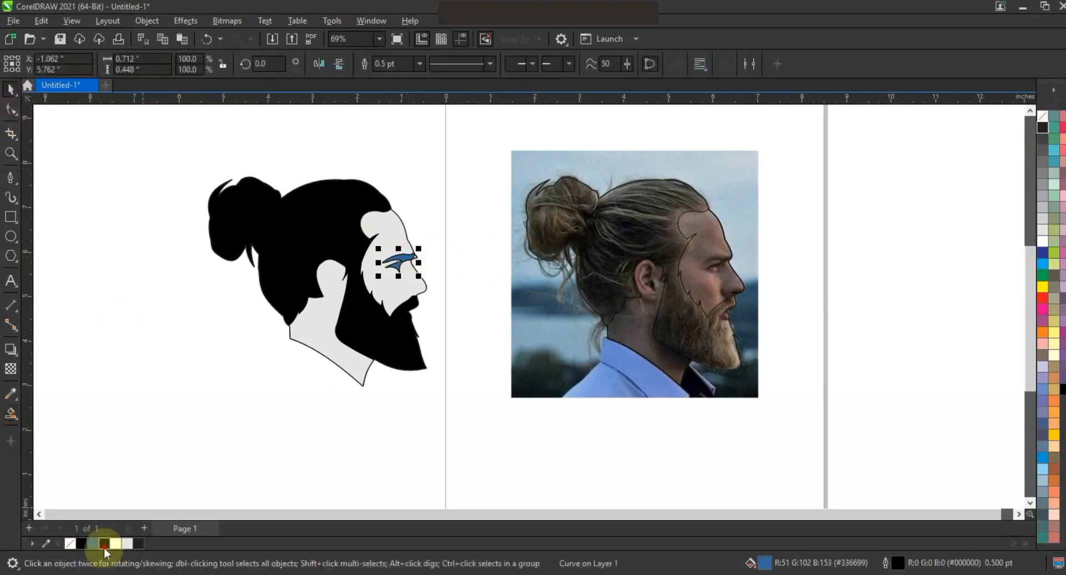
left_click(420, 269)
key("Delete")
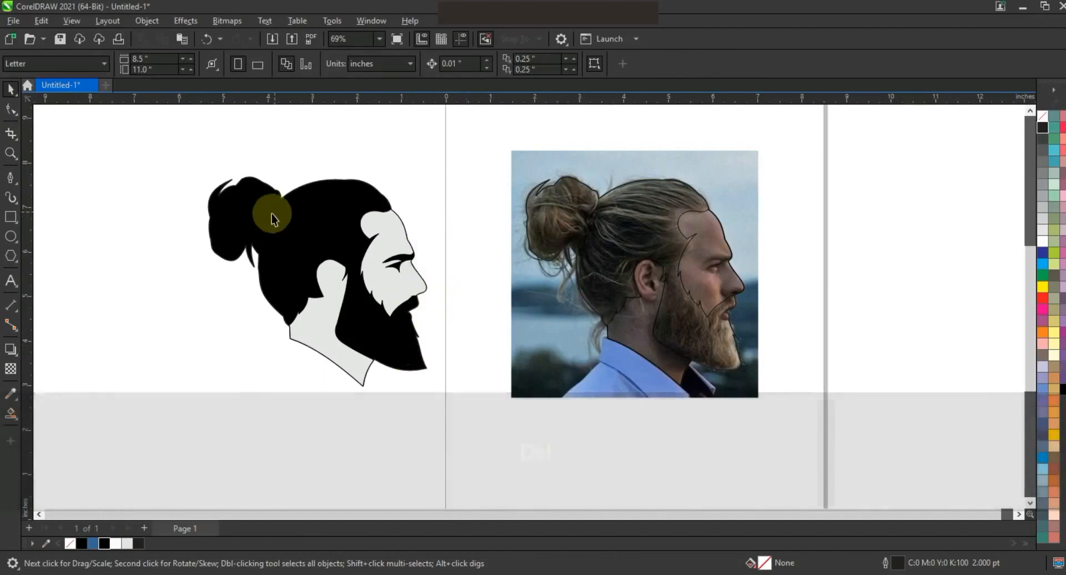
- Zoom in on the photo's nose and draw a Pen line along the nostril opening
left_click(11, 154)
left_click_drag(647, 217, 841, 336)
left_click_drag(352, 257, 696, 410)
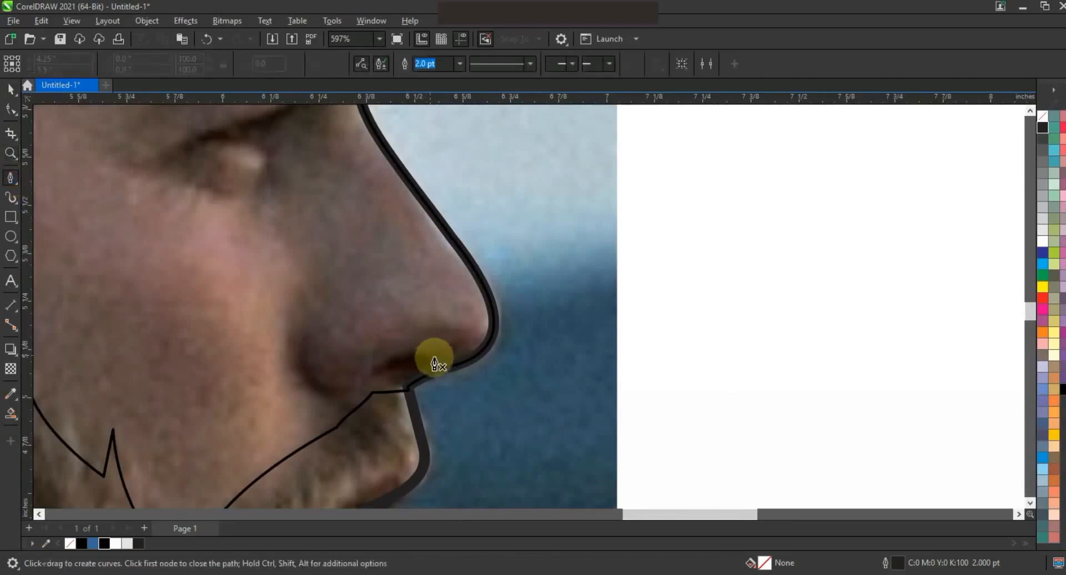
left_click(452, 367)
left_click(390, 371)
left_click(375, 374)
left_click(455, 361)
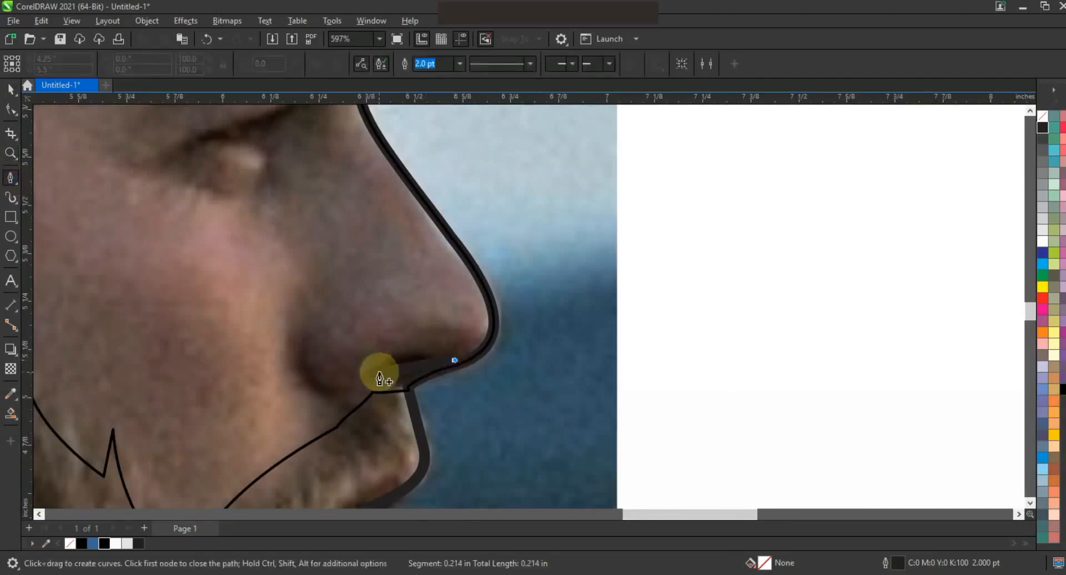
left_click(374, 374)
- Bend the nostril segments into a curved lens shape
left_click(11, 111)
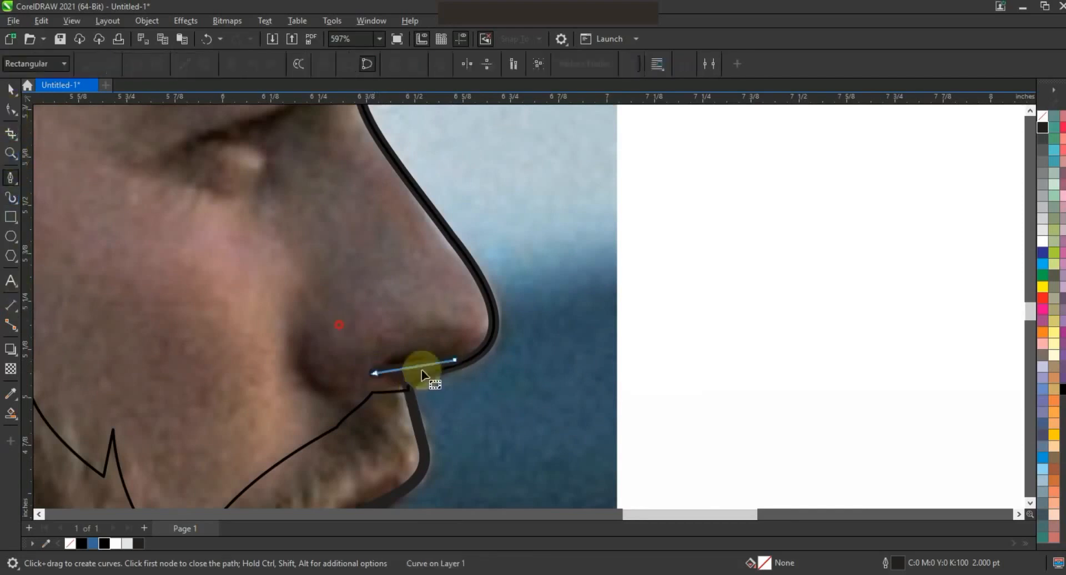
left_click_drag(412, 364, 396, 384)
left_click(409, 355)
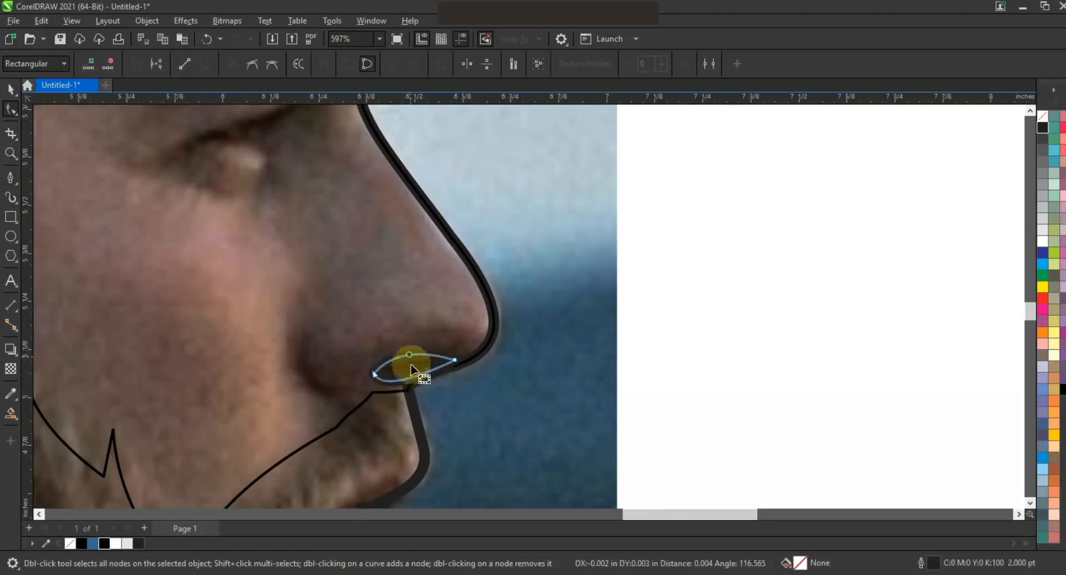
- Draw a Pen line from the cheek down to the nostril and bend it into a curved crease
left_click(10, 178)
left_click(305, 322)
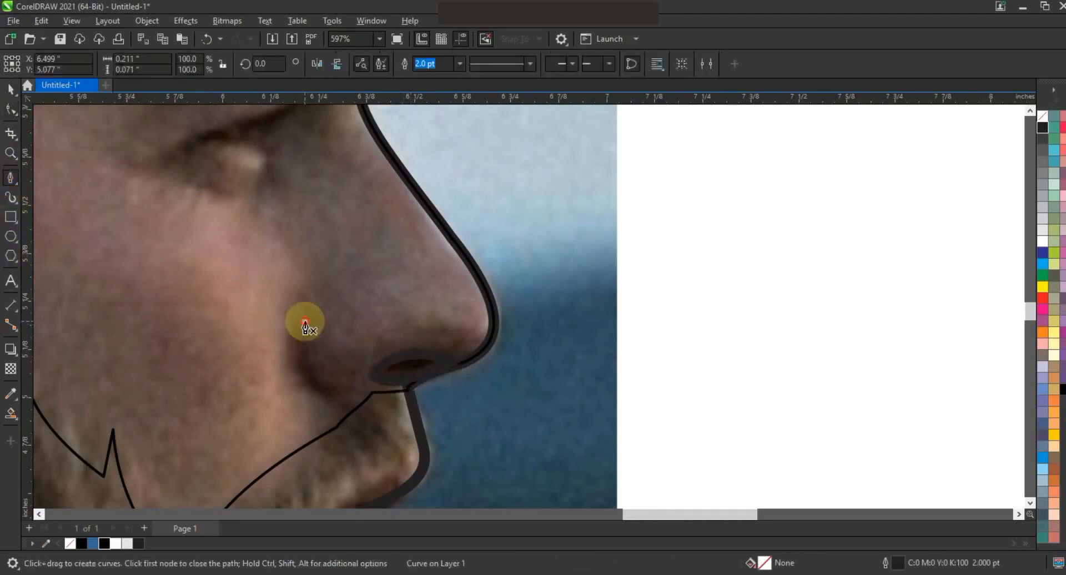
left_click(374, 389)
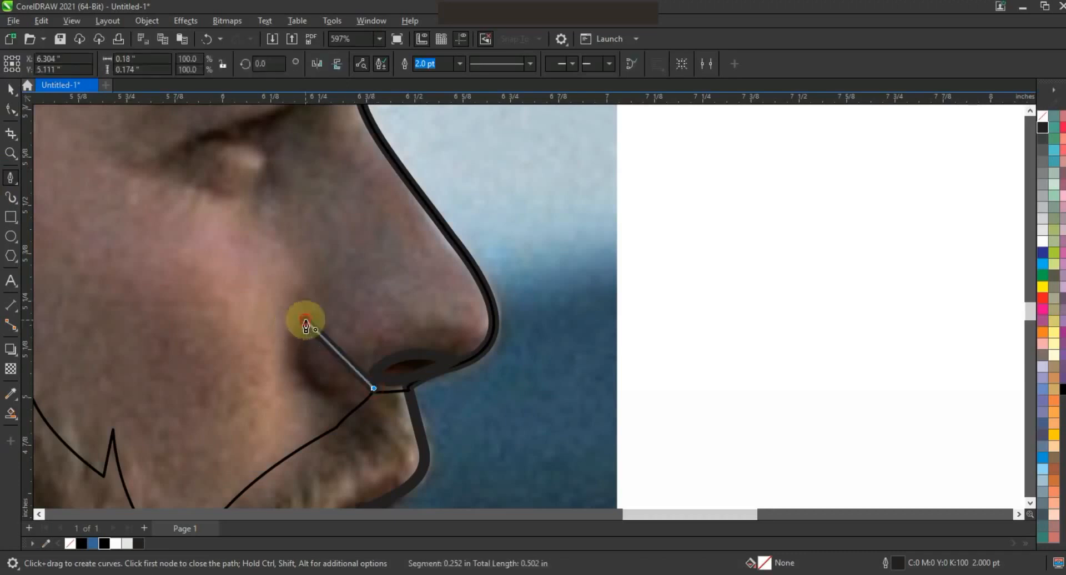
key("space")
key("F10")
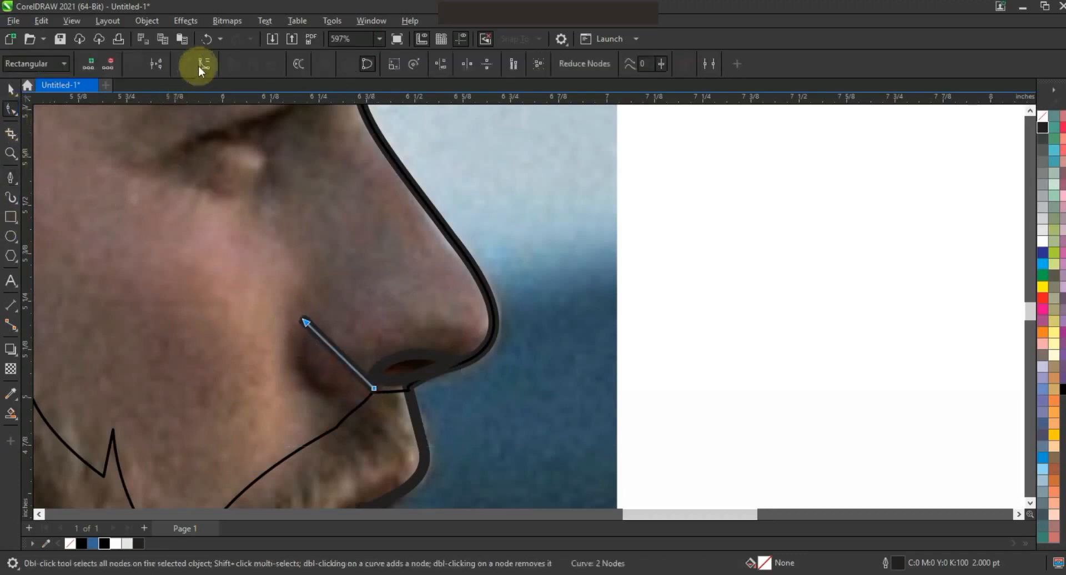
left_click_drag(331, 355, 314, 385)
left_click(376, 387)
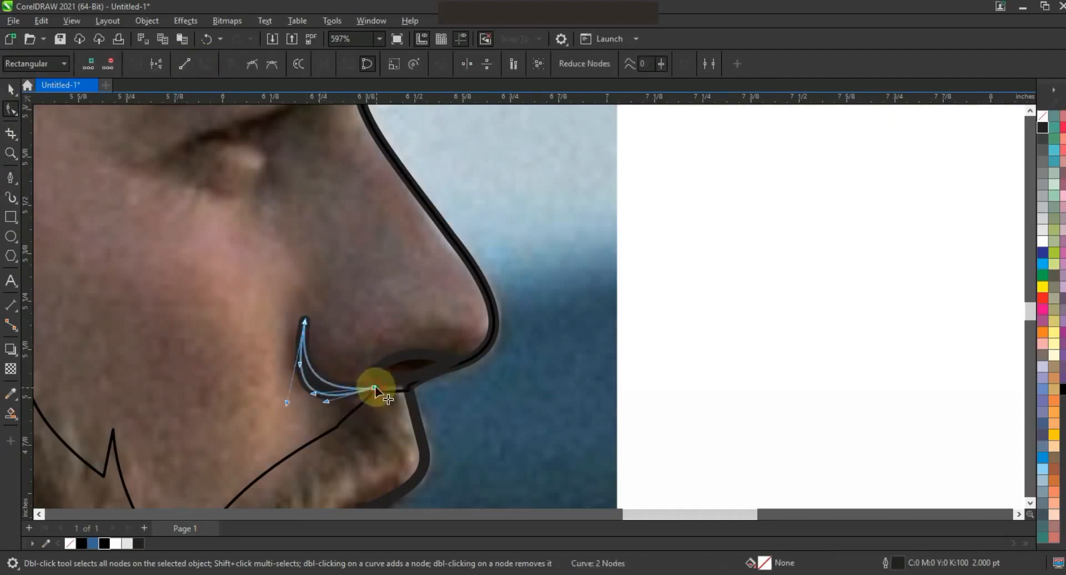
left_click(11, 89)
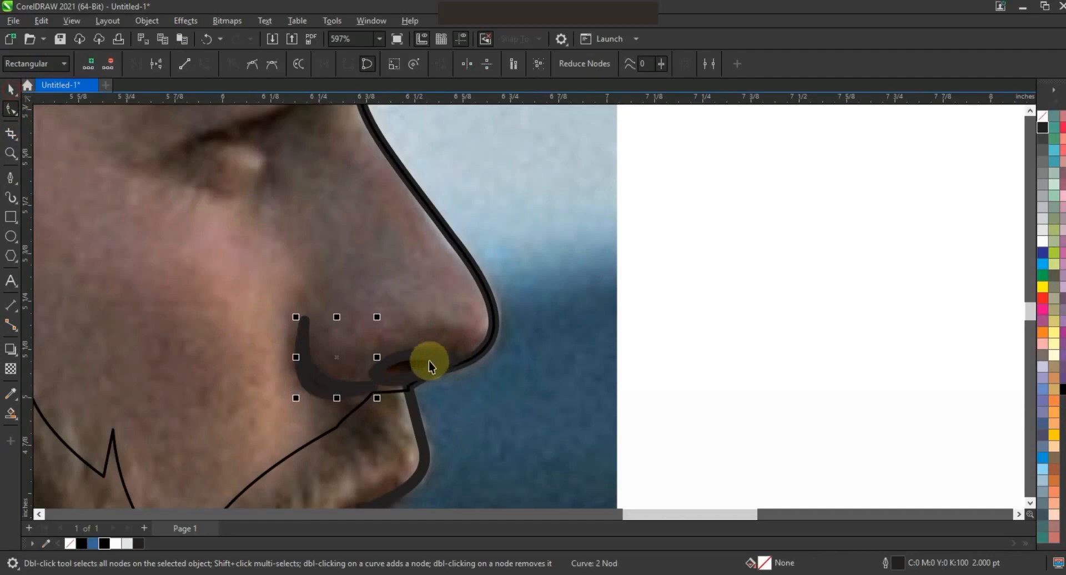
- Fill the nostril and crease shapes black and remove their outlines
key("shift")
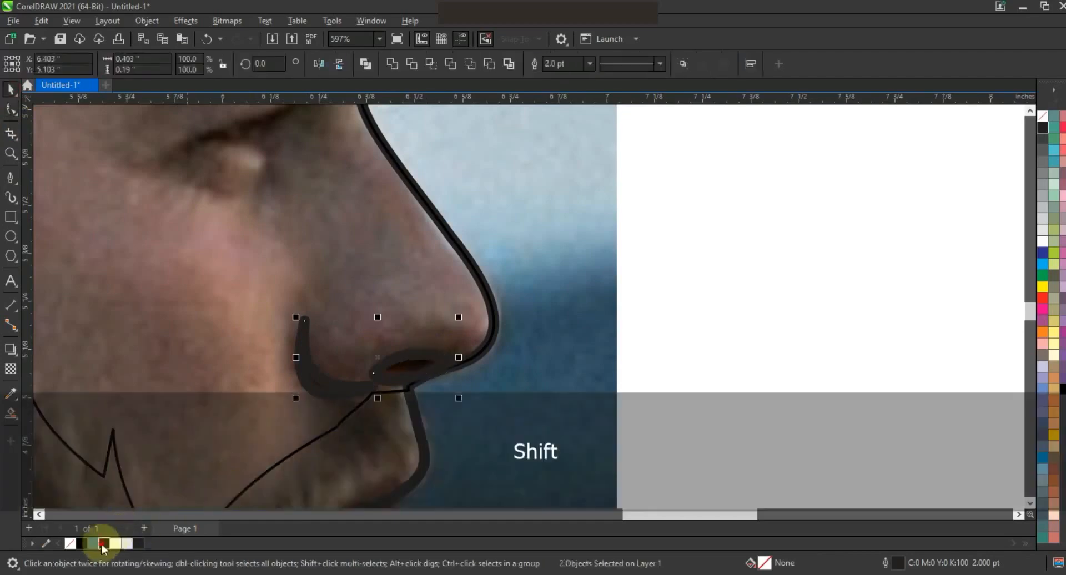
left_click(103, 545)
right_click(1036, 128)
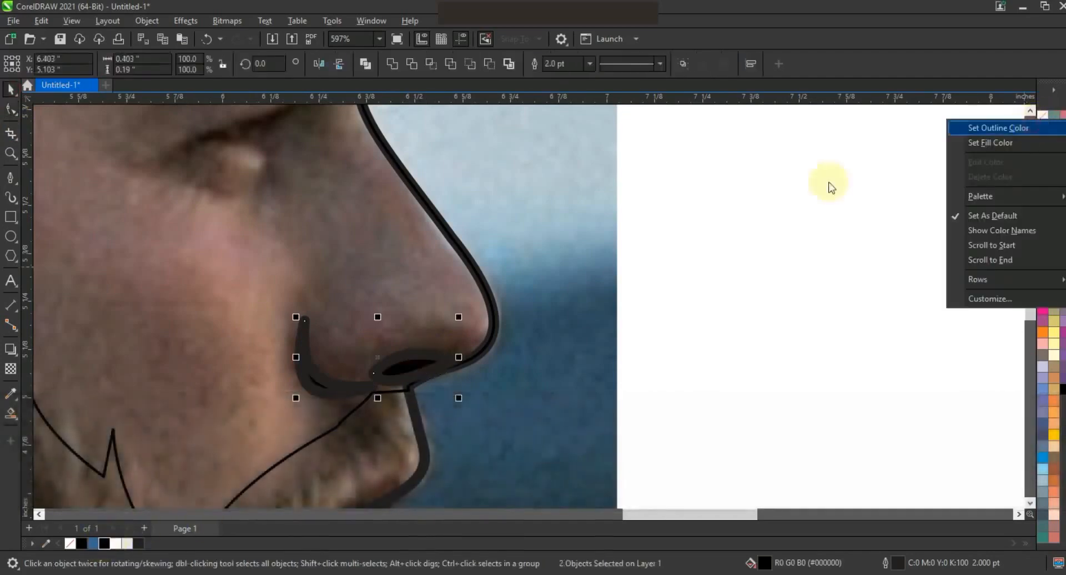
left_click(1015, 131)
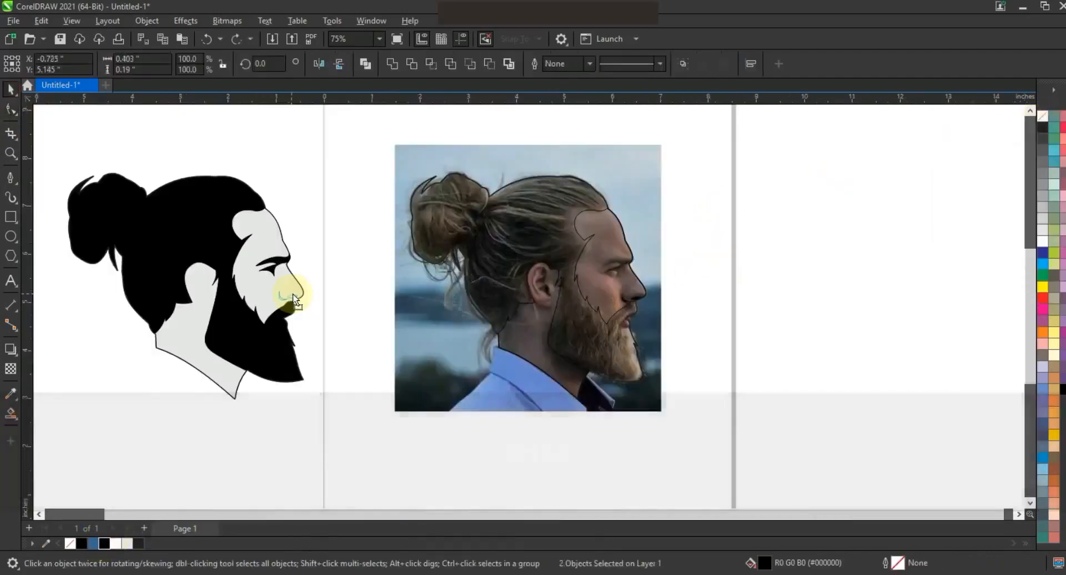
- Move the nostril and crease shapes into place on the silhouette's nose
left_click_drag(291, 294, 297, 298)
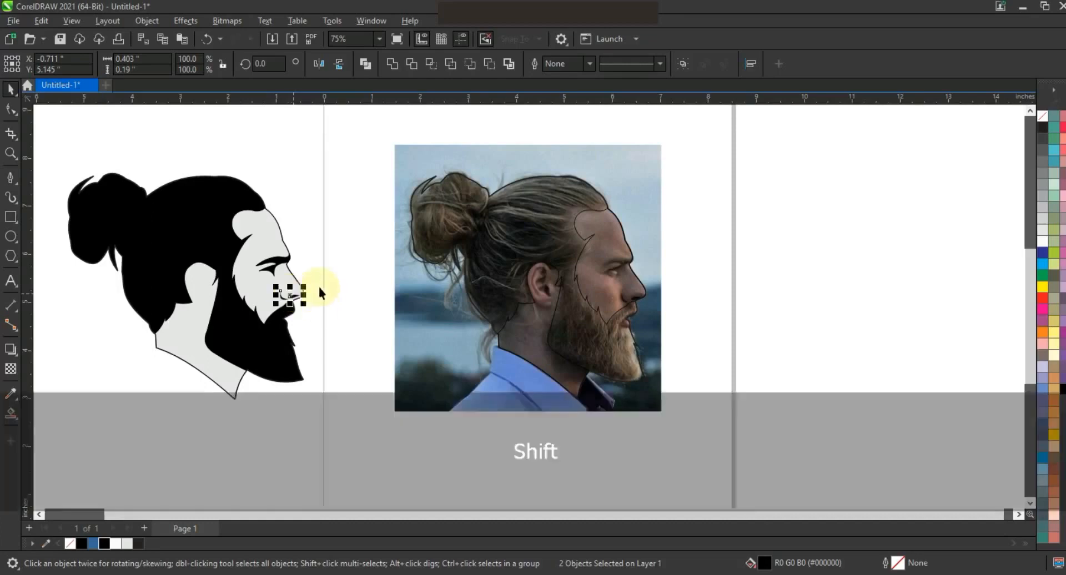
key("F3")
left_click_drag(508, 332, 517, 335)
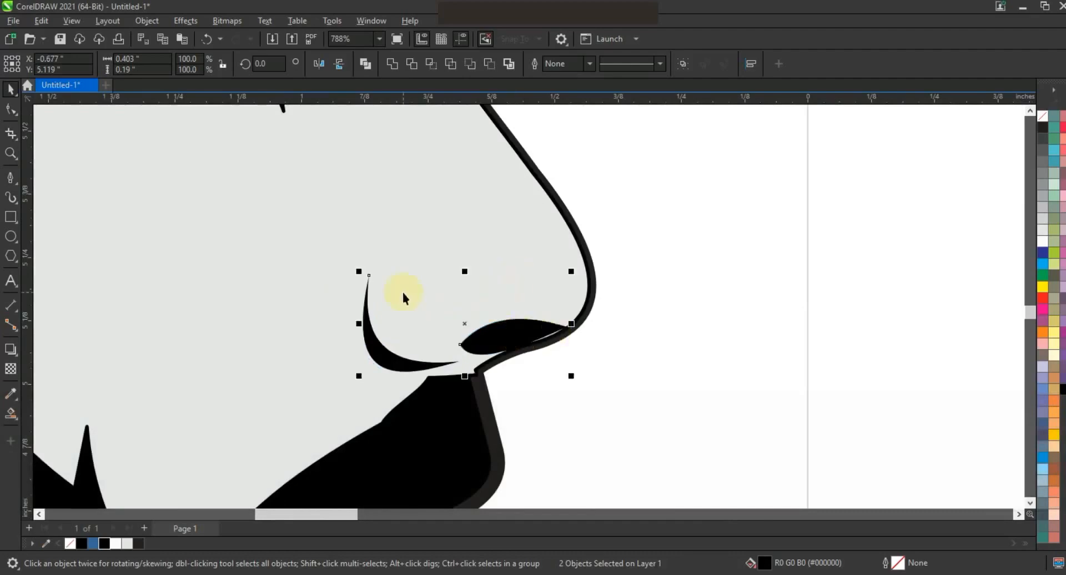
- Draw freehand curves tracing the inner ear folds and earlobe on the photo
key("F3")
key("F3")
key("Escape")
key("F3")
key("Escape")
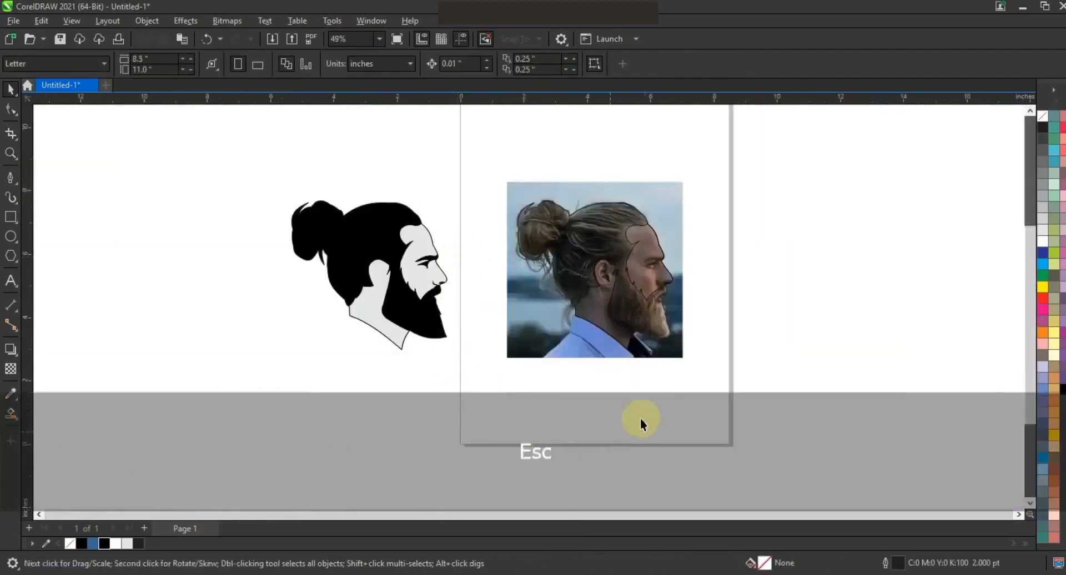
left_click(11, 153)
left_click_drag(242, 149, 795, 388)
left_click_drag(735, 355, 641, 261)
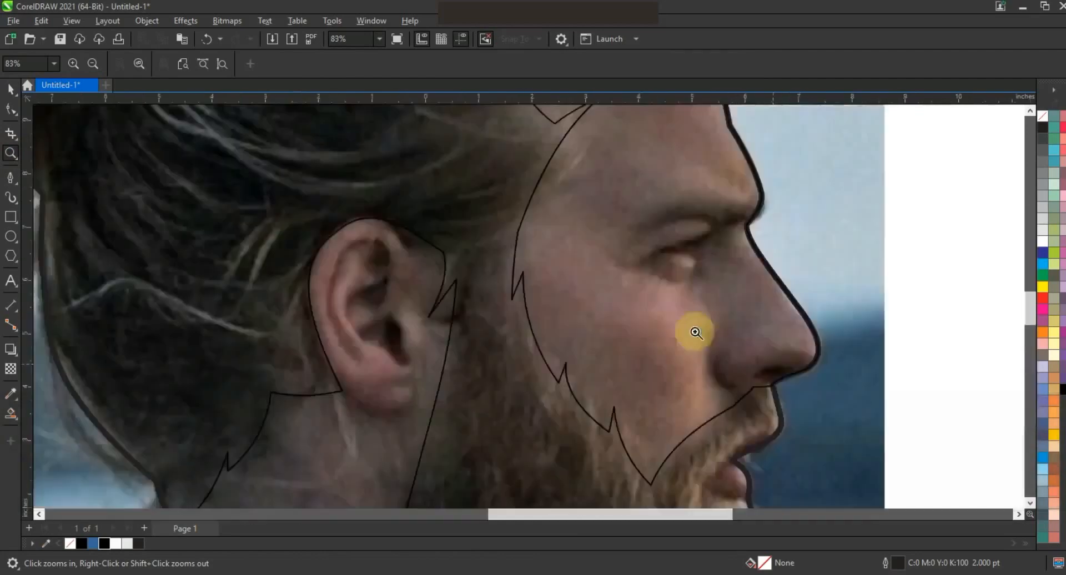
left_click(9, 179)
left_click(14, 183)
left_click(50, 176)
mouse_move(346, 348)
left_mouse_down()
mouse_move(332, 259)
mouse_move(382, 241)
mouse_move(390, 284)
mouse_move(381, 303)
mouse_move(361, 295)
mouse_move(351, 319)
mouse_move(362, 331)
mouse_move(397, 321)
mouse_move(406, 351)
mouse_move(354, 334)
mouse_move(348, 302)
mouse_move(375, 273)
mouse_move(351, 252)
mouse_move(334, 288)
mouse_move(357, 364)
left_mouse_up()
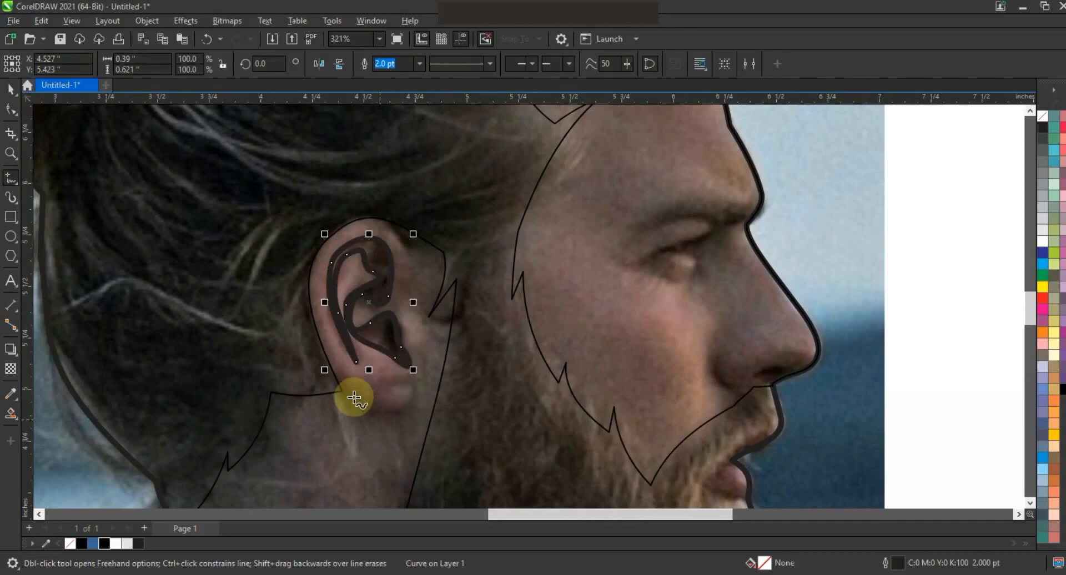
mouse_move(379, 409)
left_mouse_down()
mouse_move(417, 387)
mouse_move(398, 416)
mouse_move(351, 404)
left_mouse_up()
- Select both ear detail shapes, fill them black and remove their outlines
left_click(10, 88)
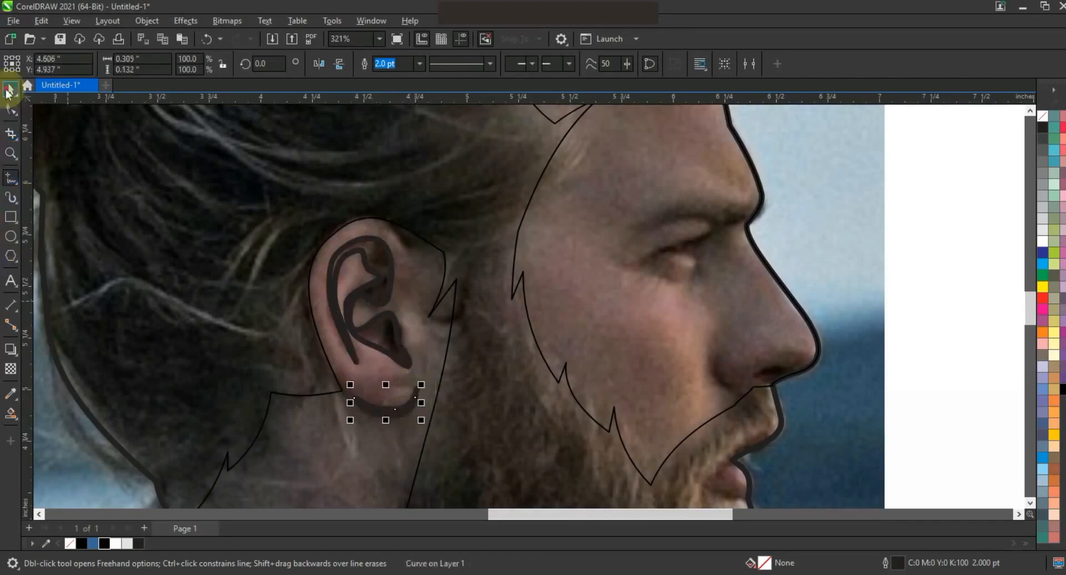
left_click(391, 325, "shift")
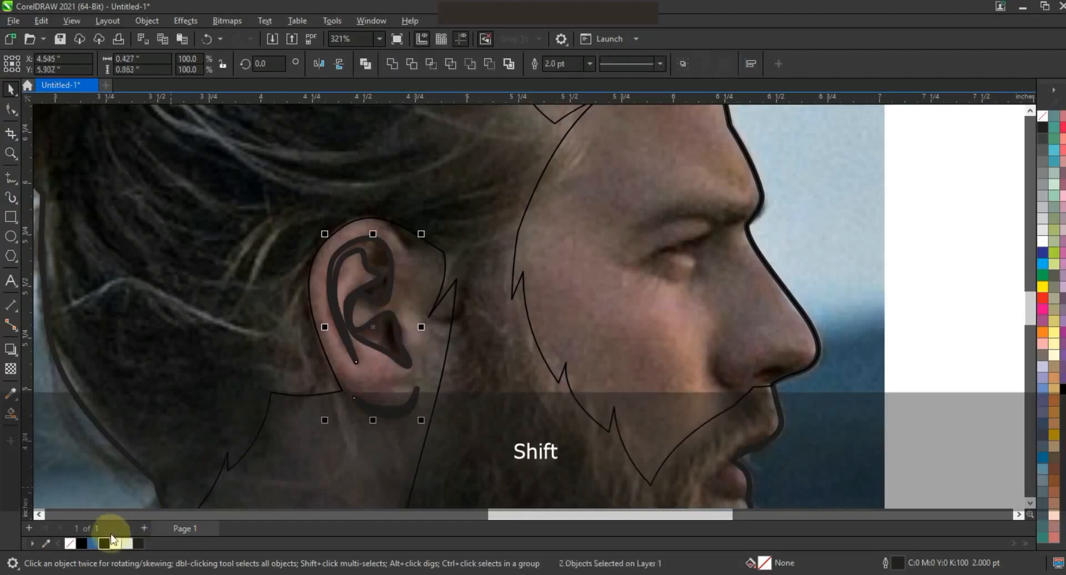
left_click(104, 543)
right_click(1042, 127)
left_click(1016, 129)
- Move the ear detail shapes onto the silhouette's ear
key("F3")
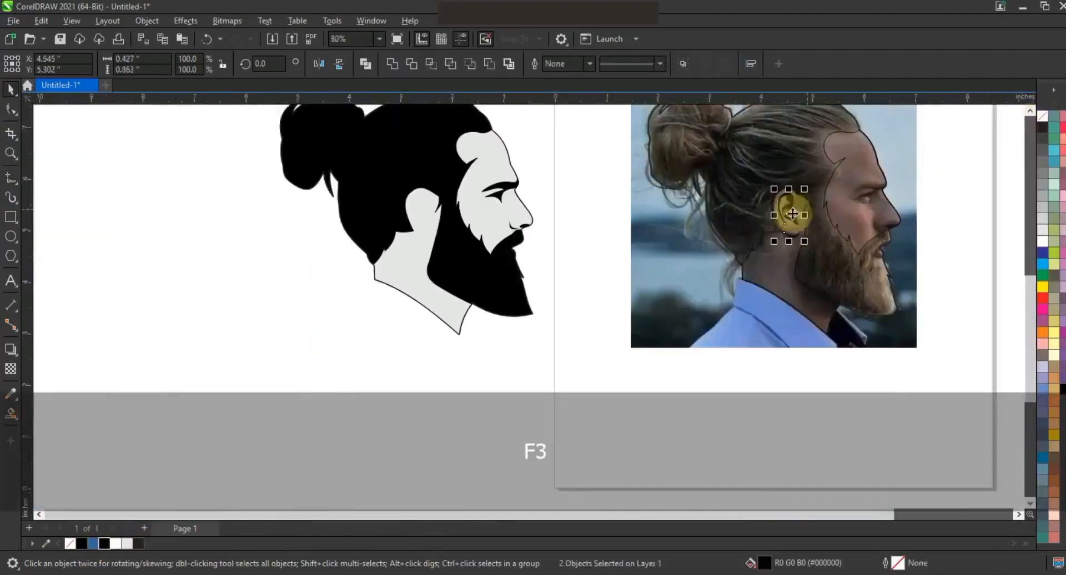
left_click_drag(792, 215, 427, 219)
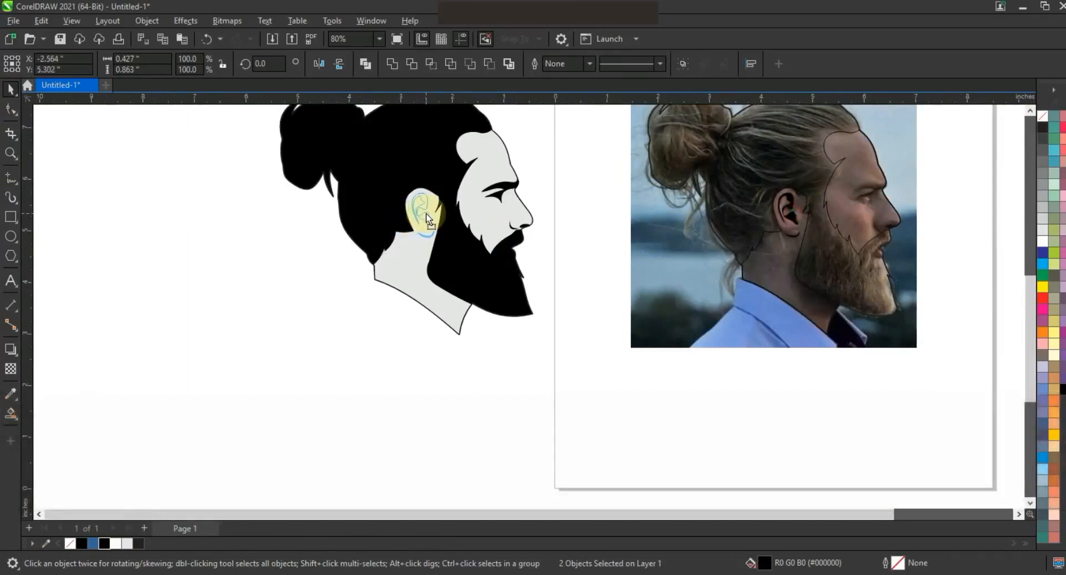
left_click(261, 330)
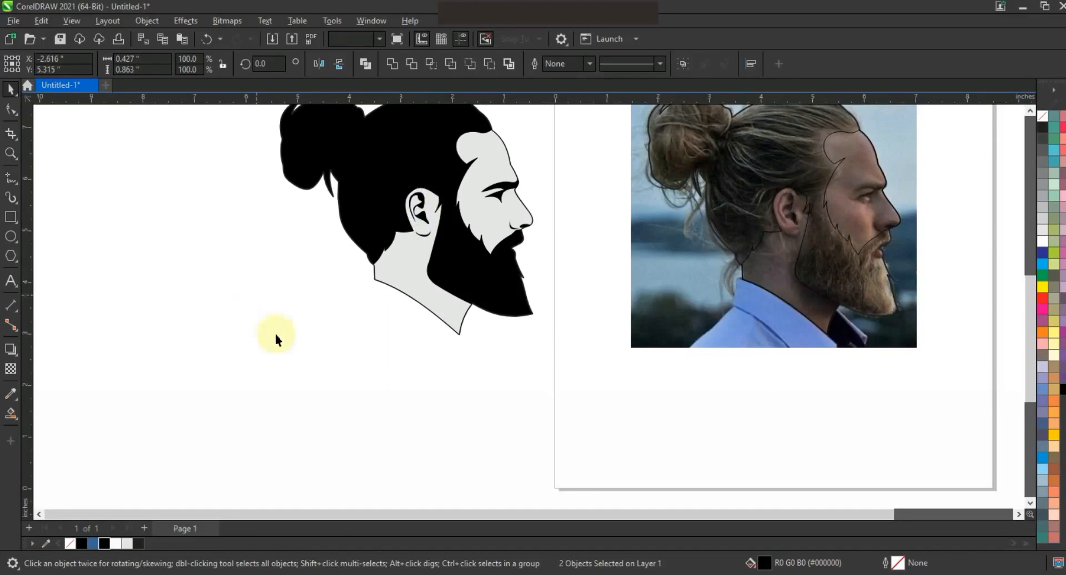
- Draw a three-node Pen line along the lips' contour on the photo
key("F3")
left_click(11, 154)
left_click_drag(250, 393, 783, 103)
left_click_drag(788, 229, 615, 307)
left_click_drag(408, 231, 747, 417)
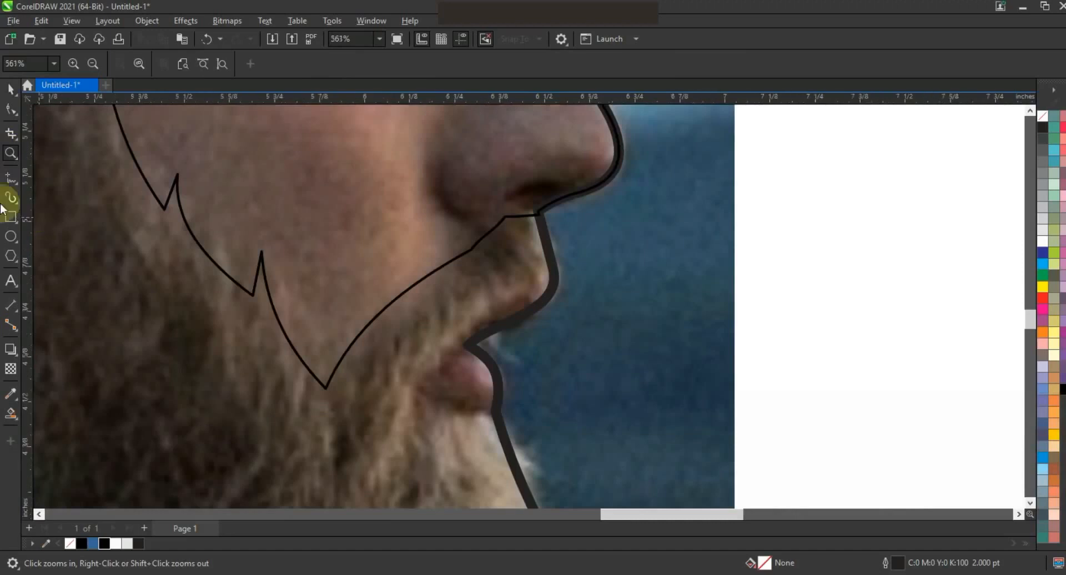
left_click(21, 178)
left_click(501, 416)
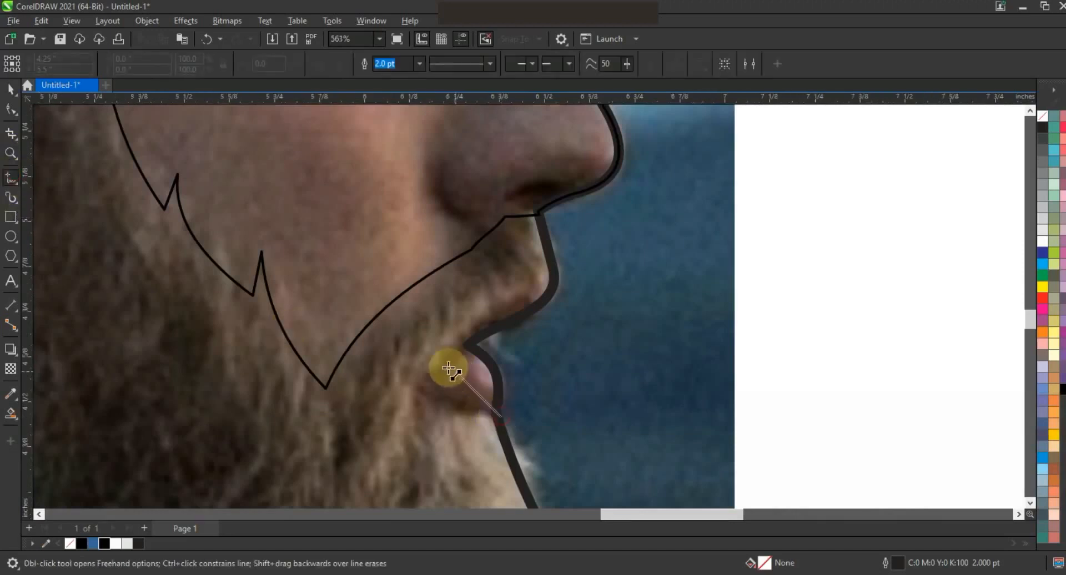
double_click(438, 365)
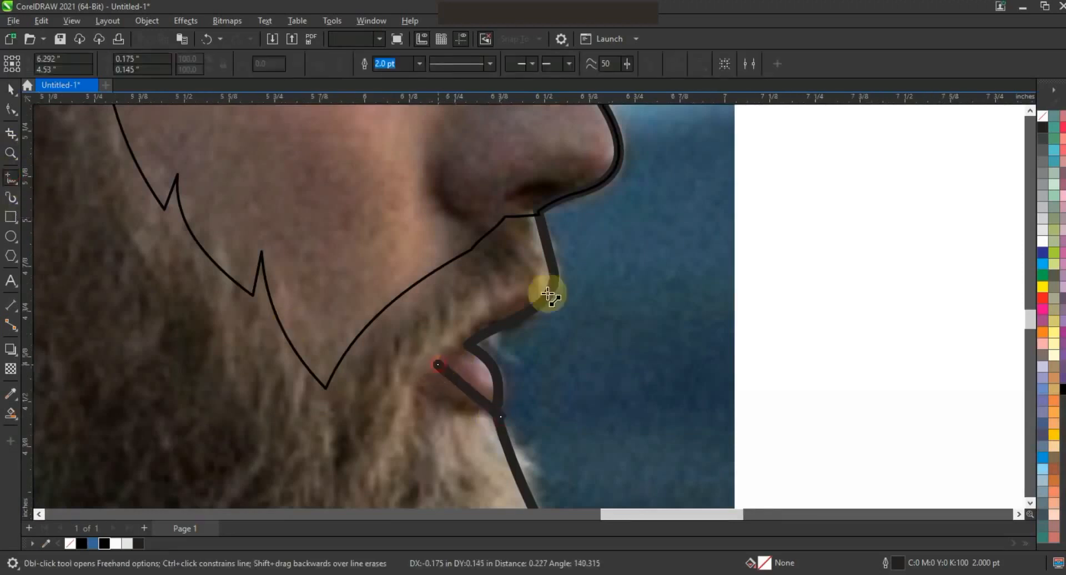
left_click(552, 265)
- Bend the lip line's segments into smooth curves following the lips
left_click(9, 111)
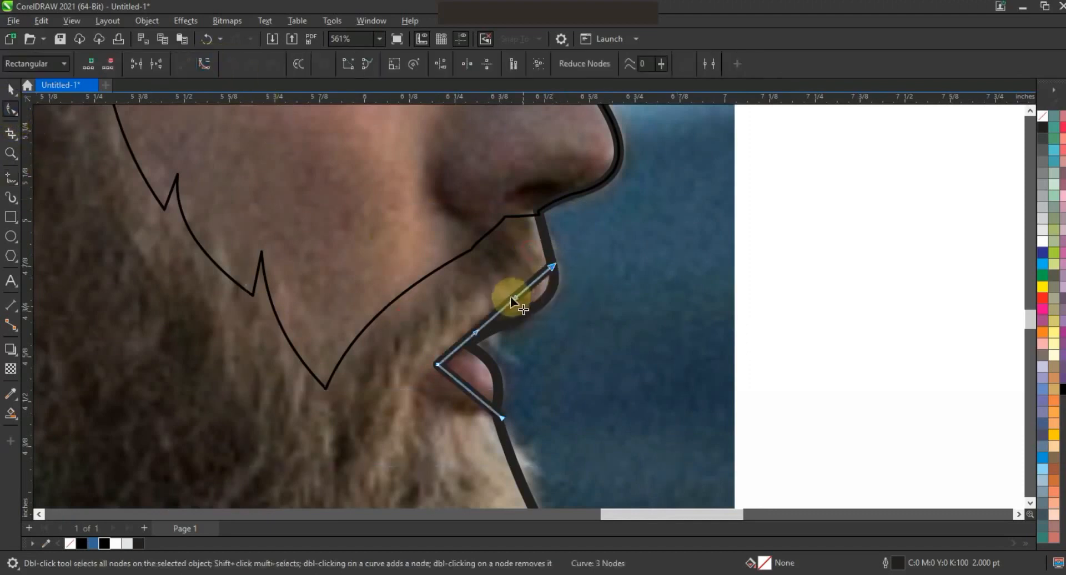
left_click_drag(474, 333, 516, 303)
left_click_drag(457, 396, 496, 414)
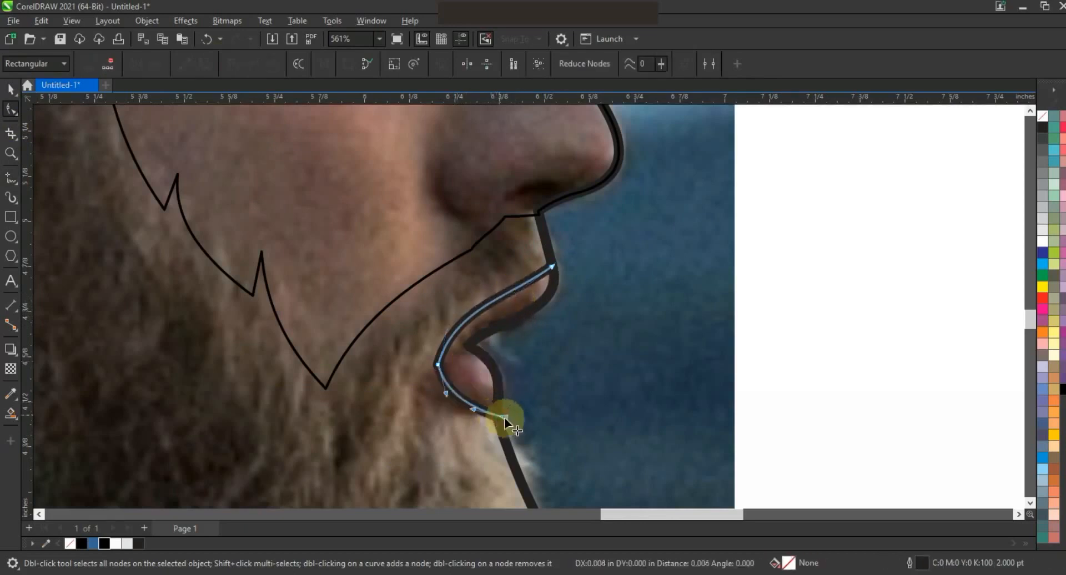
- Smart Fill the enclosed lip region to create a lip shape
left_click(11, 412)
left_click(447, 364)
key("F3")
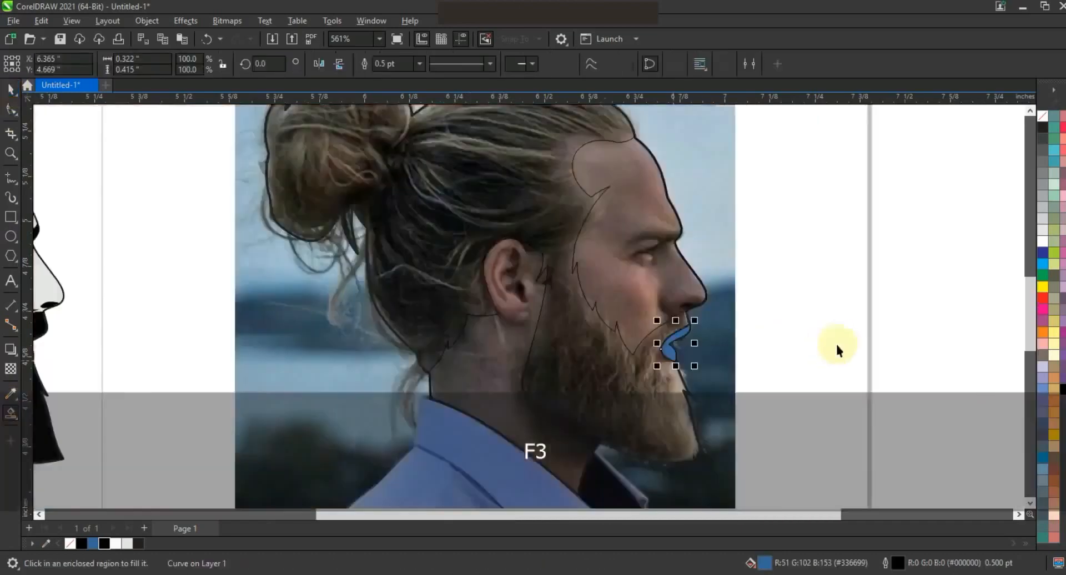
- Fill the lip shape 10% Black and move it onto the silhouette's mouth
key("space")
key("F3")
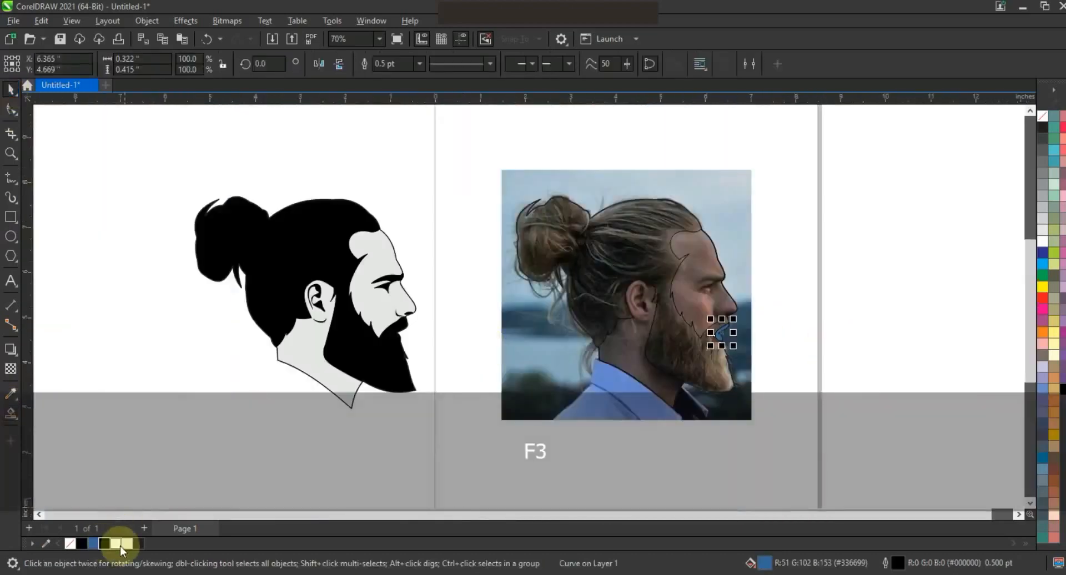
mouse_move(122, 547)
left_mouse_down()
mouse_move(715, 335)
mouse_move(408, 338)
left_mouse_up()
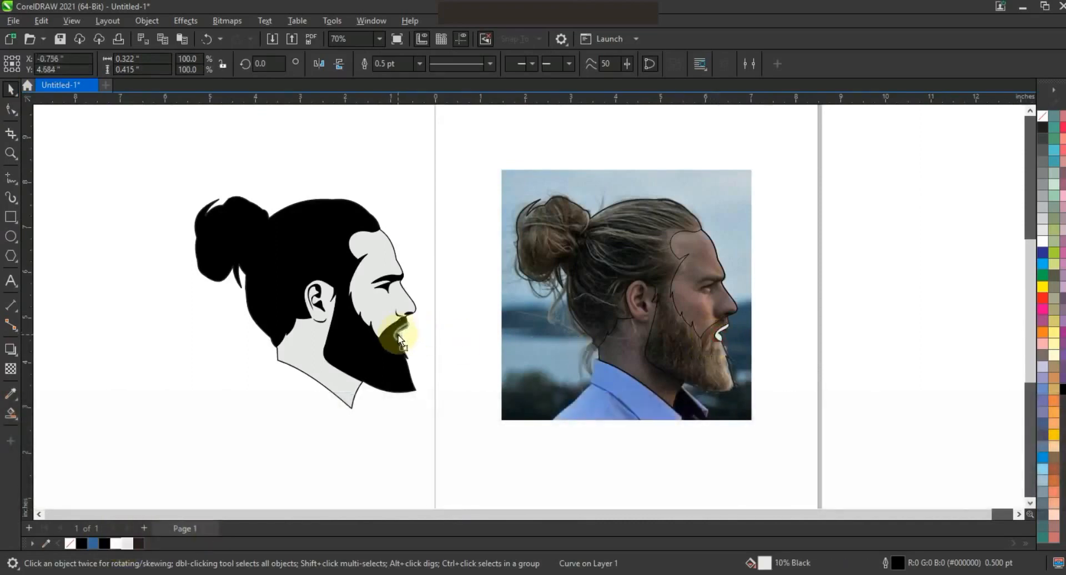
- Remove the lip shape's outline and nudge it into place on the mouth
key("shift+F2")
key("F3")
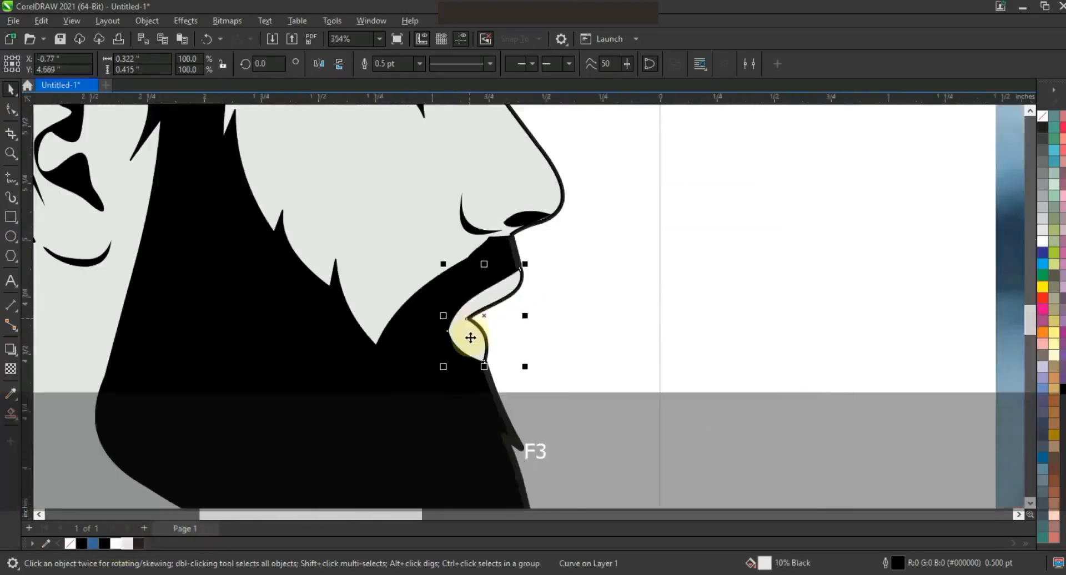
right_click(1042, 116)
left_click(1029, 126)
left_click(601, 276)
left_click(492, 297)
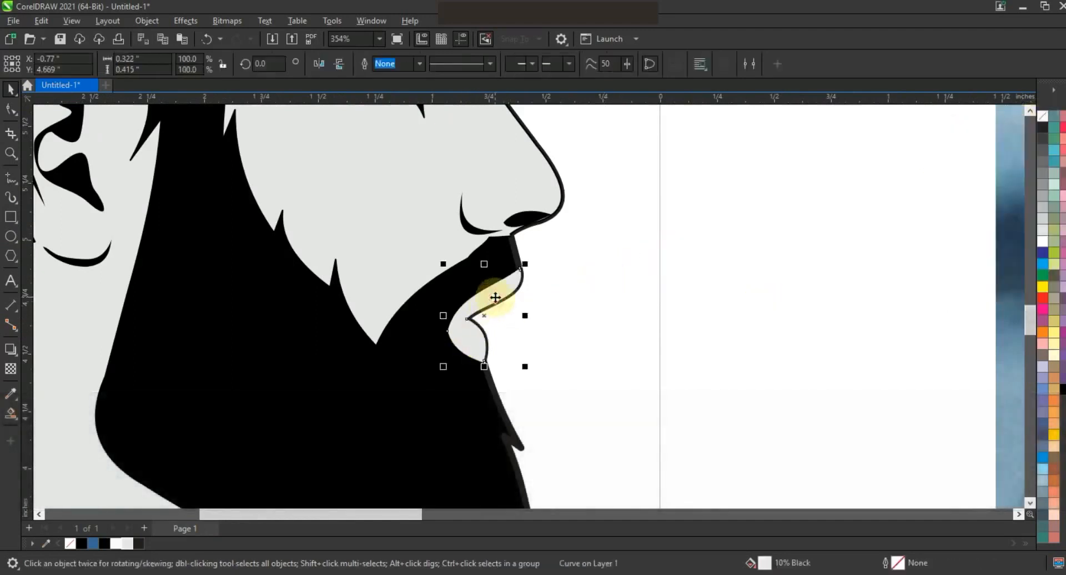
key("Left")
key("Right")
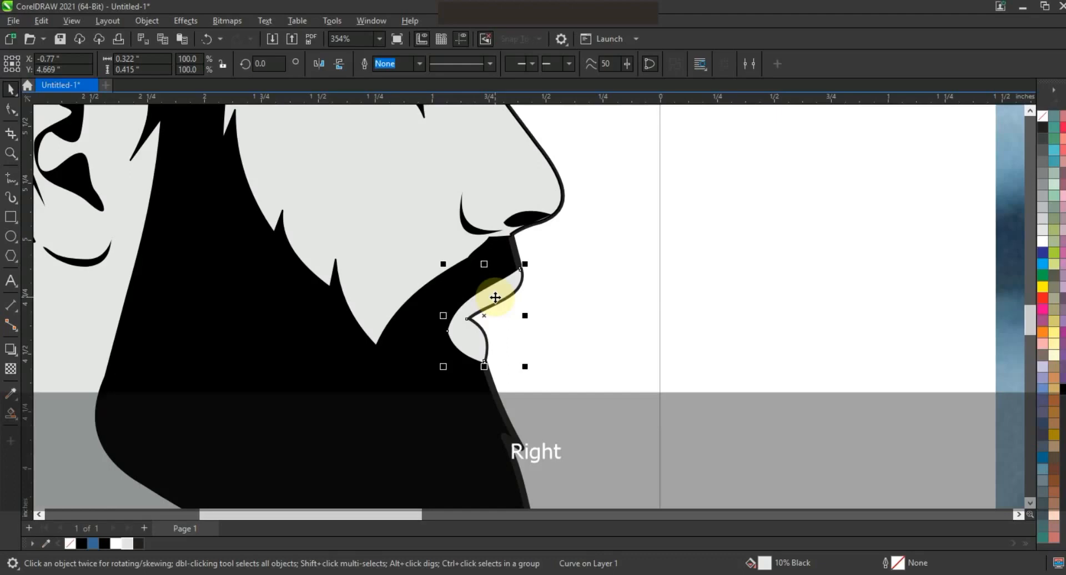
right_click(490, 297)
left_click(625, 276)
- Set up the Artistic Media tool with a tapering preset stroke, undoing one trial stroke on the hair
key("F3")
key("F3")
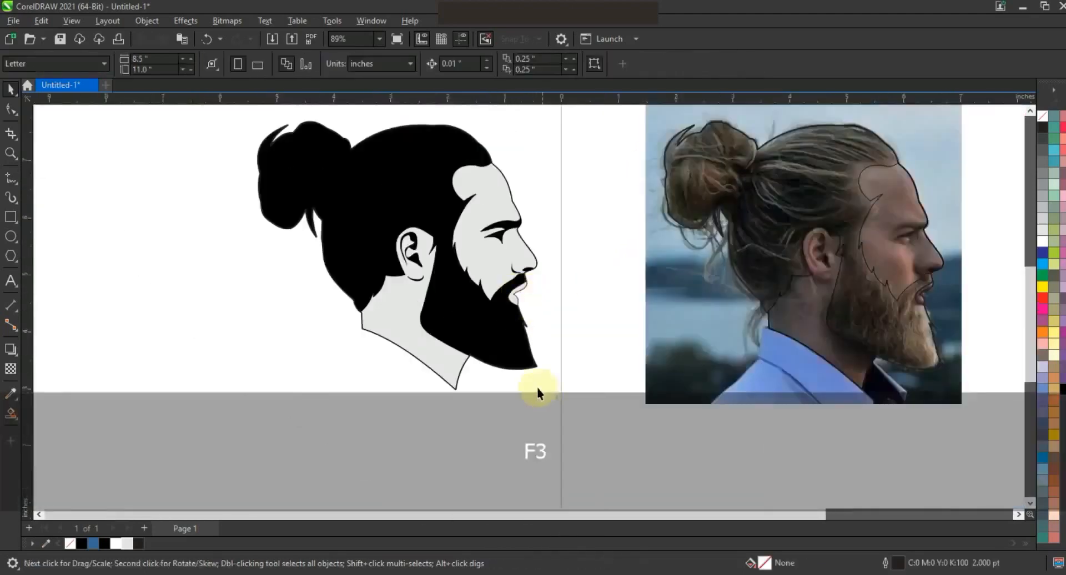
key("F3")
key("Escape")
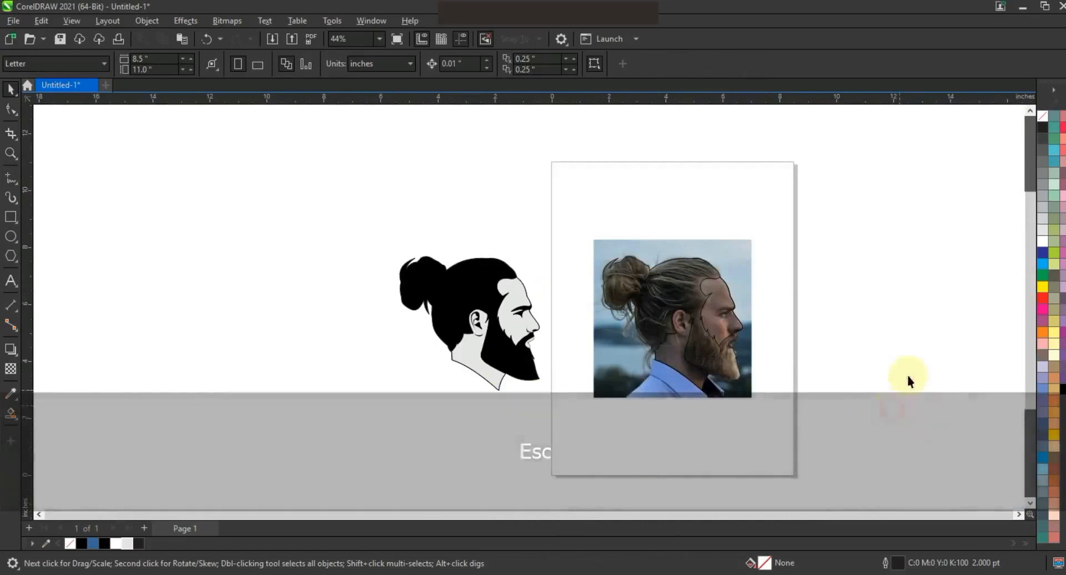
key("z")
left_click_drag(337, 183, 885, 421)
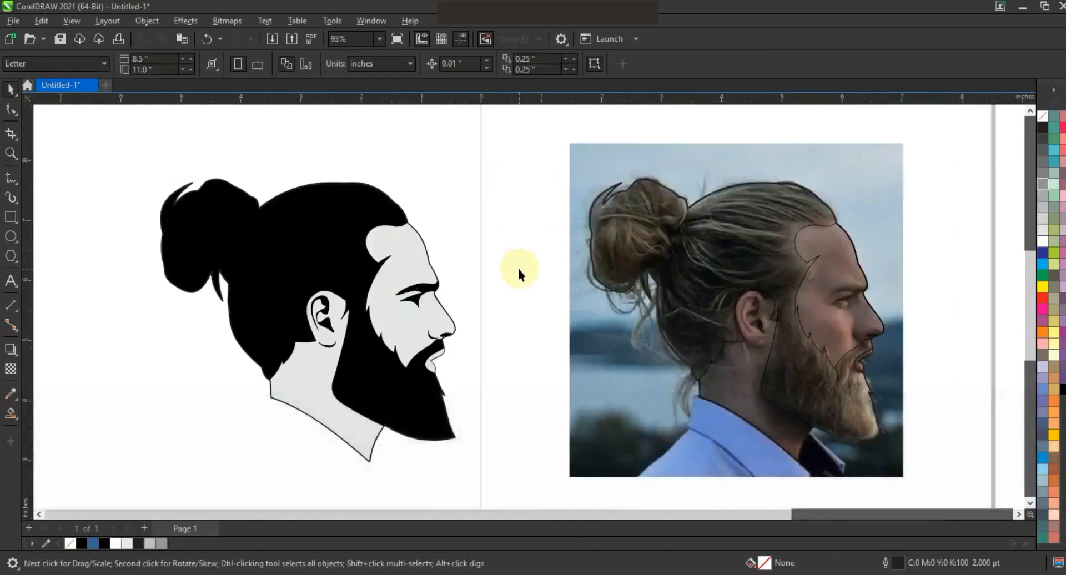
left_click(10, 153)
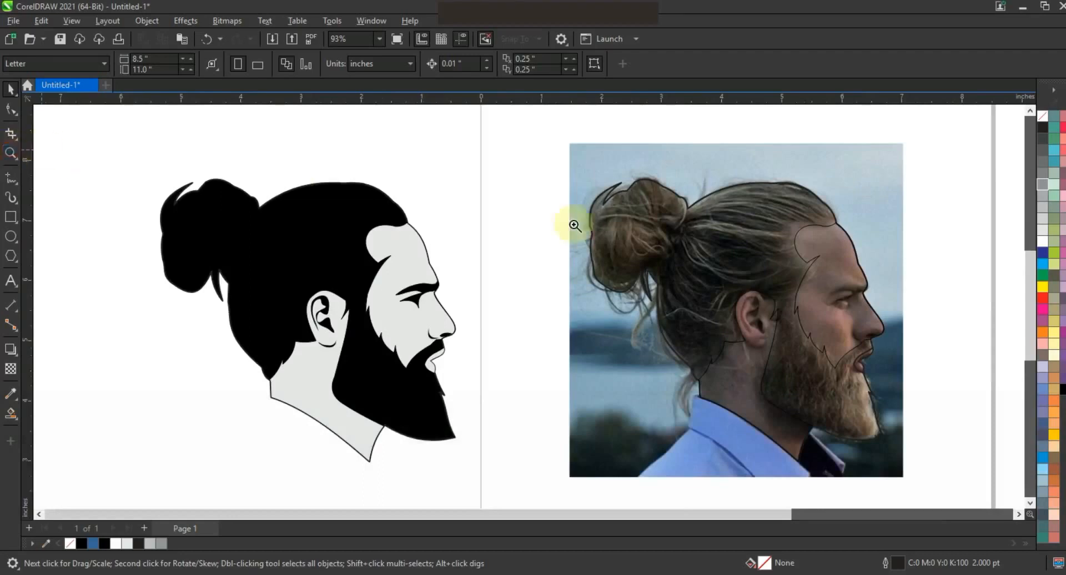
left_click_drag(450, 146, 938, 404)
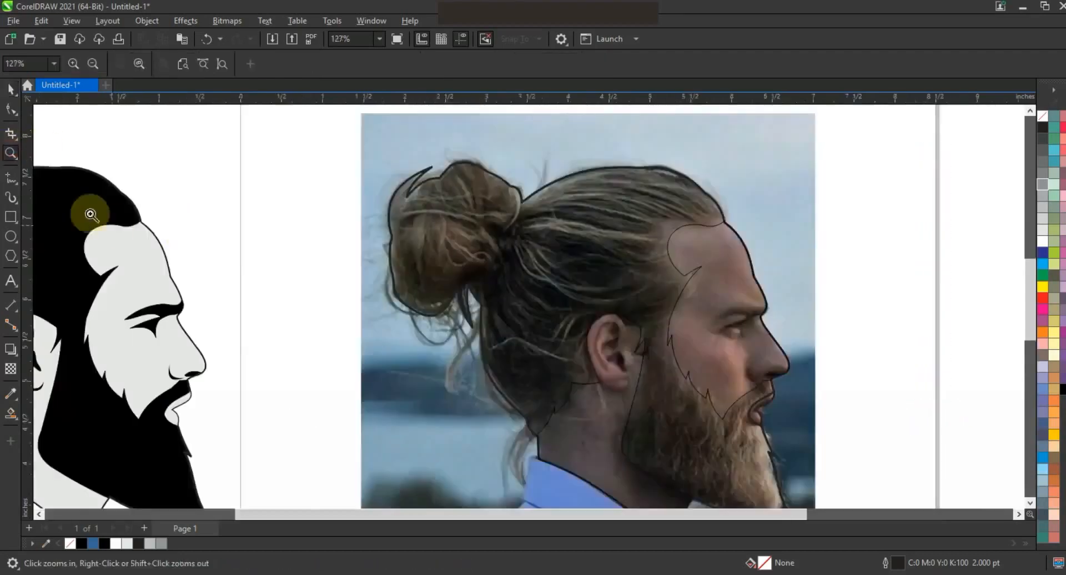
left_click(11, 201)
left_click(55, 198)
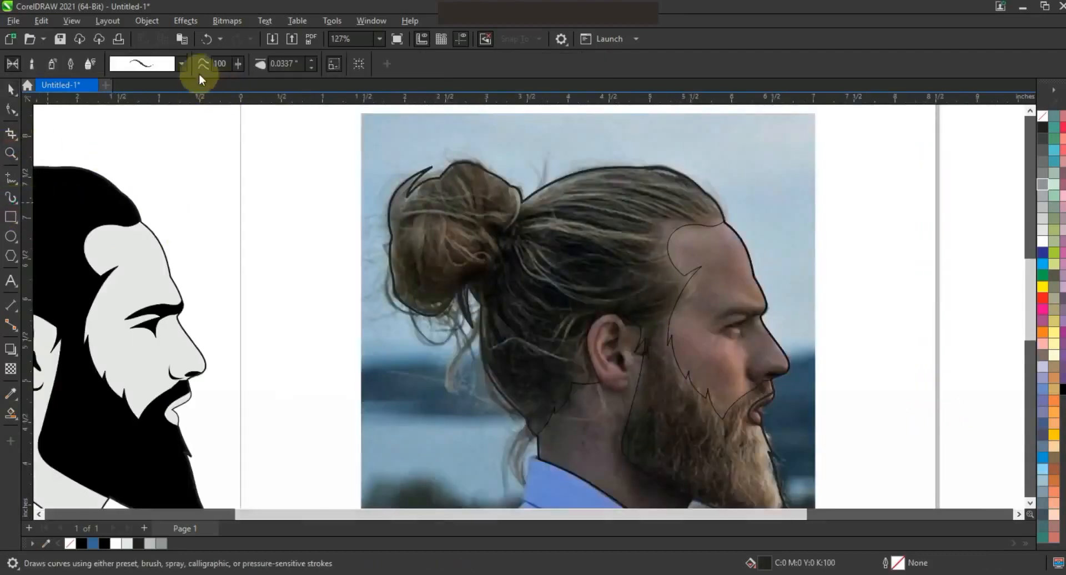
left_click(182, 64)
left_click(169, 314)
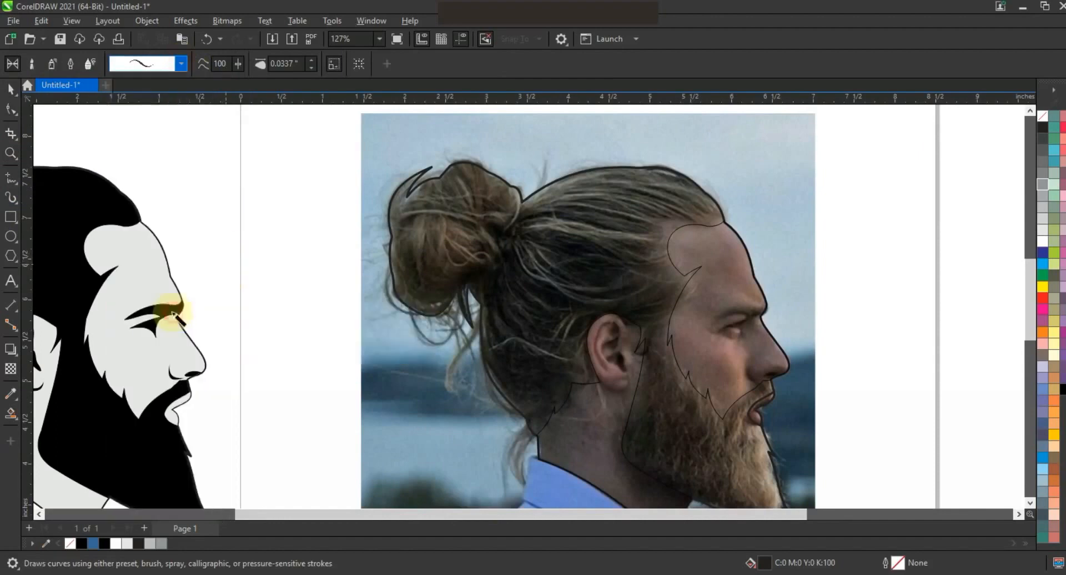
left_click_drag(357, 221, 469, 228)
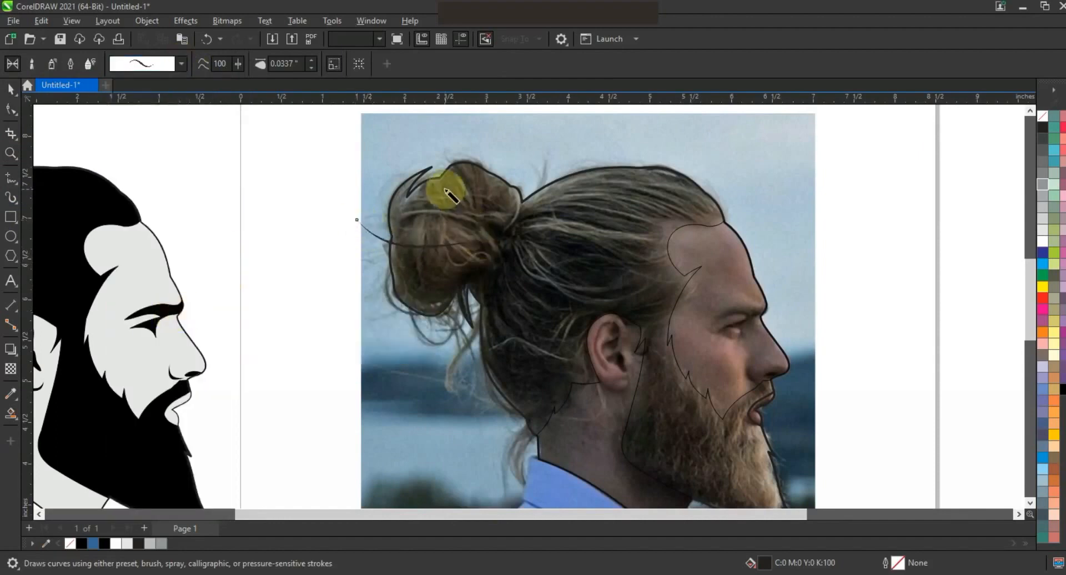
key("ctrl+z")
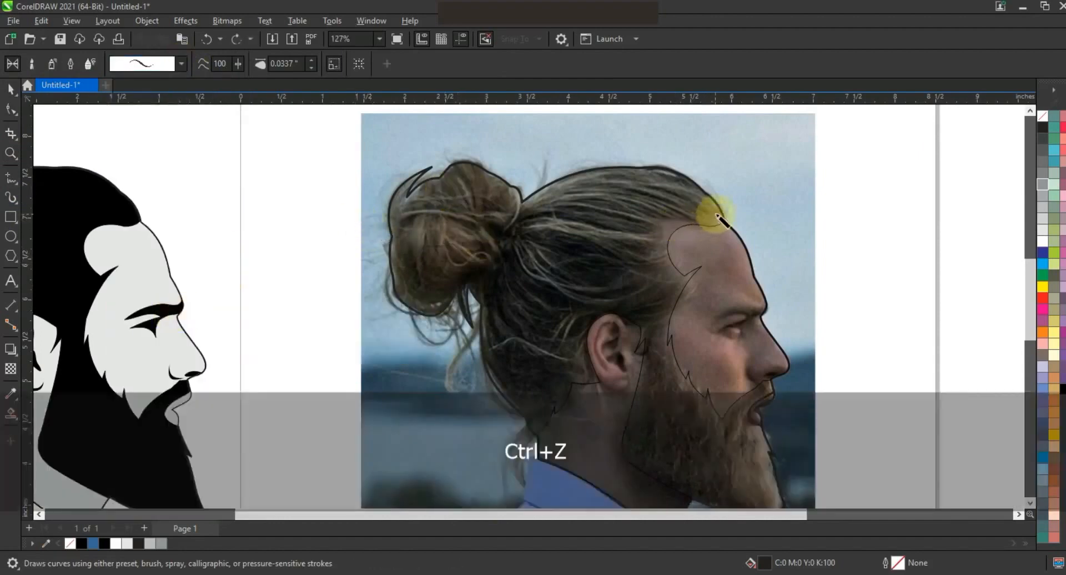
- Draw tapering Artistic Media strands across the top of the head following the hair's flow toward the bun
mouse_move(719, 216)
left_mouse_down()
mouse_move(667, 190)
mouse_move(540, 197)
left_mouse_up()
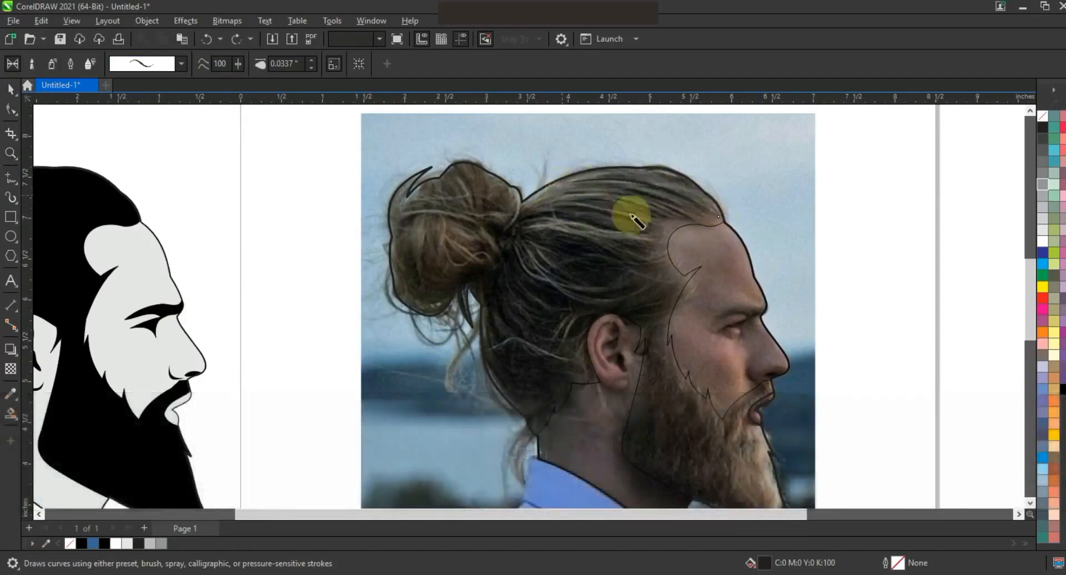
mouse_move(715, 209)
left_mouse_down()
mouse_move(663, 184)
mouse_move(581, 177)
left_mouse_up()
mouse_move(704, 214)
left_mouse_down()
mouse_move(587, 185)
mouse_move(541, 197)
left_mouse_up()
mouse_move(708, 214)
left_mouse_down()
mouse_move(640, 189)
mouse_move(567, 185)
mouse_move(541, 201)
left_mouse_up()
mouse_move(704, 215)
left_mouse_down()
mouse_move(623, 198)
mouse_move(541, 200)
left_mouse_up()
left_click_drag(676, 215, 530, 194)
left_click_drag(674, 219, 528, 195)
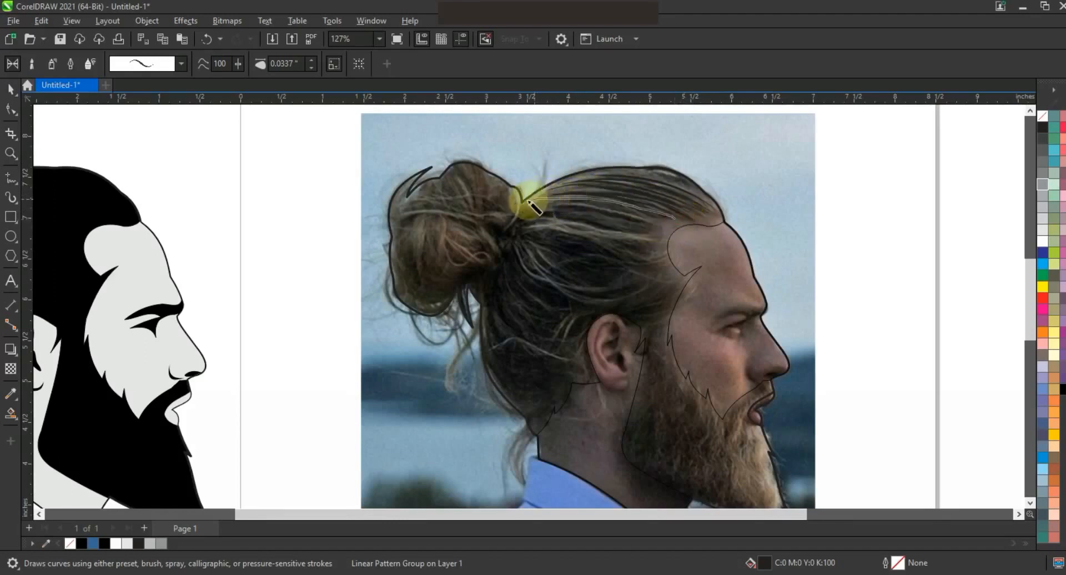
left_click_drag(674, 219, 535, 203)
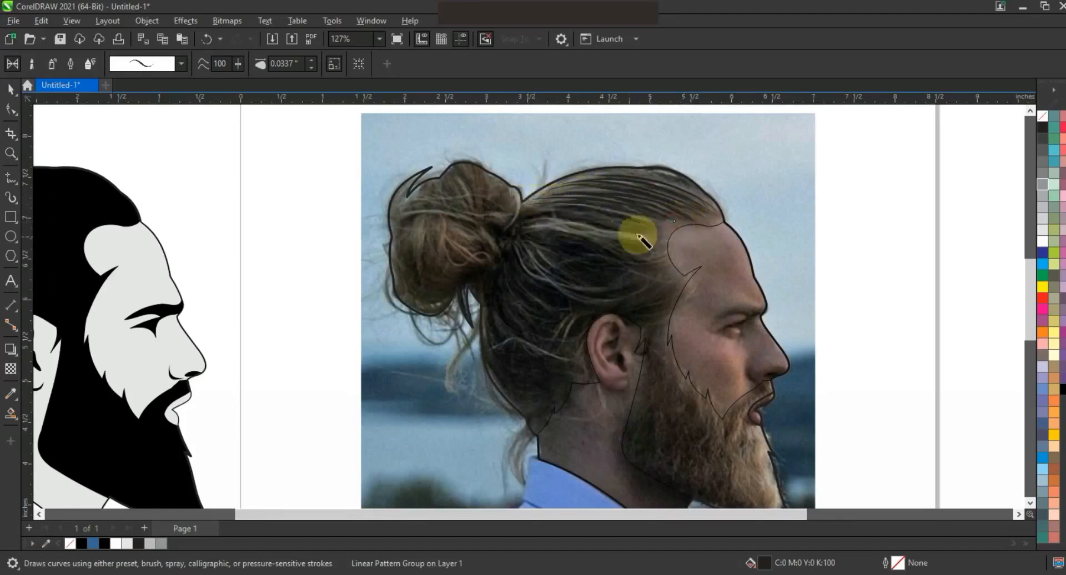
left_click_drag(663, 225, 518, 205)
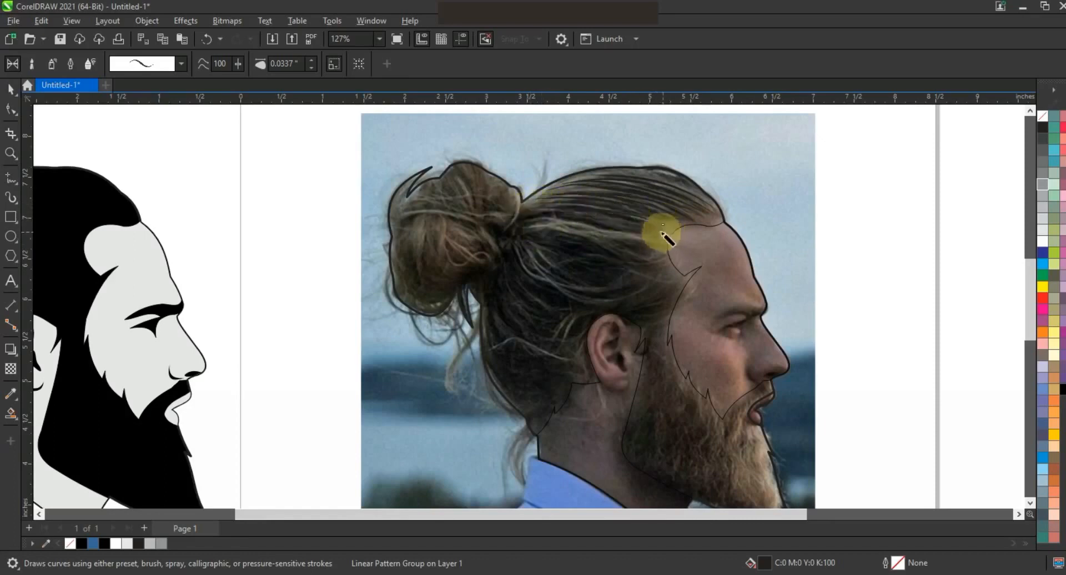
left_click_drag(597, 216, 528, 210)
left_click_drag(654, 238, 542, 219)
left_click_drag(630, 231, 534, 224)
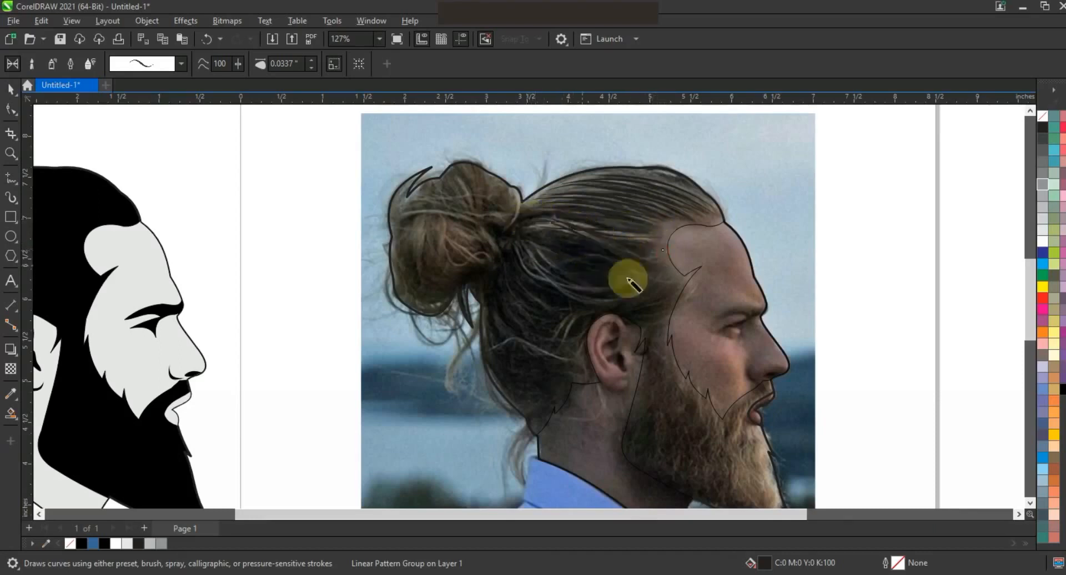
left_click_drag(664, 261, 546, 239)
left_click_drag(682, 280, 605, 280)
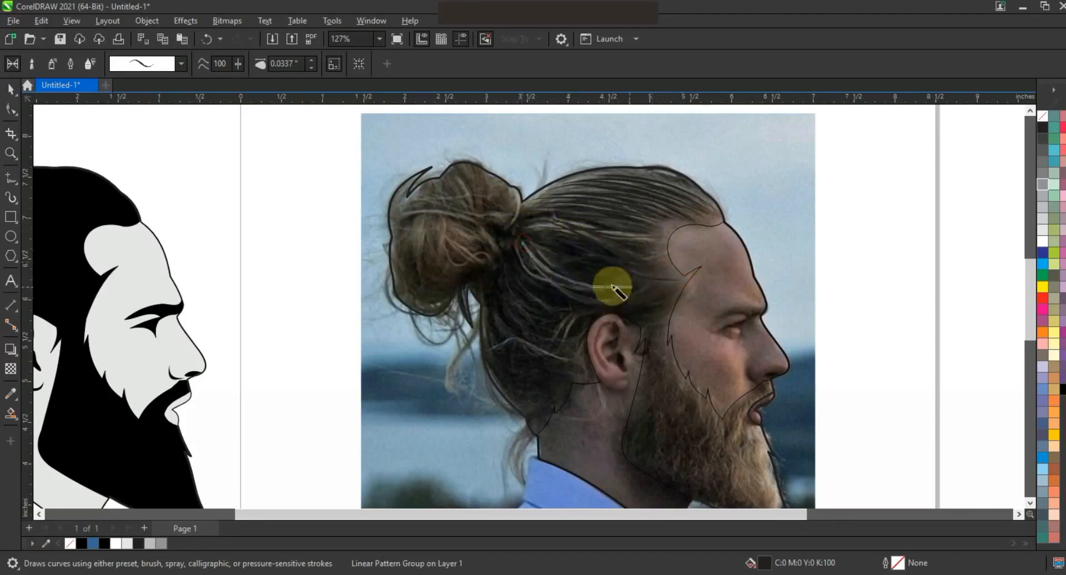
- Add more tapering hair strands over the back of the head above and behind the ear
mouse_move(543, 251)
left_mouse_down()
mouse_move(603, 282)
mouse_move(639, 284)
left_mouse_up()
mouse_move(512, 251)
left_mouse_down()
mouse_move(549, 279)
mouse_move(586, 282)
left_mouse_up()
mouse_move(530, 259)
left_mouse_down()
mouse_move(558, 286)
mouse_move(600, 302)
mouse_move(644, 294)
mouse_move(621, 307)
left_mouse_up()
mouse_move(655, 319)
left_mouse_down()
mouse_move(550, 300)
mouse_move(553, 332)
mouse_move(538, 349)
left_mouse_up()
left_click_drag(596, 310, 553, 343)
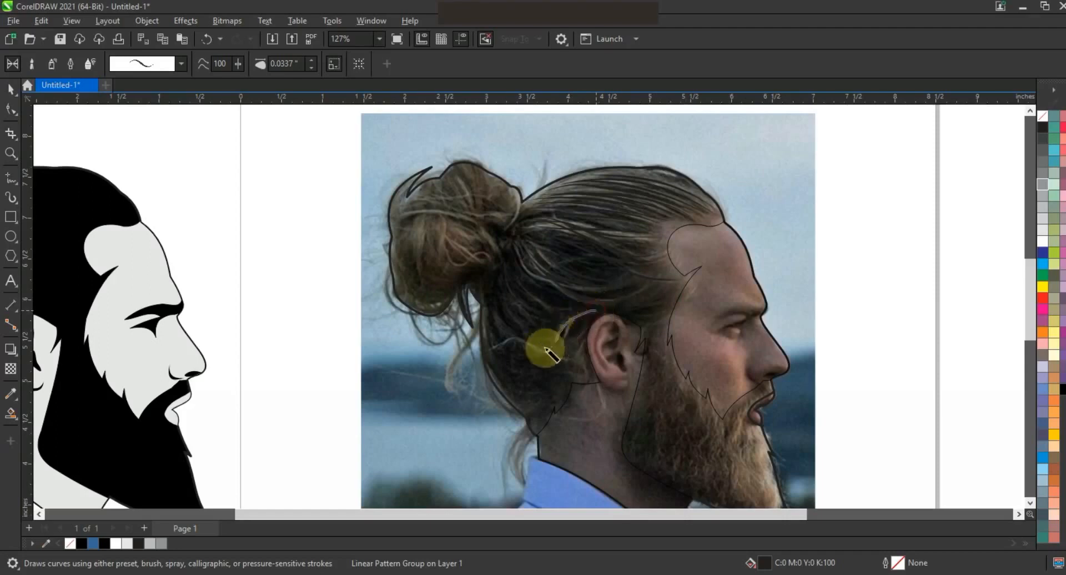
mouse_move(600, 312)
left_mouse_down()
mouse_move(560, 349)
mouse_move(563, 366)
mouse_move(535, 342)
mouse_move(497, 345)
left_mouse_up()
mouse_move(488, 294)
left_mouse_down()
mouse_move(505, 331)
mouse_move(508, 313)
mouse_move(529, 326)
left_mouse_up()
mouse_move(502, 271)
left_mouse_down()
mouse_move(517, 305)
mouse_move(536, 319)
left_mouse_up()
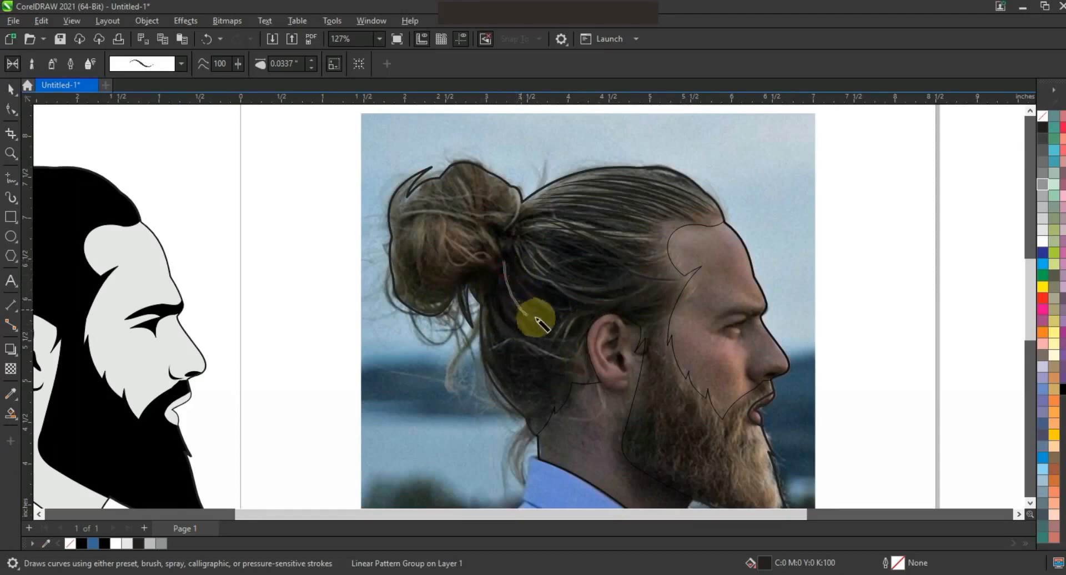
mouse_move(512, 257)
left_mouse_down()
mouse_move(543, 306)
mouse_move(574, 295)
left_mouse_up()
- Draw curling tapering strands over the hair bun
left_click_drag(507, 229, 511, 187)
left_click_drag(491, 267, 409, 232)
mouse_move(499, 260)
left_mouse_down()
mouse_move(483, 245)
mouse_move(436, 237)
mouse_move(433, 206)
mouse_move(481, 214)
mouse_move(462, 180)
mouse_move(502, 226)
mouse_move(409, 211)
left_mouse_up()
mouse_move(502, 240)
left_mouse_down()
mouse_move(511, 201)
mouse_move(472, 179)
mouse_move(492, 244)
mouse_move(482, 266)
mouse_move(445, 195)
left_mouse_up()
mouse_move(490, 274)
left_mouse_down()
mouse_move(444, 259)
mouse_move(427, 215)
left_mouse_up()
left_click_drag(456, 279, 460, 300)
mouse_move(489, 267)
left_mouse_down()
mouse_move(407, 288)
mouse_move(400, 263)
left_mouse_up()
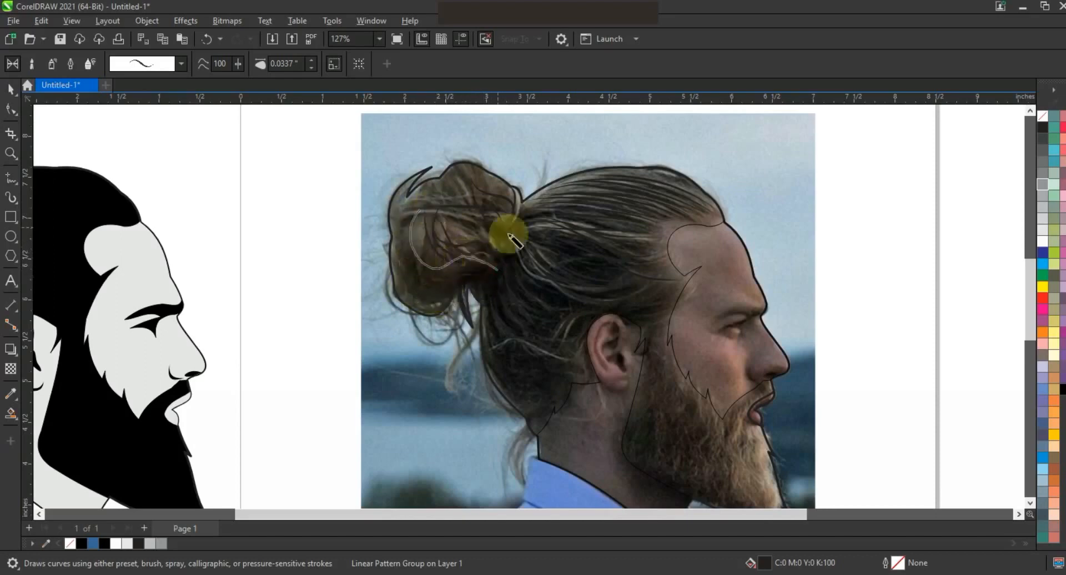
mouse_move(497, 274)
left_mouse_down()
mouse_move(495, 249)
mouse_move(473, 227)
mouse_move(514, 185)
mouse_move(433, 197)
left_mouse_up()
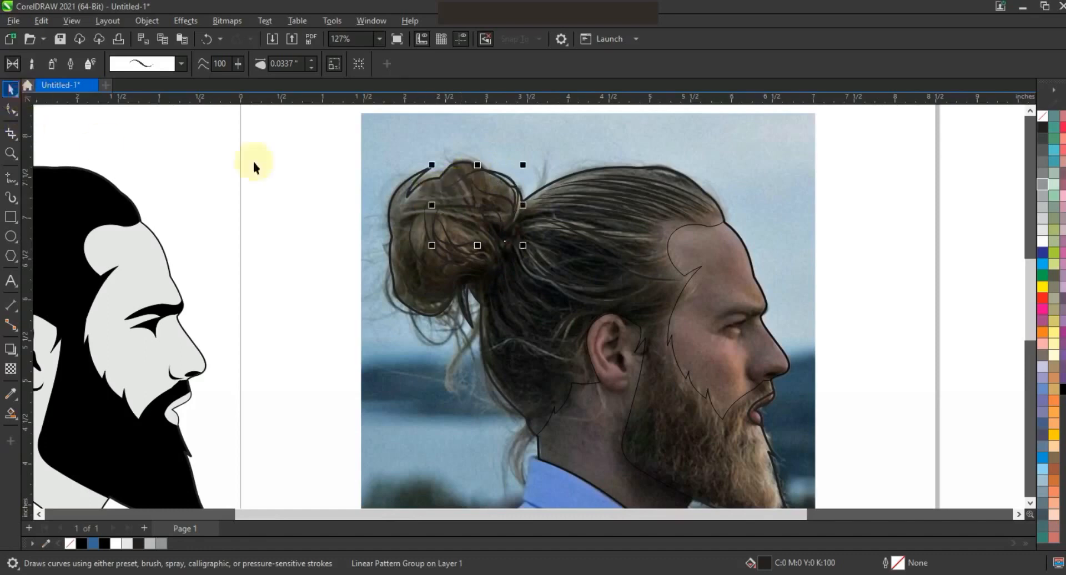
- Select all the hair strands, fill them 50% Black, and move them onto the silhouette's hair, redoing one move
scroll(568, 175, "down", 2)
key("Escape")
left_click_drag(421, 108, 672, 302)
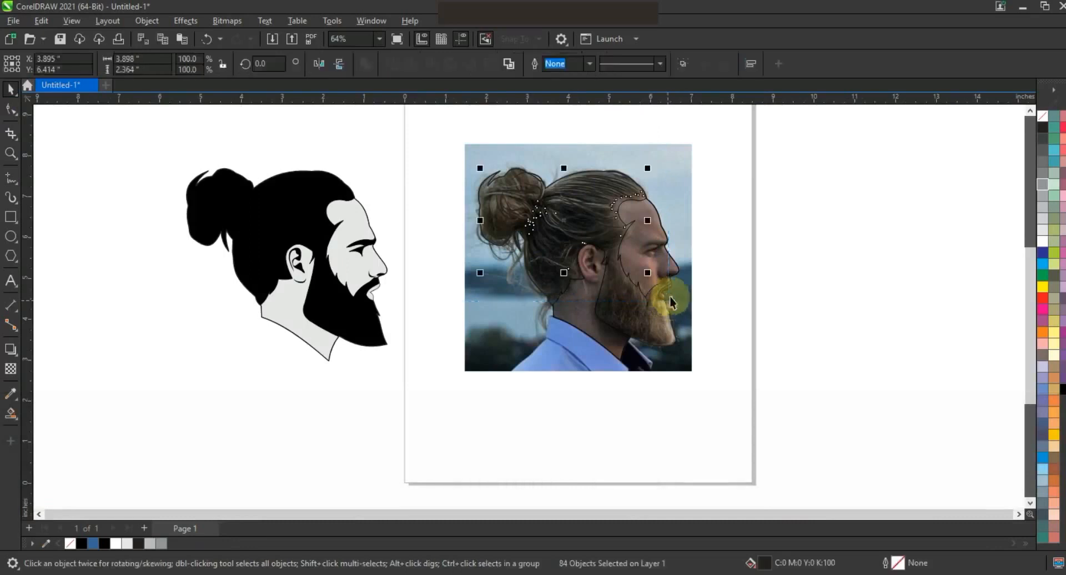
left_click(1044, 186)
left_click_drag(558, 227, 243, 223)
key("ctrl+z")
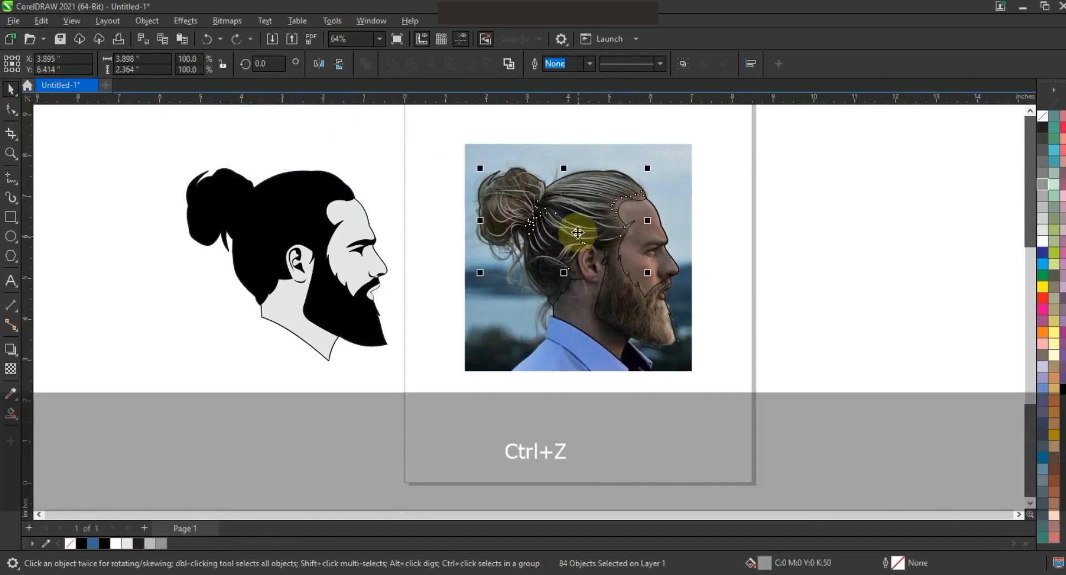
left_click_drag(577, 232, 270, 228)
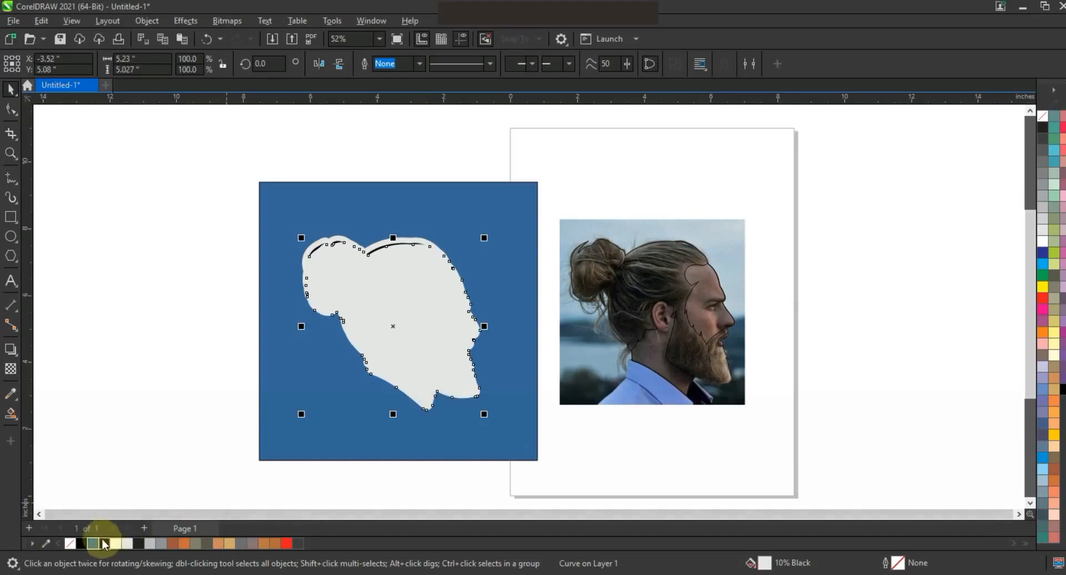
- Fill the duplicate head shape black and arrange it just above the blue background
left_click(104, 546)
key("shift+Page_Down")
key("ctrl+Page_Up")
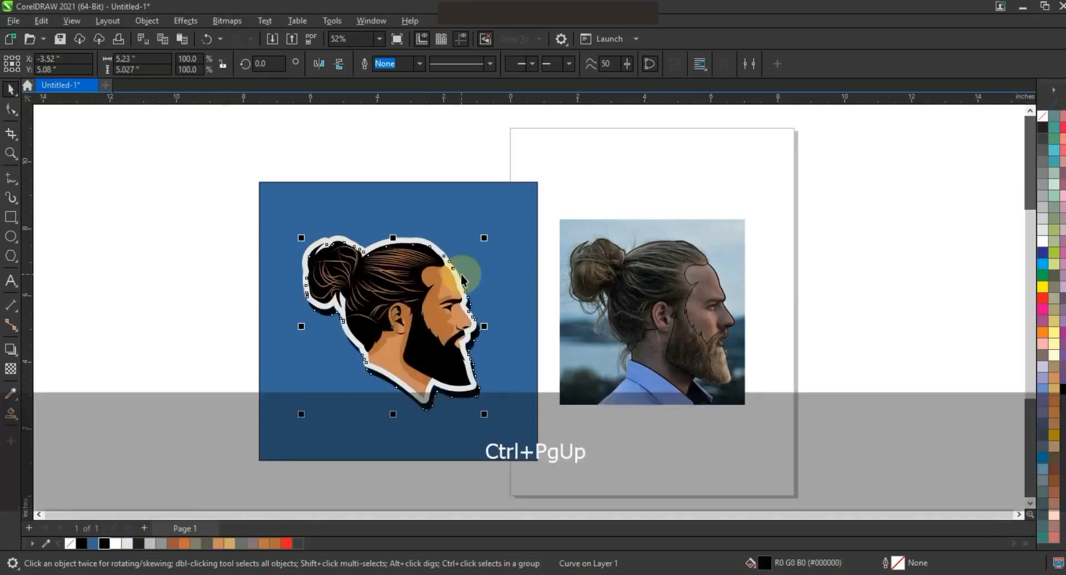
- Offset the black head shape and give it a transparency of 86 to form a drop shadow
left_click_drag(484, 414, 476, 395)
left_click(11, 369)
left_click(379, 431)
left_click(385, 430)
left_click(10, 89)
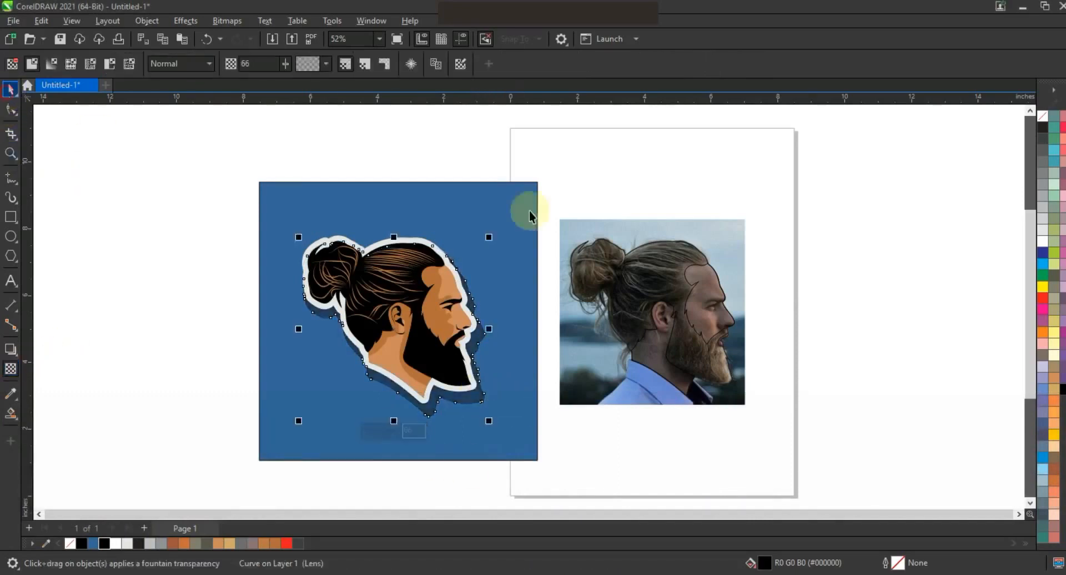
- Resize the shadow shape to about 107% so it extends slightly beyond the sticker outline
left_click_drag(299, 237, 295, 234)
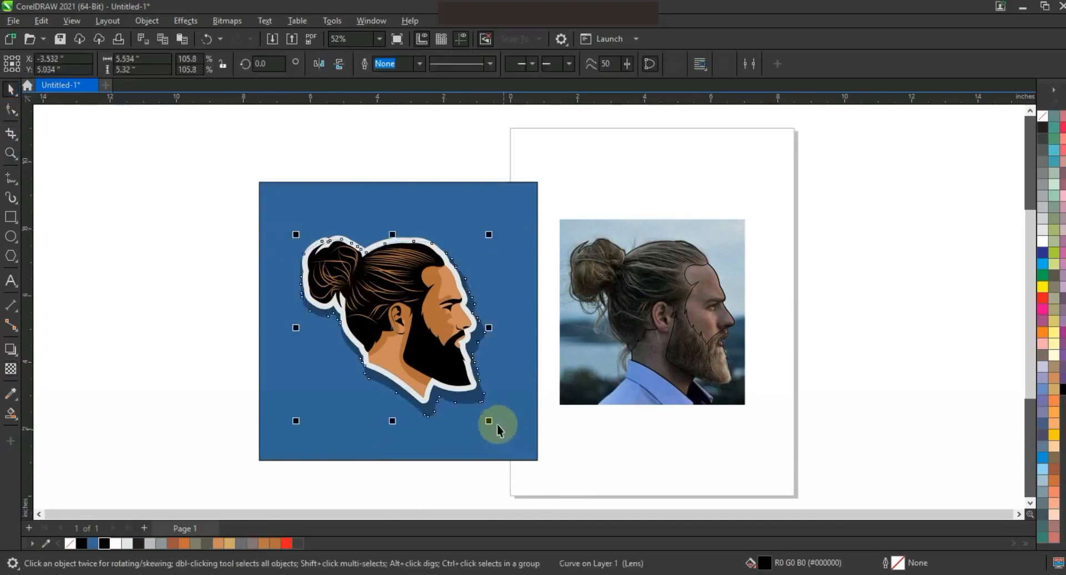
left_click_drag(489, 422, 490, 423)
left_click_drag(488, 234, 497, 228)
left_click_drag(463, 270, 461, 277)
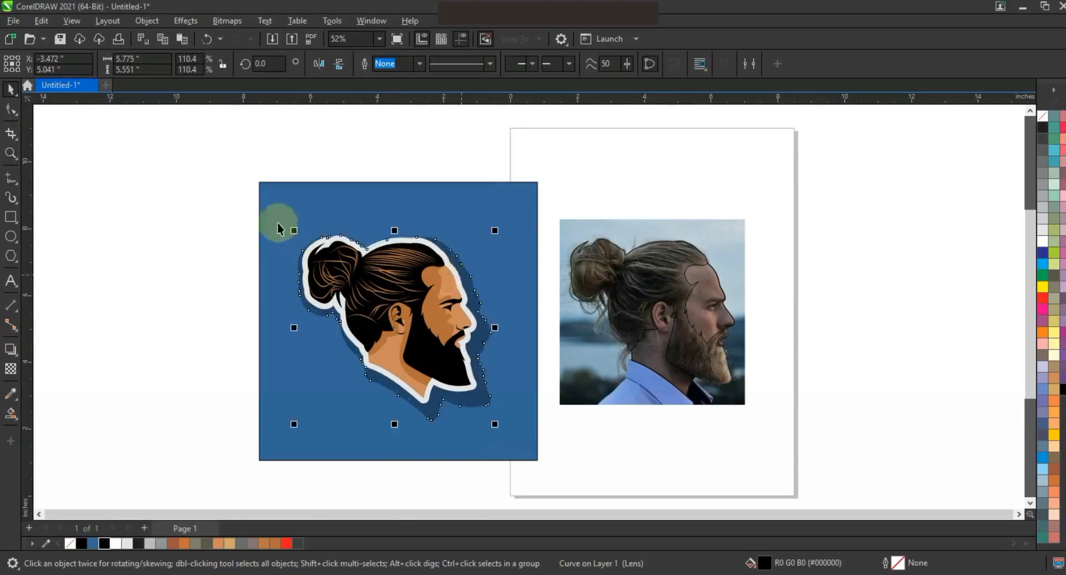
left_click_drag(294, 231, 295, 233)
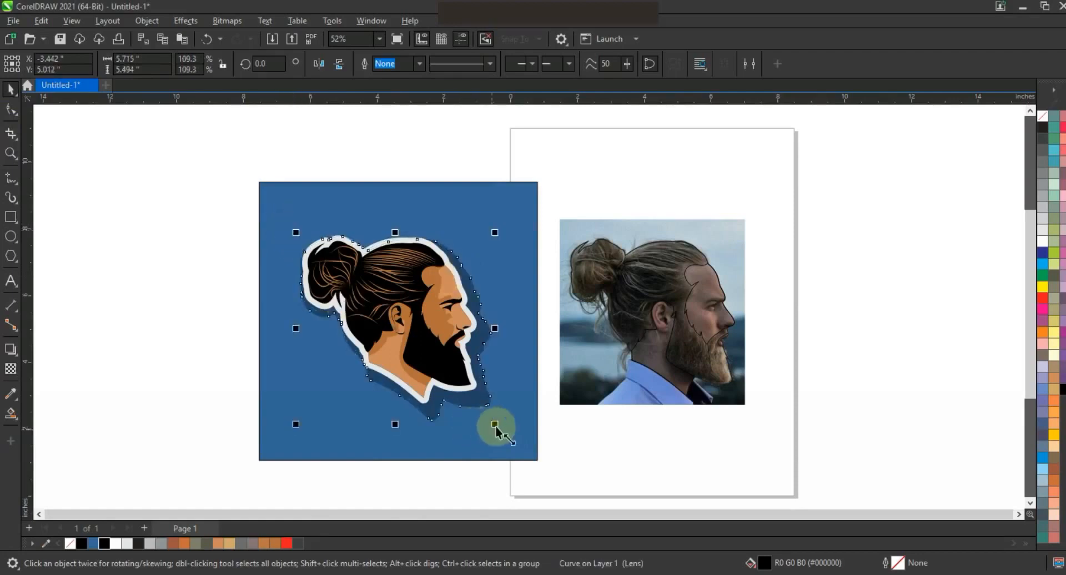
left_click_drag(498, 422, 497, 421)
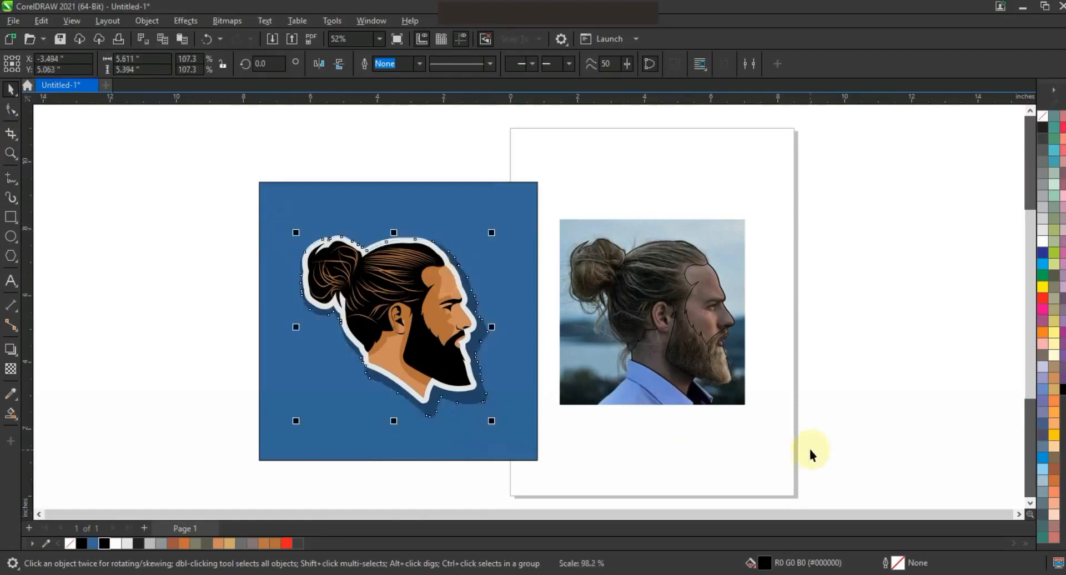
left_click(808, 446)
- Zoom in on the finished artwork and preview it full screen
key("F3")
key("Escape")
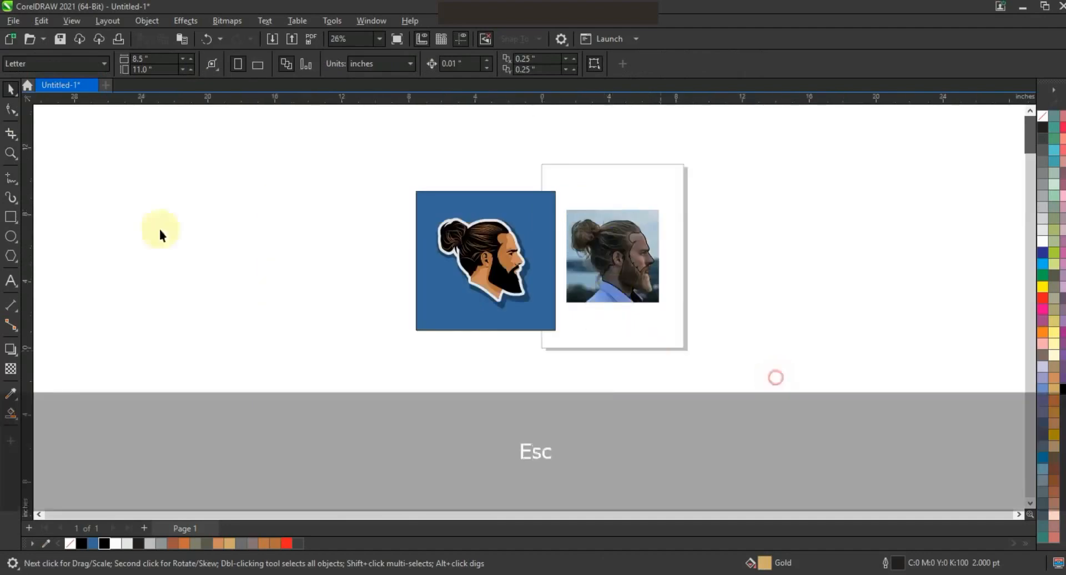
left_click(11, 153)
left_click_drag(352, 174, 742, 352)
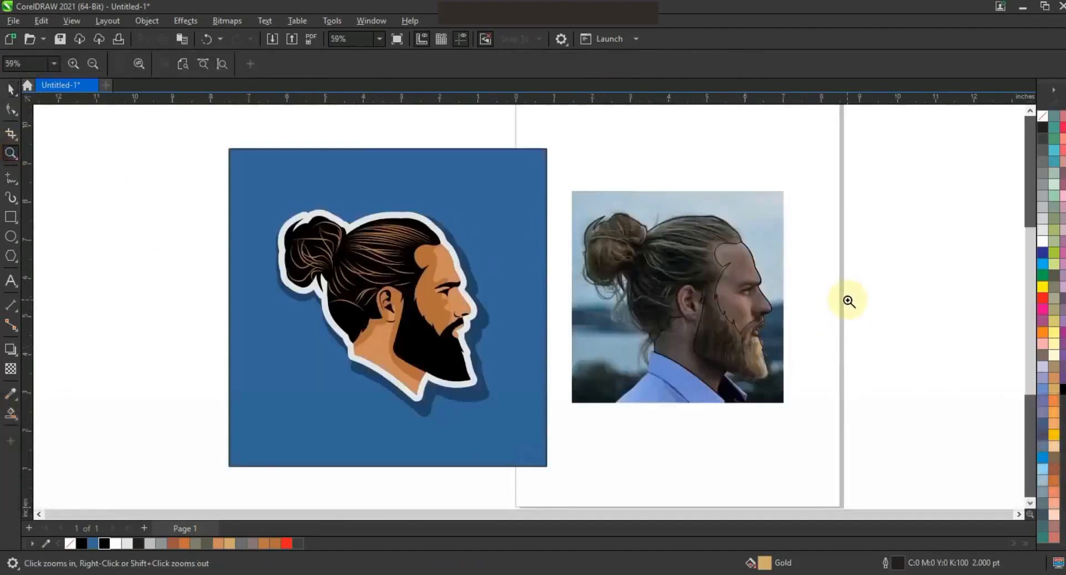
key("F9")
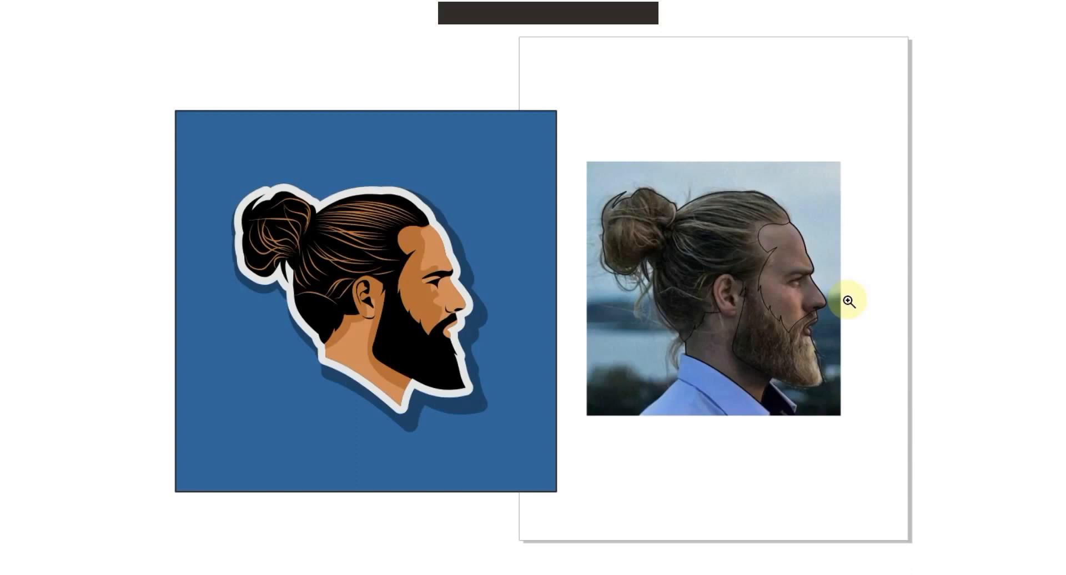
key("F9")
- Try several background colours on the square, settling on 50% Black
key("F4")
left_click(10, 89)
left_click(528, 226)
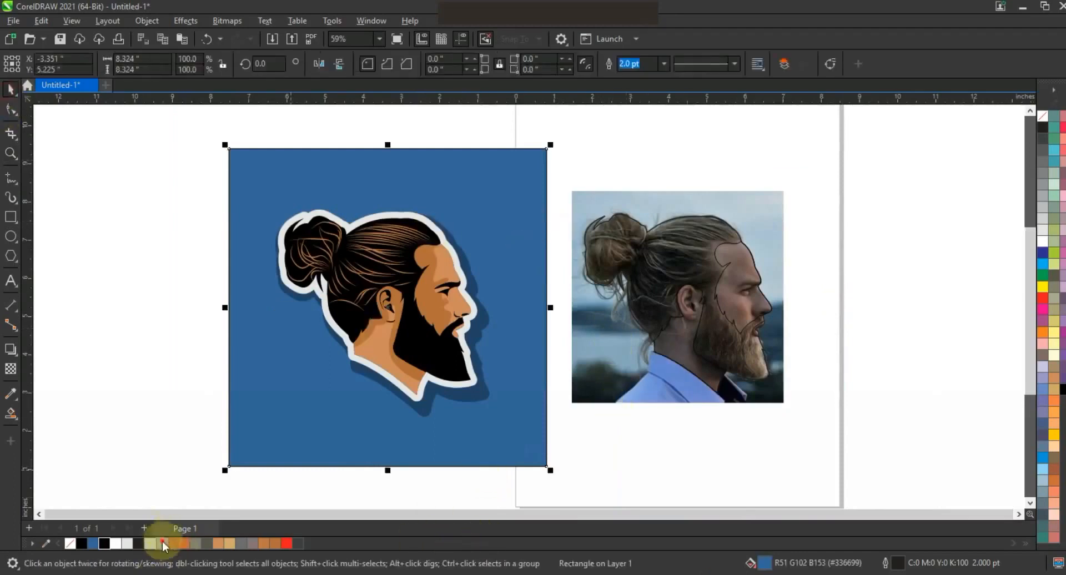
left_click(164, 544)
left_click(185, 544)
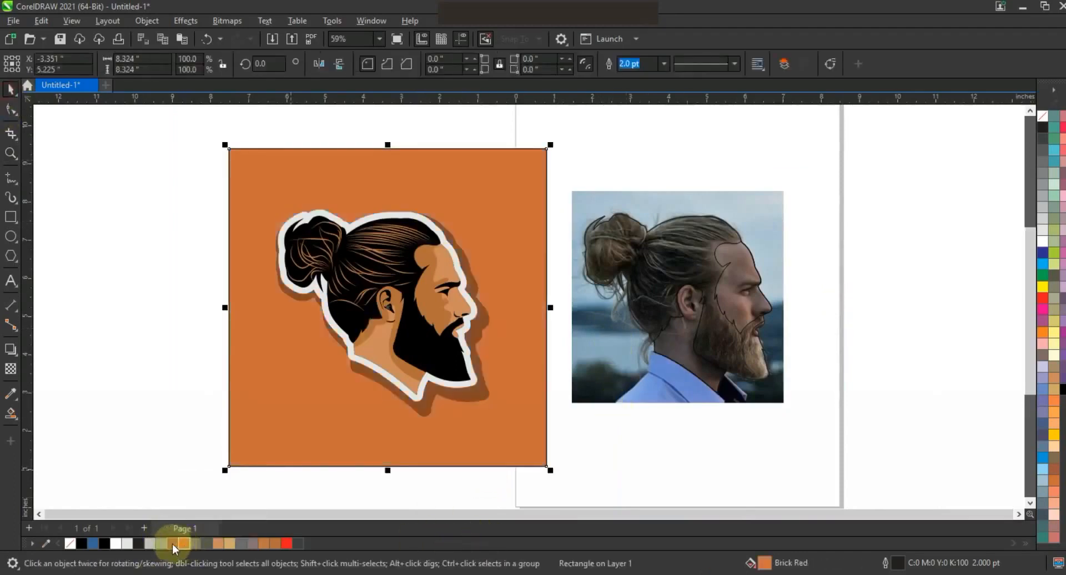
left_click(172, 544)
left_click(161, 544)
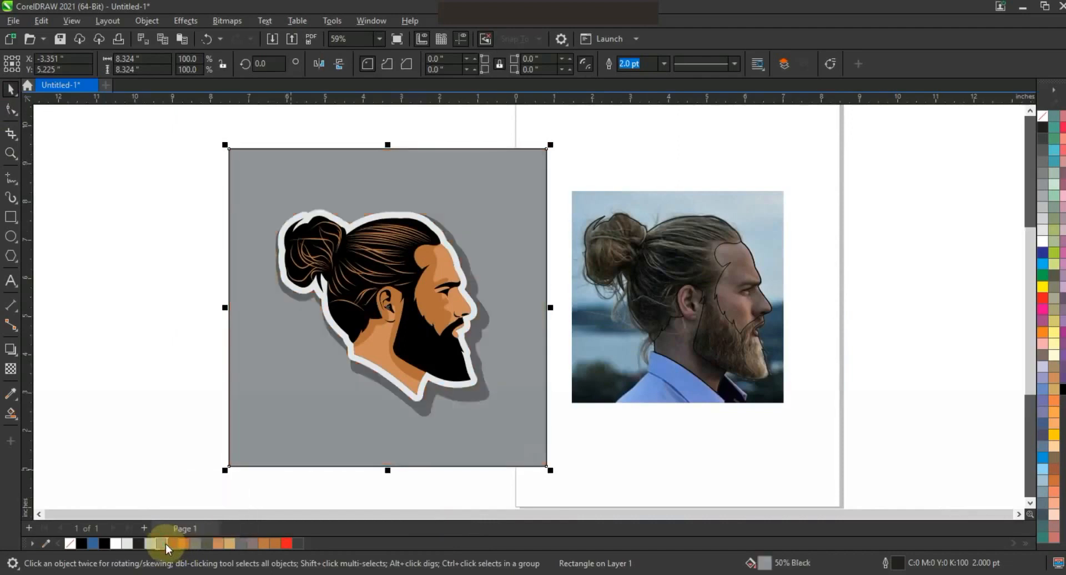
- Remove the background square's outline and widen it to about 104%
right_click(1042, 119)
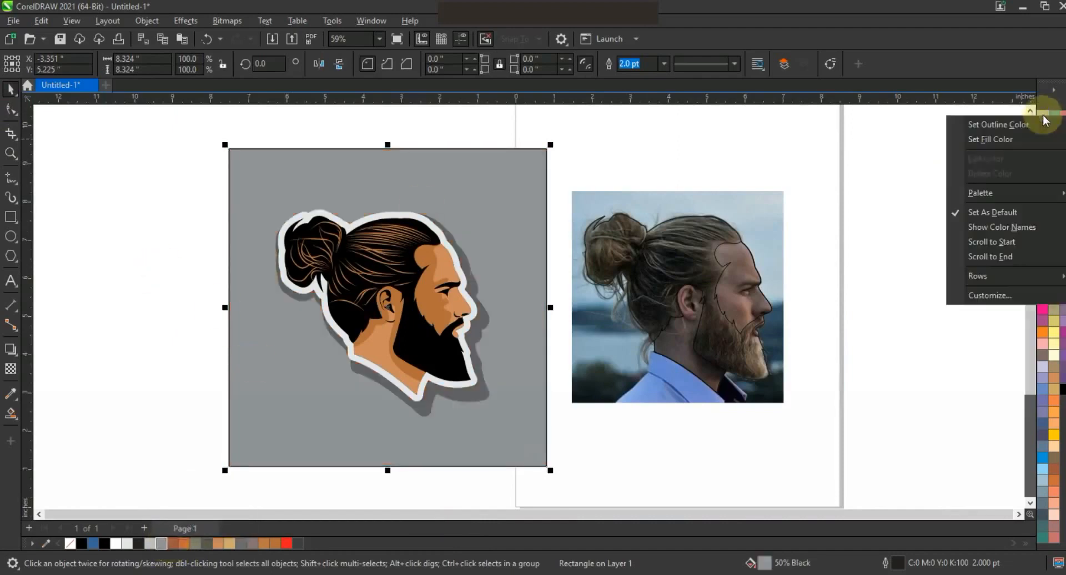
left_click(1011, 123)
left_click(894, 179)
left_click(509, 199)
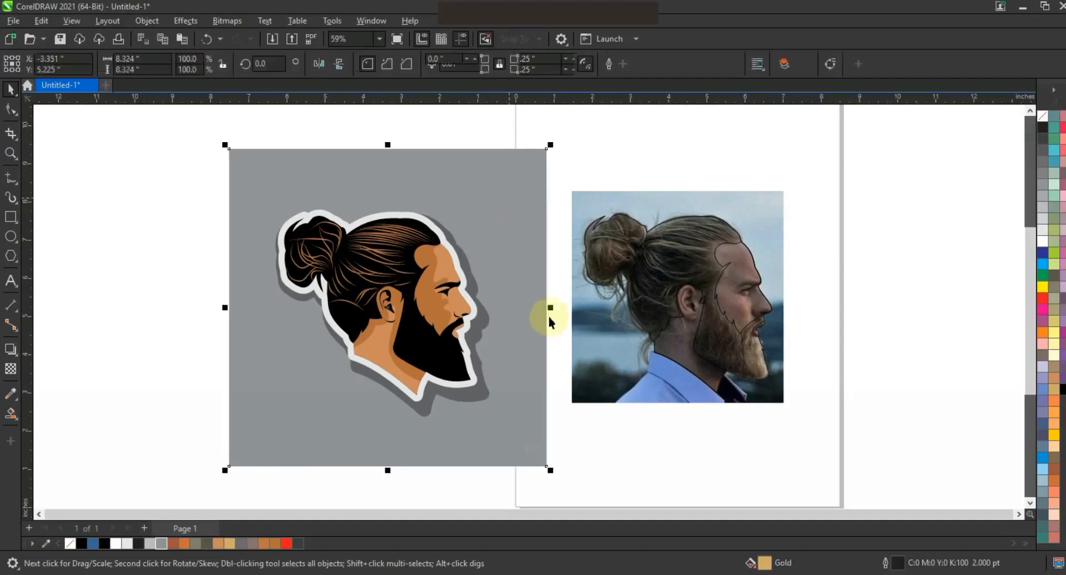
left_click_drag(551, 308, 559, 308)
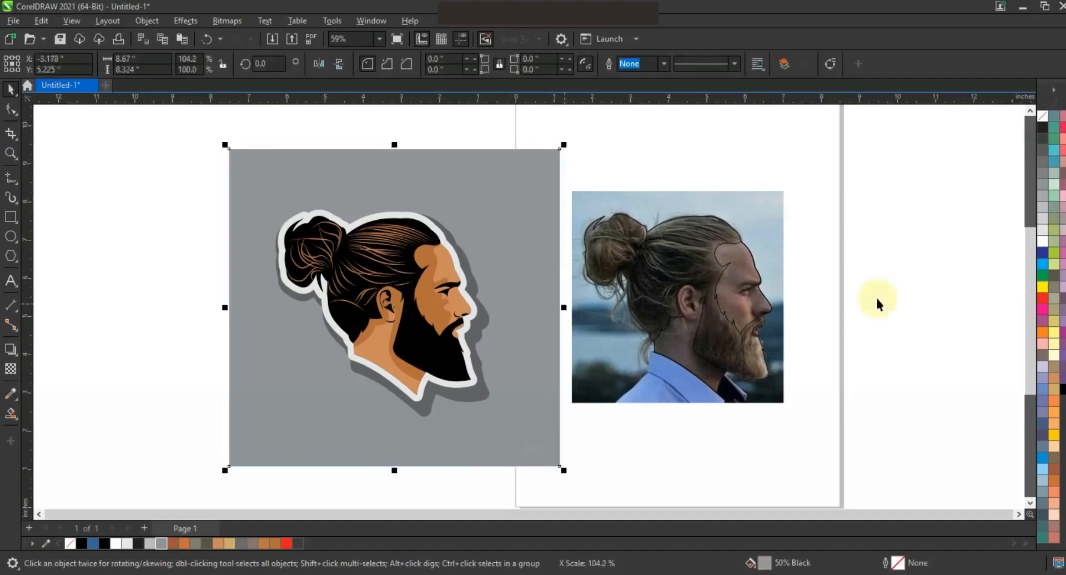
left_click(813, 305)
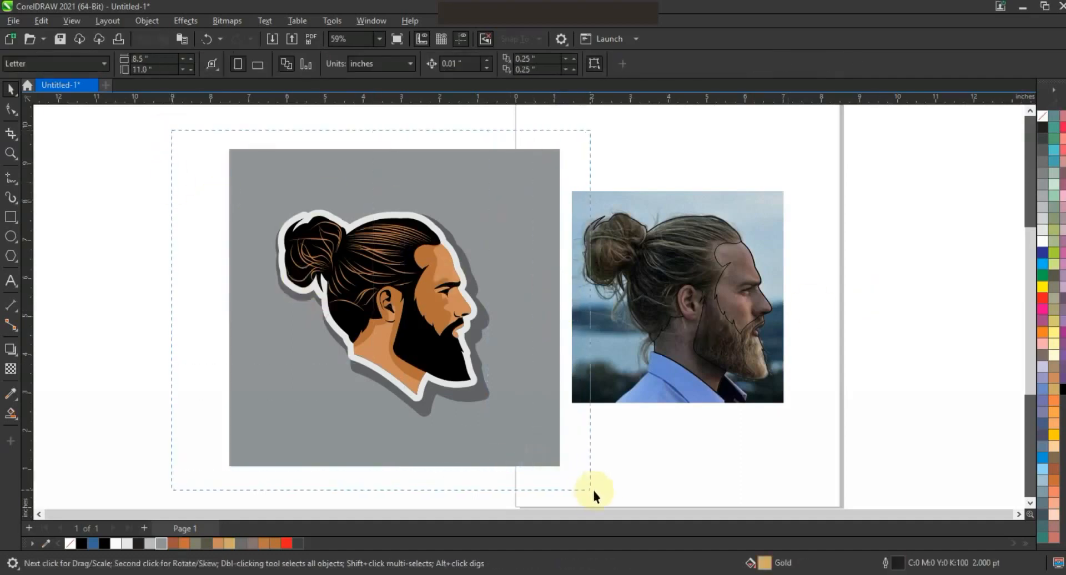
- Duplicate the whole artwork to the left of the original and zoom to both copies
left_click(514, 376)
left_click_drag(514, 376, 171, 373)
right_click(172, 374)
key("F3")
key("Escape")
left_click_drag(214, 179, 766, 450)
key("shift+F2")
key("Escape")
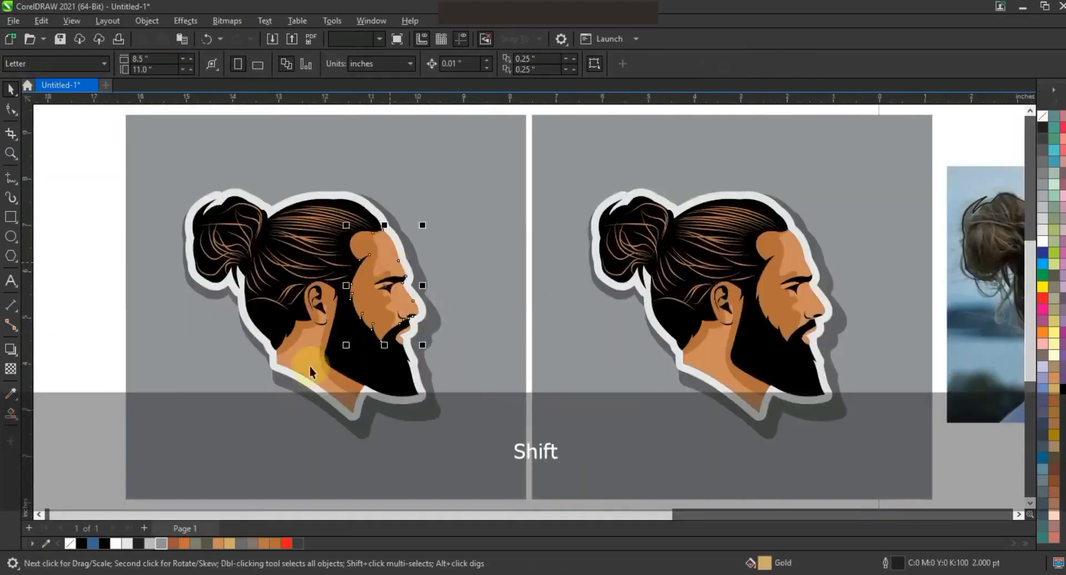
- Recolour the copy's skin areas in light and mid greys for a grayscale version
left_click(309, 366, "shift")
left_click(1043, 203)
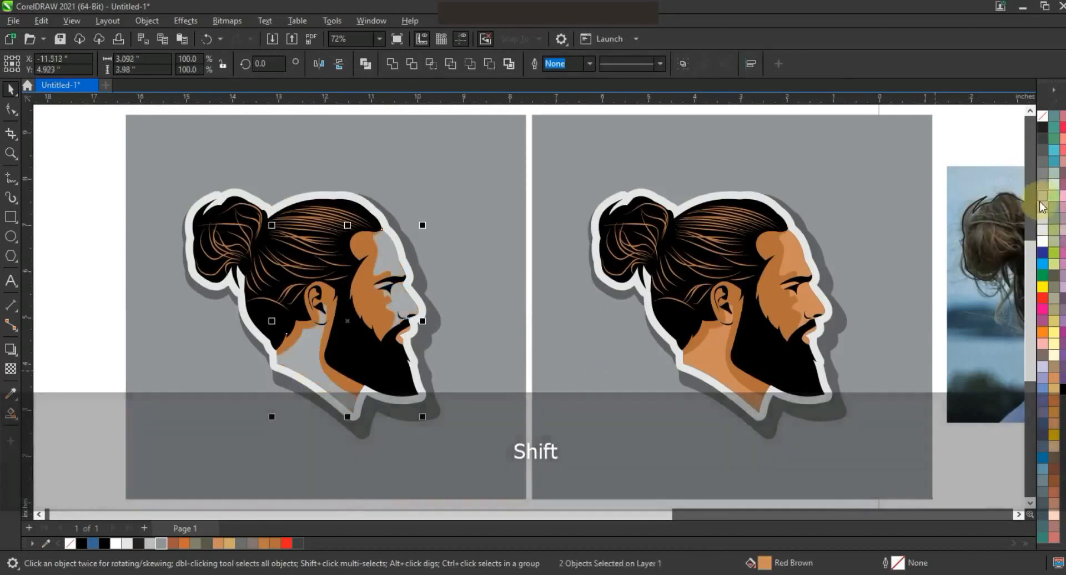
left_click(359, 289)
left_click(339, 382, "shift")
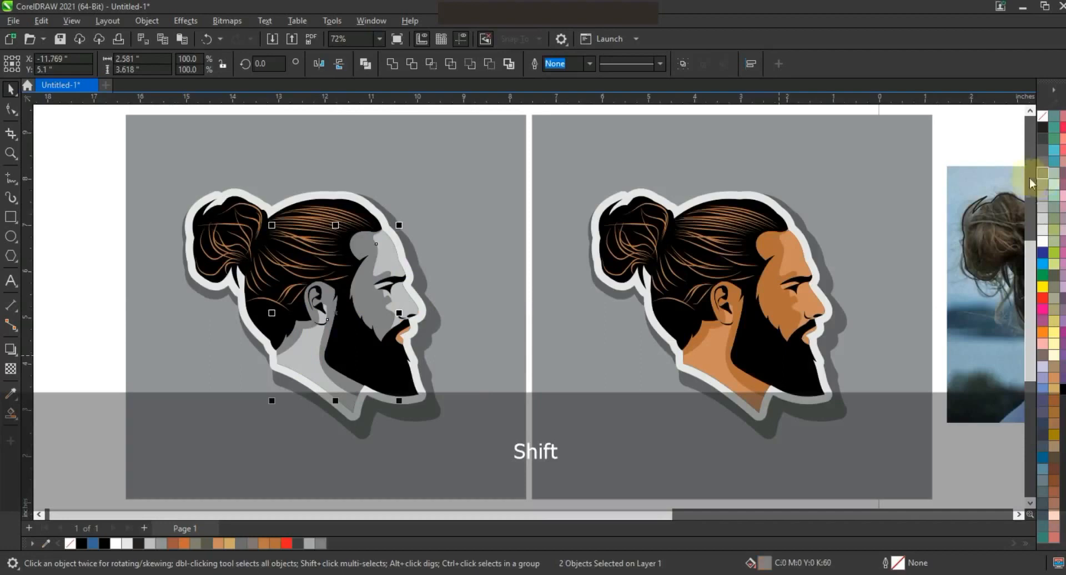
left_click(404, 333)
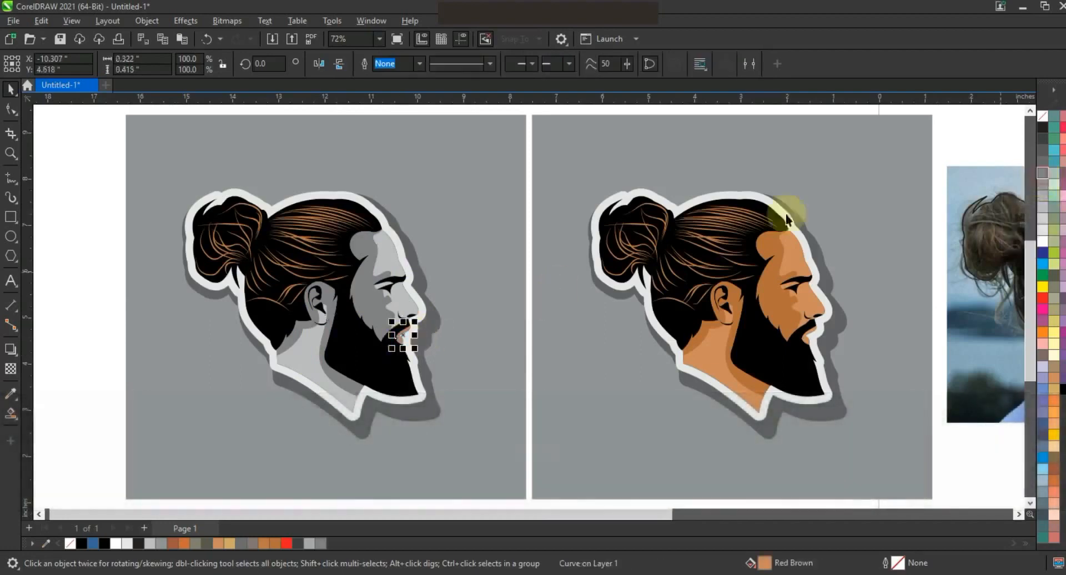
left_click(136, 317)
- Select the copy's hair strands and fill them light grey
left_click_drag(88, 166, 380, 312)
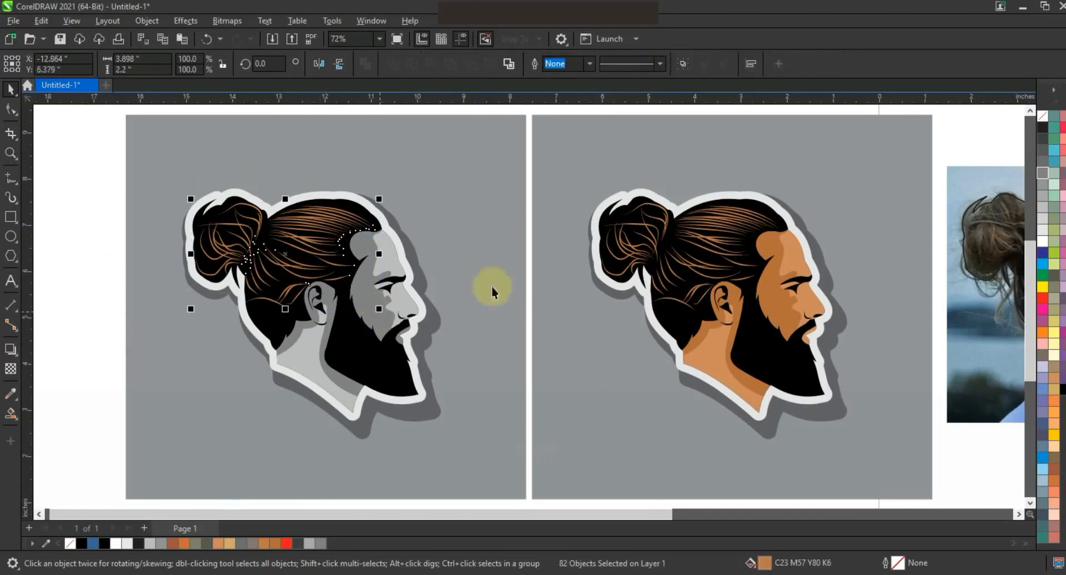
left_click(1042, 175)
key("ctrl+r")
left_click(71, 286)
key("F3")
key("Escape")
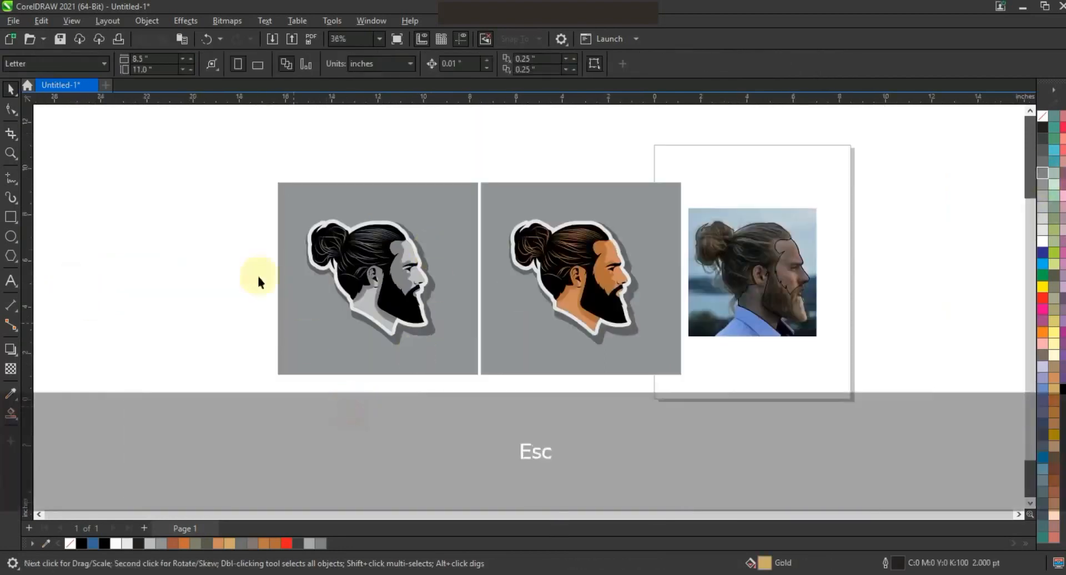
- Zoom in on both versions and preview them full screen
left_click(10, 154)
left_click_drag(260, 149, 848, 370)
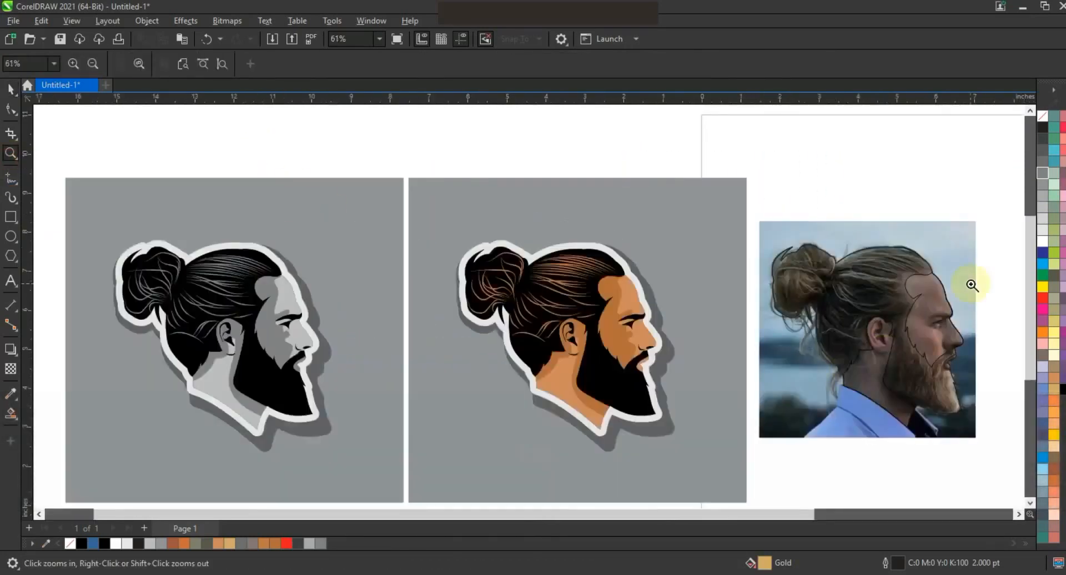
key("F9")
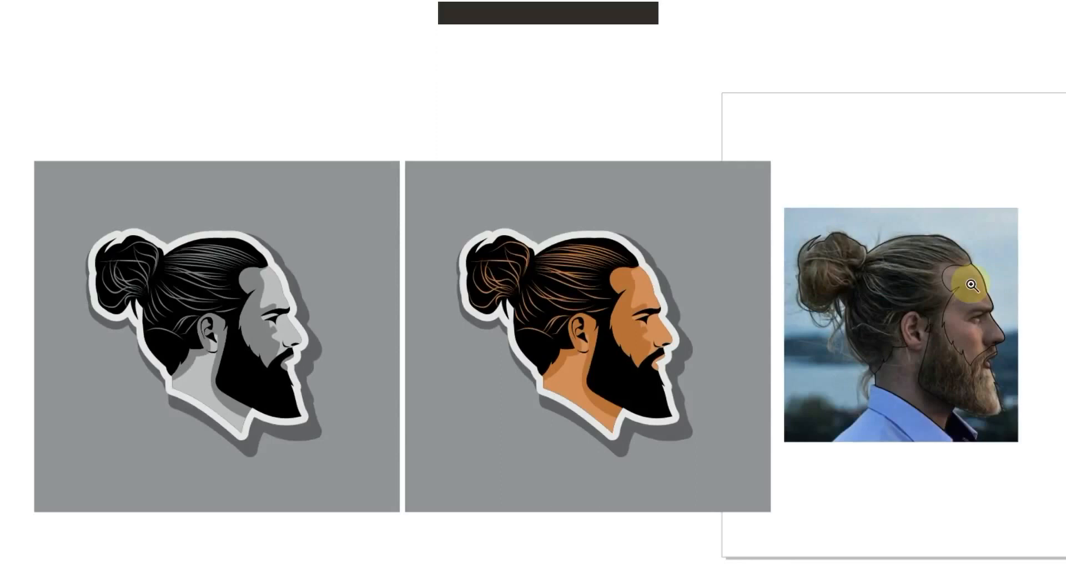